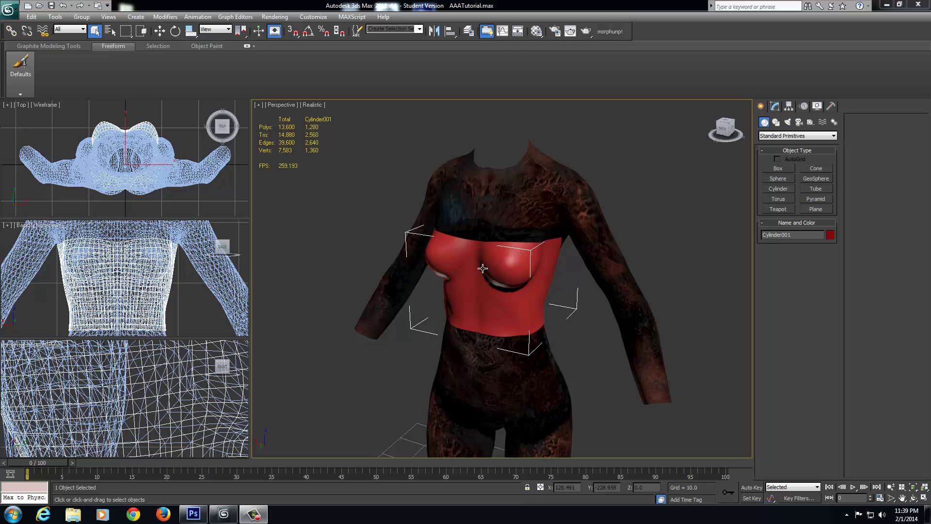
Hide the textured body mesh named Export, leaving only the red corset mesh in view.
{"action": "left_click", "coordinate": [502, 206]}
{"action": "right_click", "coordinate": [489, 199]}
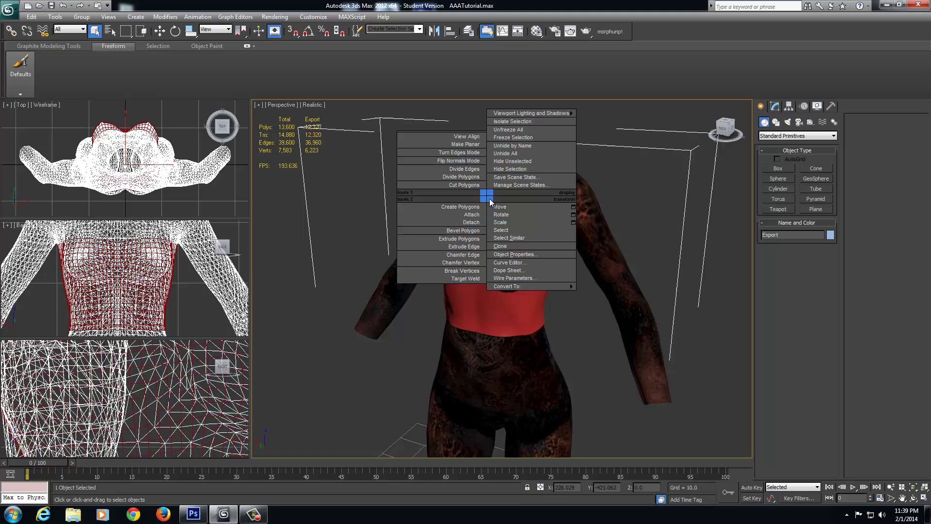
{"action": "left_click", "coordinate": [555, 169]}
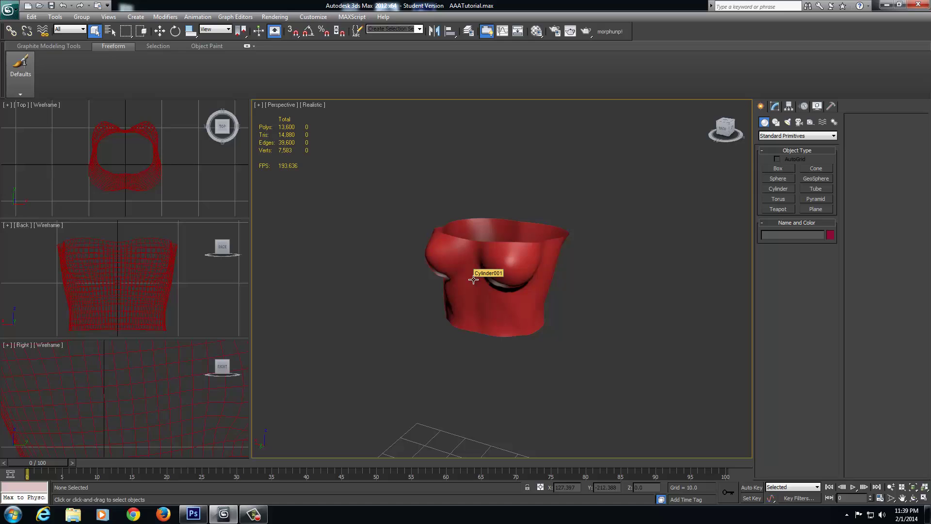
{"action": "left_click", "coordinate": [456, 262]}
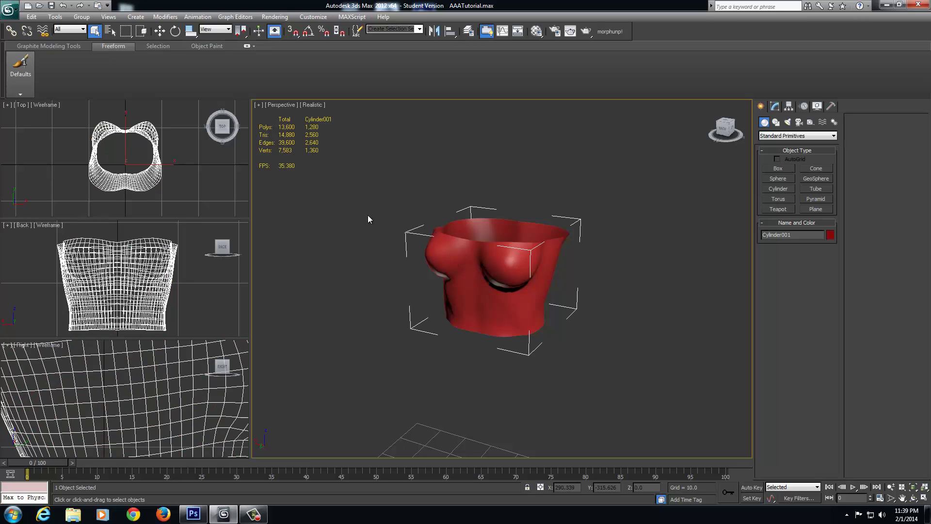
{"action": "left_click", "coordinate": [394, 249]}
Open HighPolyUpperChest.OBJ from the Exported OBJ folder on the desktop for import.
{"action": "left_click", "coordinate": [9, 9]}
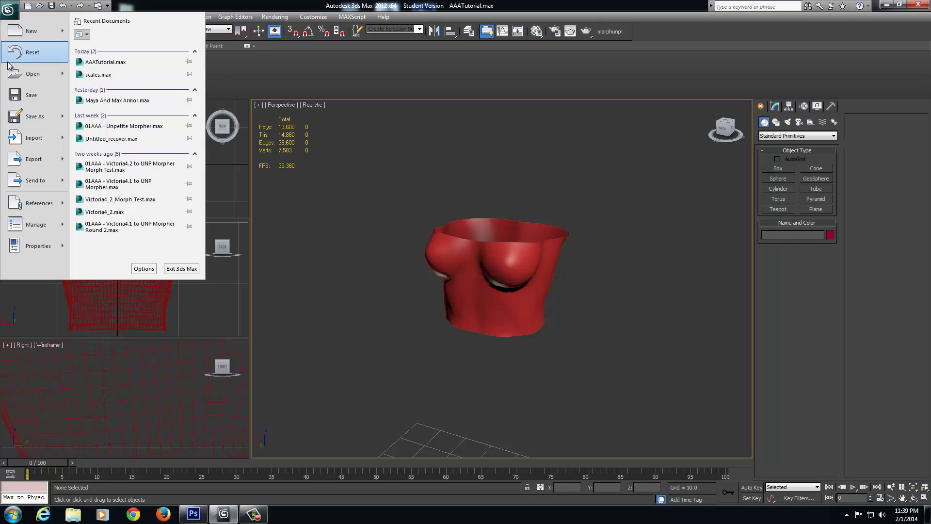
{"action": "left_click", "coordinate": [33, 138]}
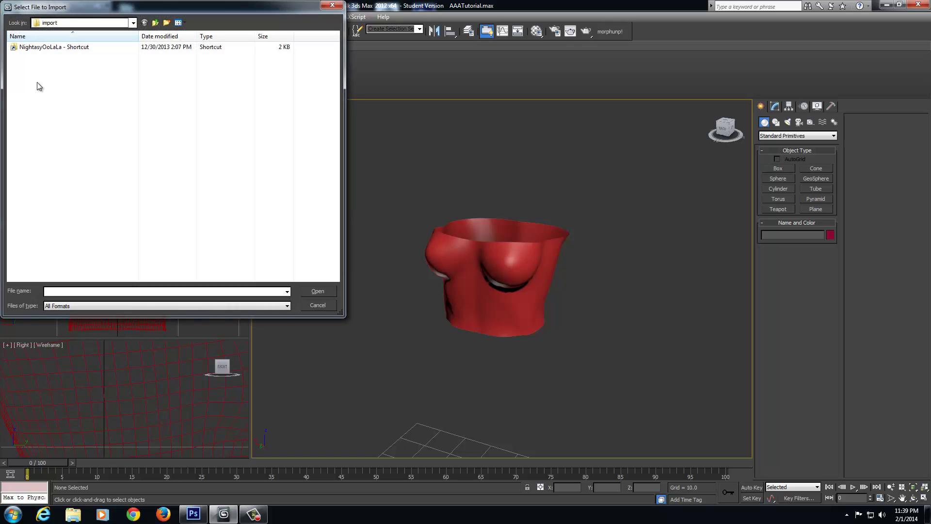
{"action": "left_click", "coordinate": [53, 23]}
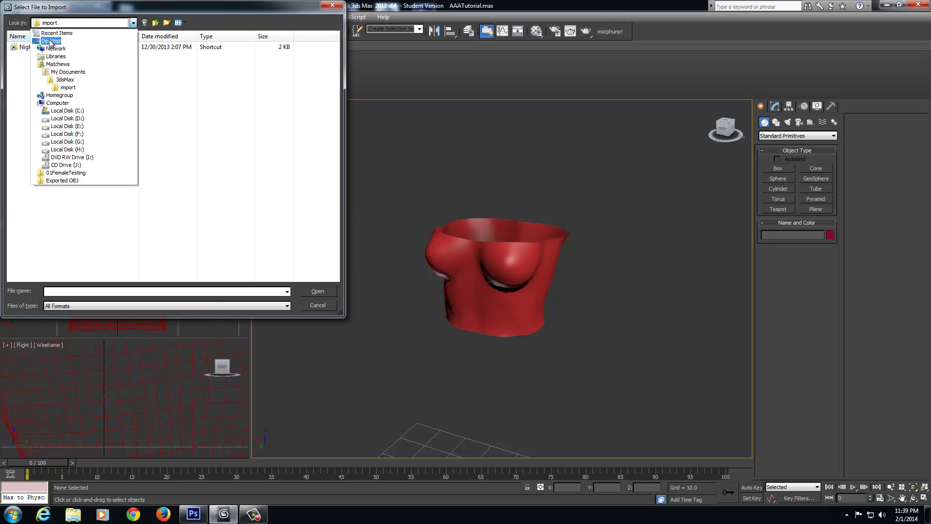
{"action": "left_click", "coordinate": [50, 41]}
{"action": "double_click", "coordinate": [54, 99]}
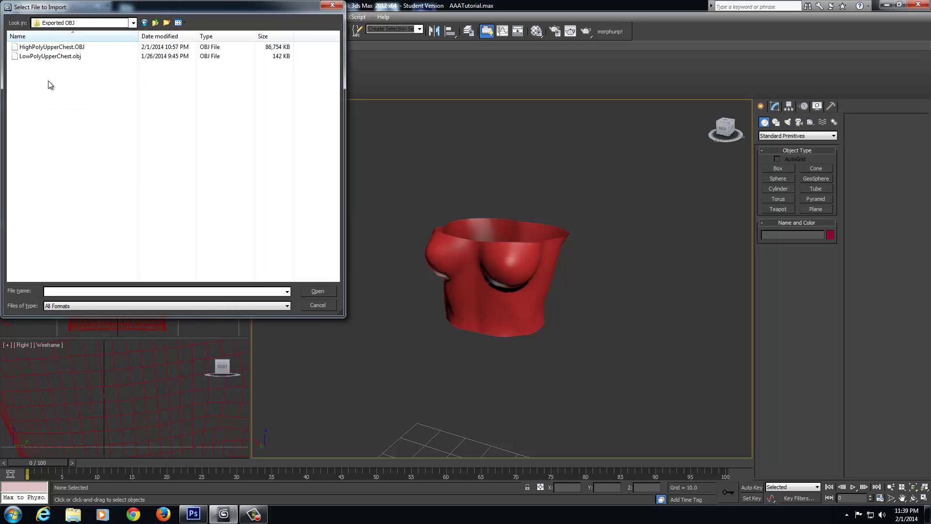
{"action": "left_click", "coordinate": [44, 49]}
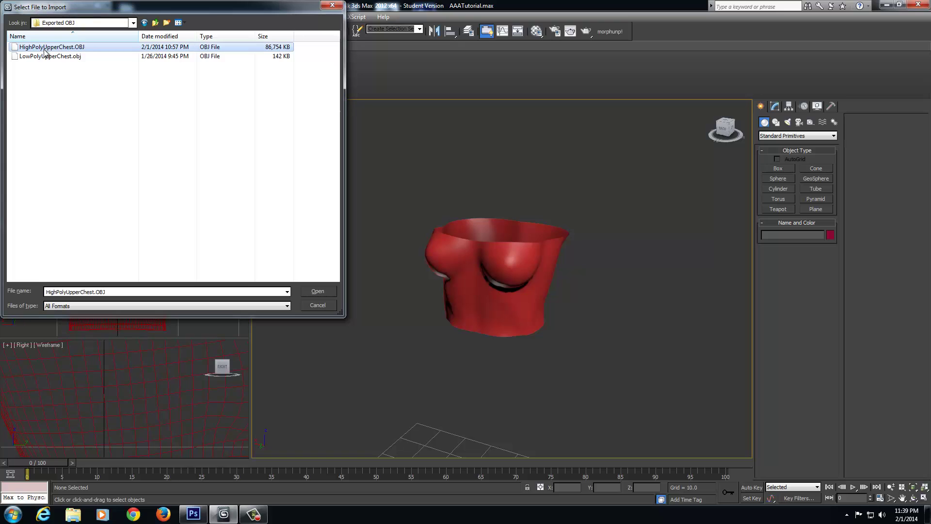
{"action": "left_click", "coordinate": [317, 291]}
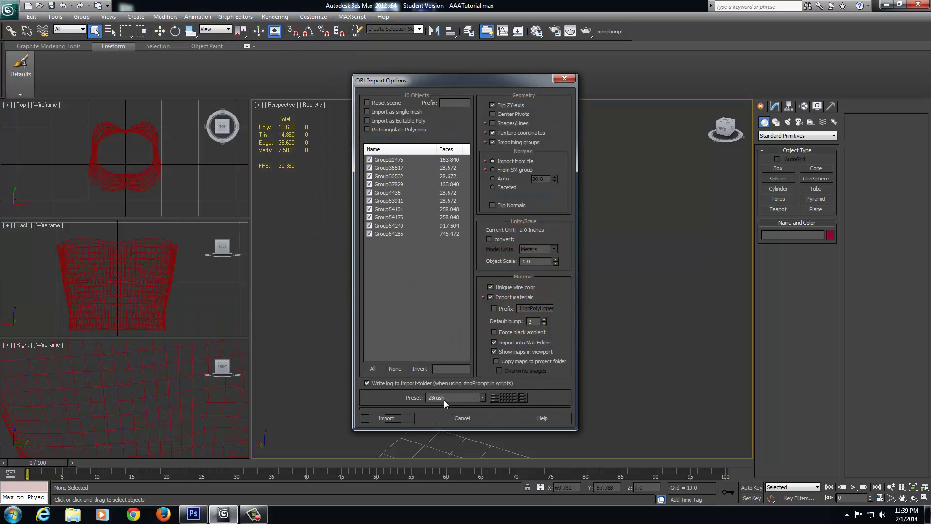
Import the OBJ as a single mesh using the ZBrush preset.
{"action": "left_click", "coordinate": [482, 398]}
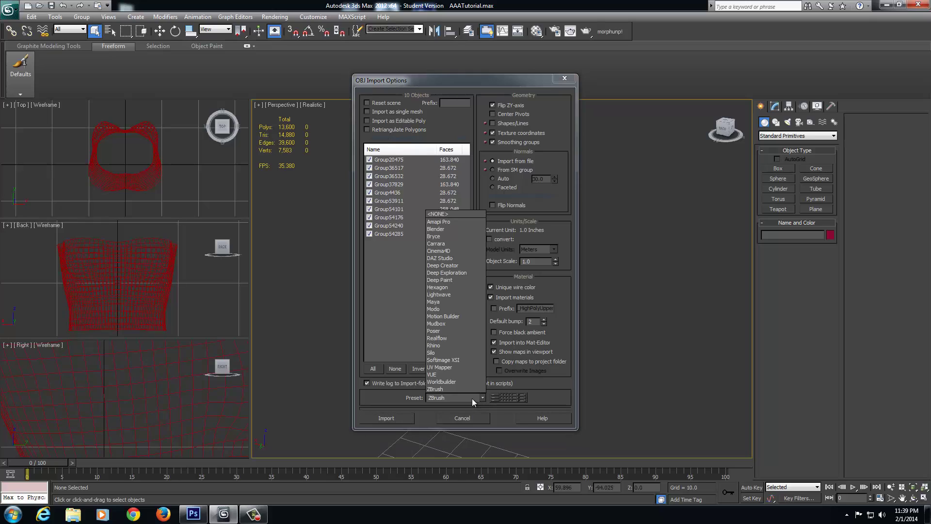
{"action": "left_click", "coordinate": [439, 390]}
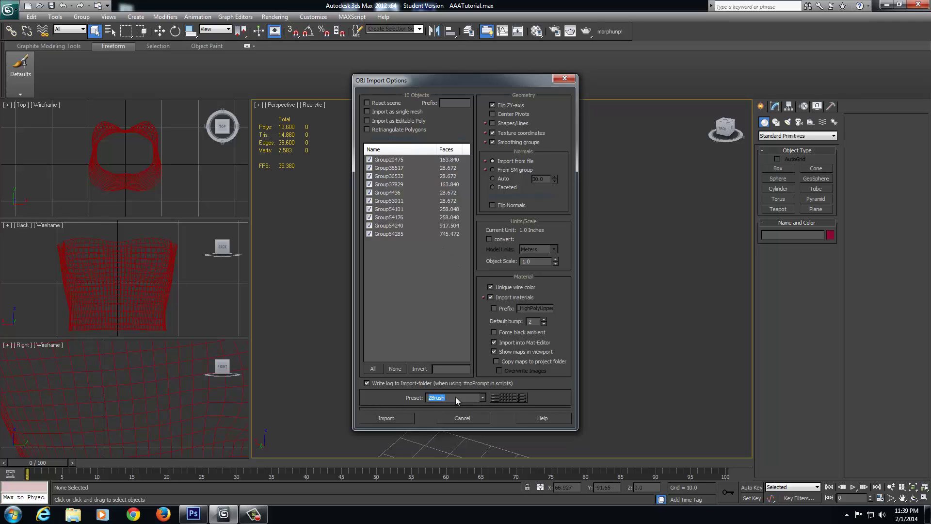
{"action": "left_click", "coordinate": [379, 113]}
{"action": "left_click", "coordinate": [376, 418]}
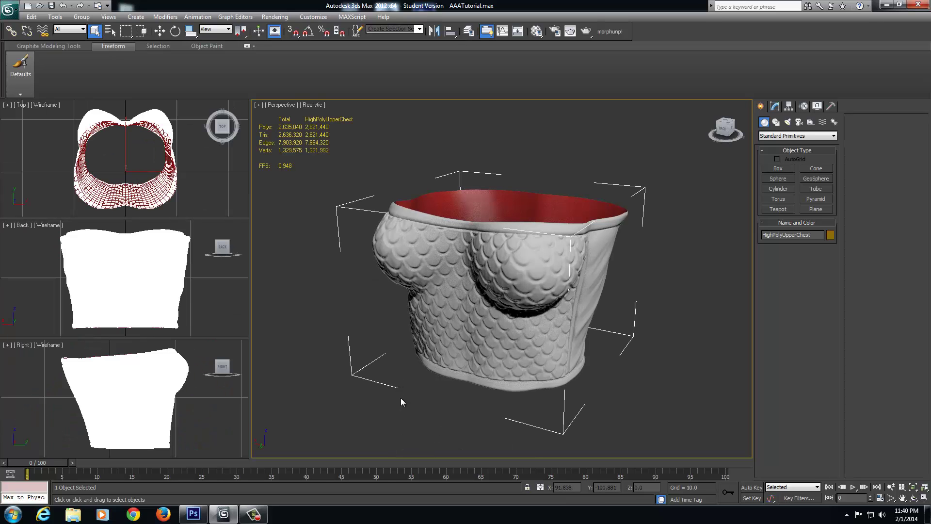
Select the low-poly corset mesh Cylinder001 and open the Render To Texture settings for it.
{"action": "middle_click_drag", "start_coordinate": [397, 409], "coordinate": [456, 406], "text": "alt"}
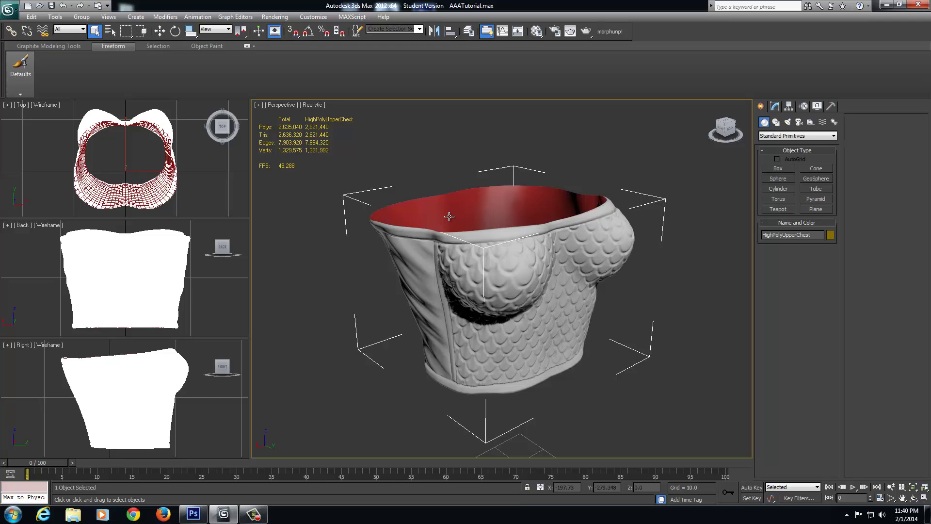
{"action": "left_click", "coordinate": [449, 217]}
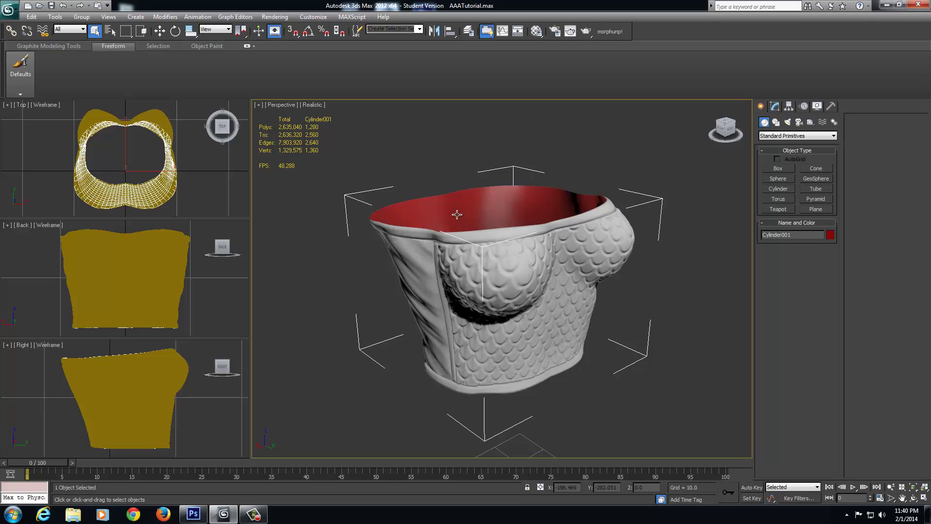
{"action": "left_click", "coordinate": [774, 107]}
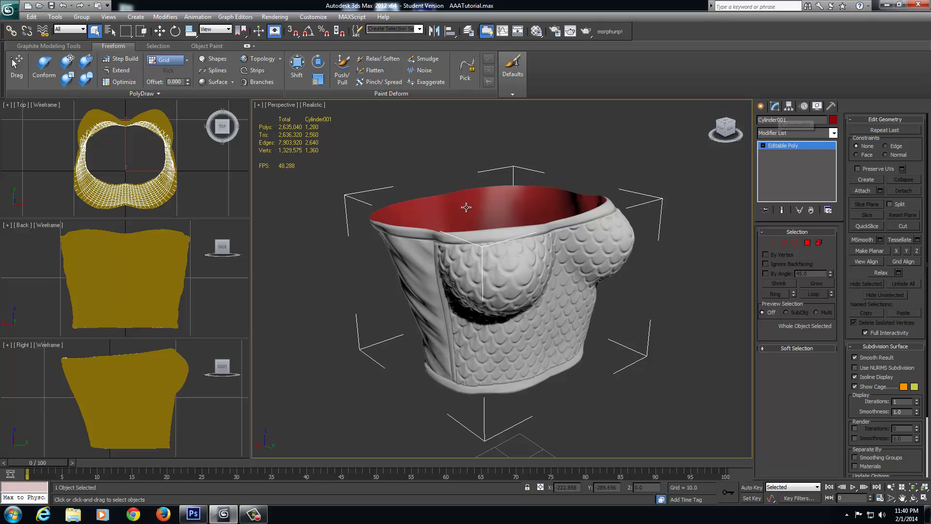
{"action": "left_click", "coordinate": [278, 18]}
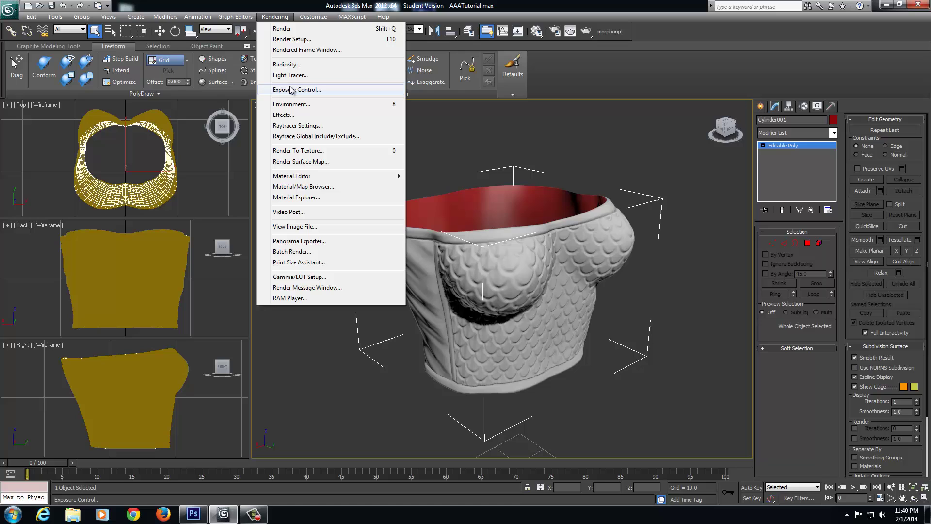
{"action": "left_click", "coordinate": [304, 151]}
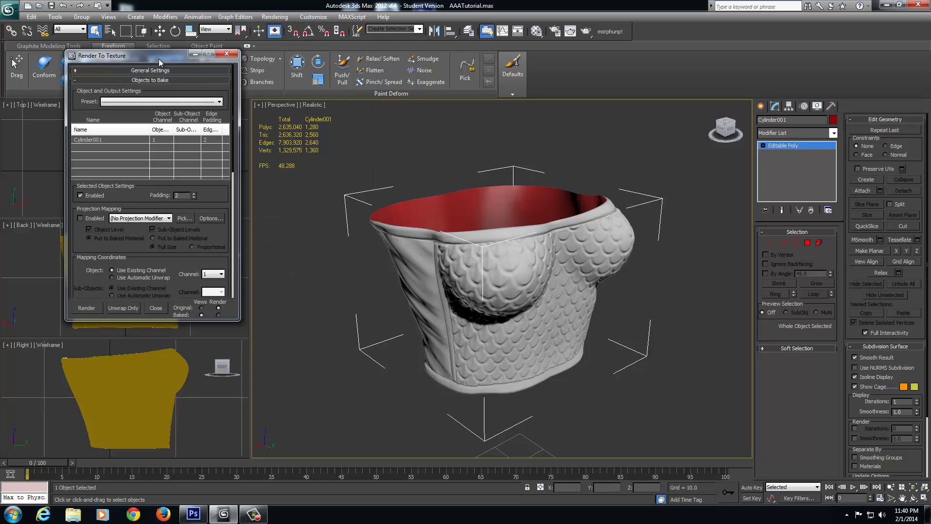
{"action": "left_click_drag", "start_coordinate": [159, 59], "coordinate": [298, 94]}
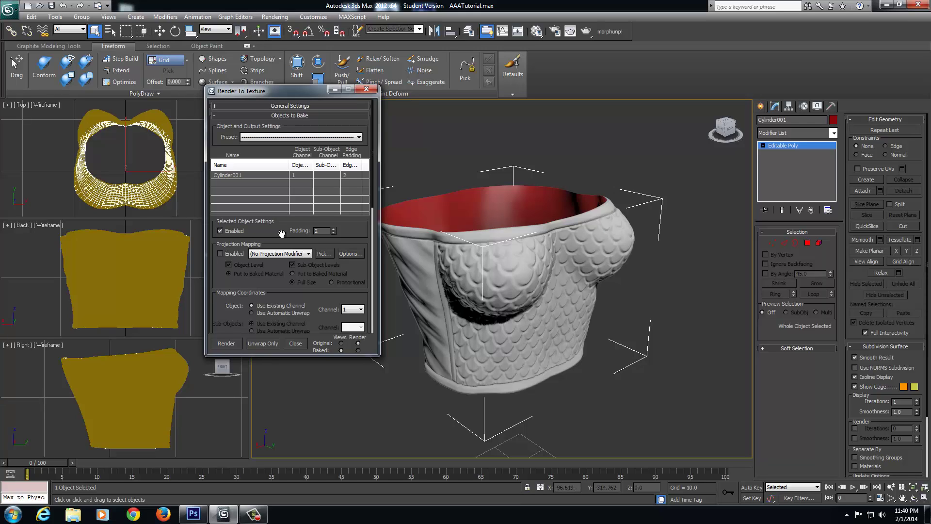
Enable projection mapping for Cylinder001 and add HighPolyUpperChest as its projection target.
{"action": "left_click_drag", "start_coordinate": [282, 234], "coordinate": [302, 217]}
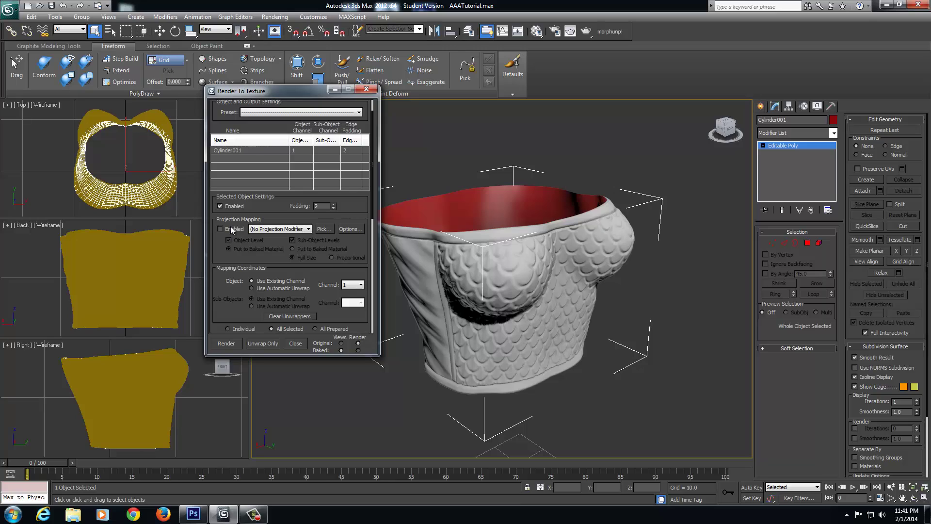
{"action": "left_click", "coordinate": [223, 228]}
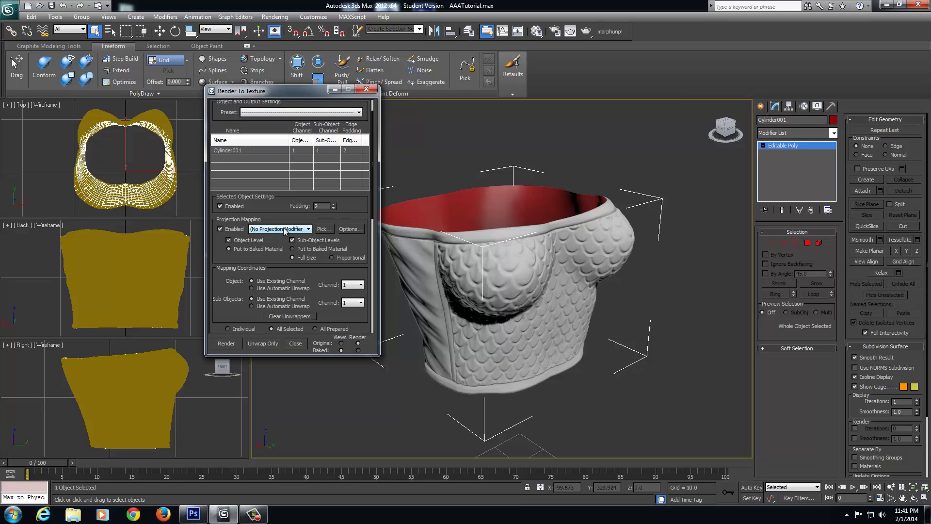
{"action": "left_click", "coordinate": [324, 229]}
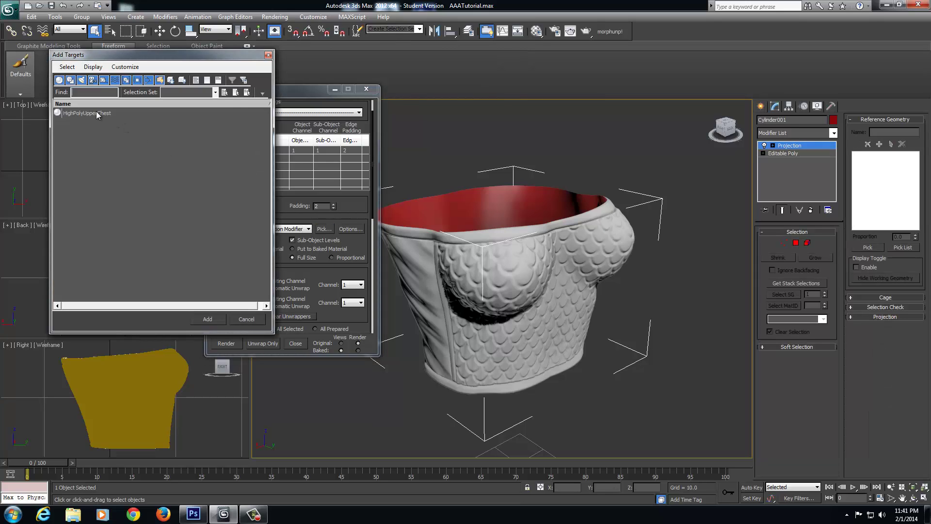
{"action": "left_click", "coordinate": [76, 112]}
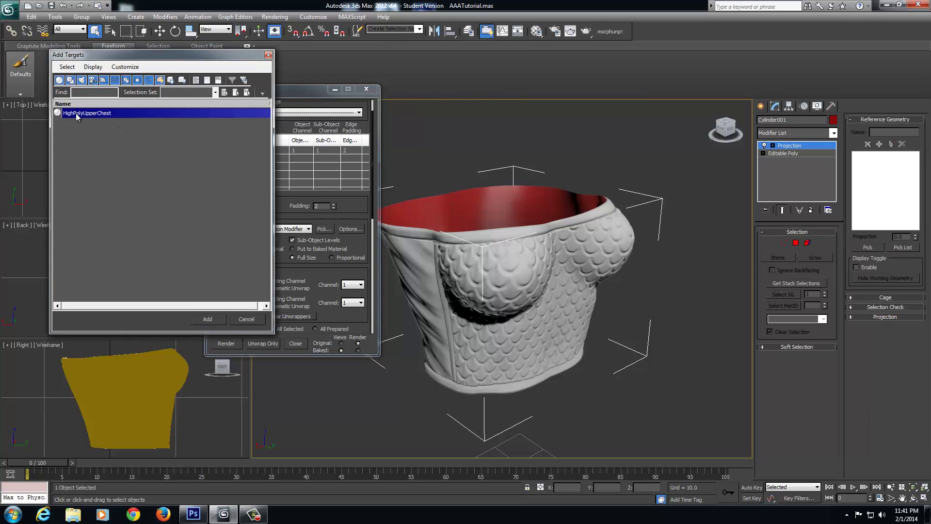
{"action": "left_click", "coordinate": [208, 319]}
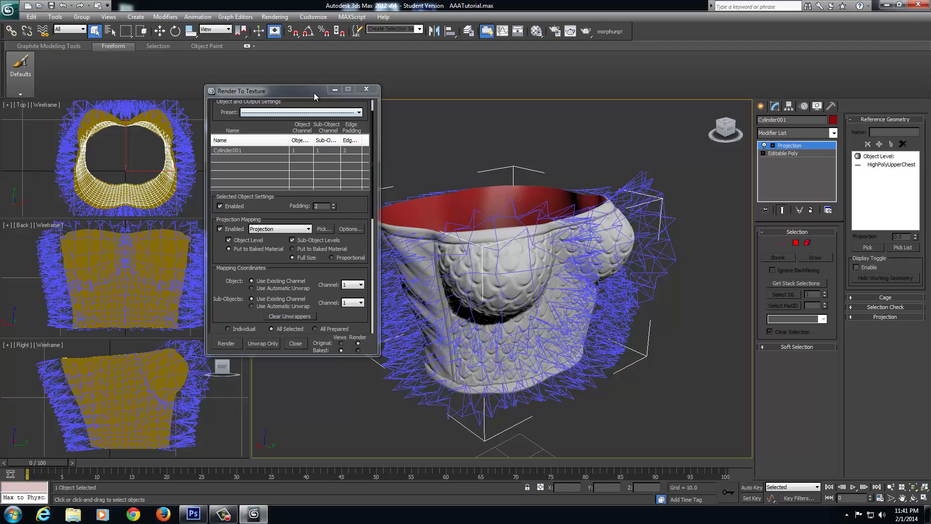
Reset the projection cage in shaded display and push it outward by 0.34.
{"action": "left_click_drag", "start_coordinate": [314, 96], "coordinate": [249, 90]}
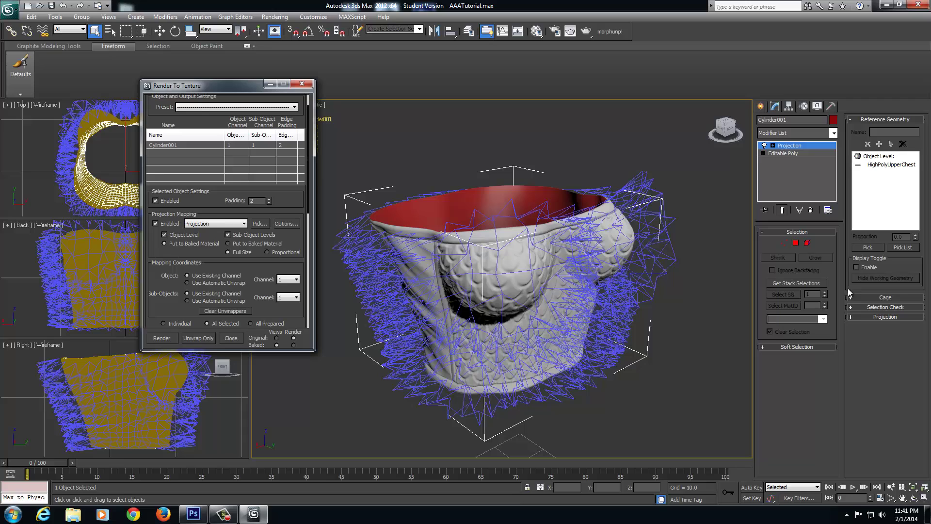
{"action": "left_click", "coordinate": [863, 297]}
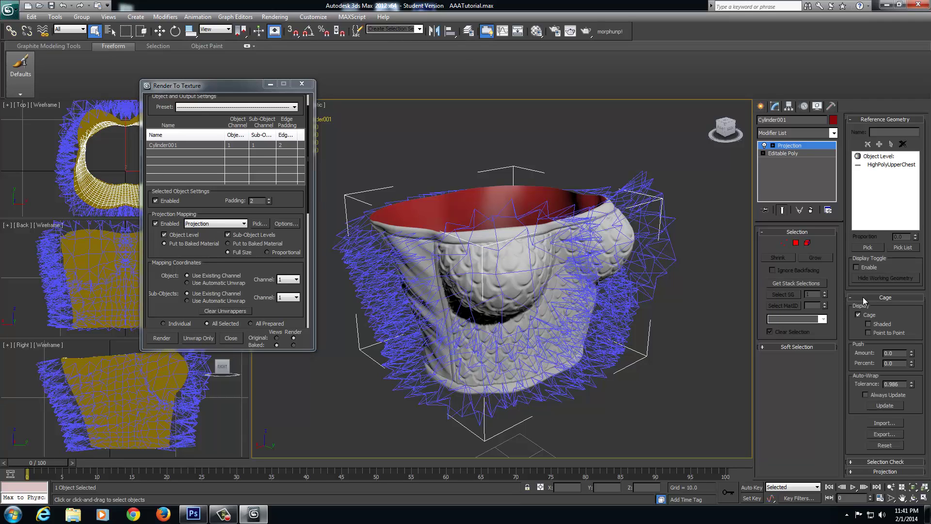
{"action": "left_click", "coordinate": [868, 324]}
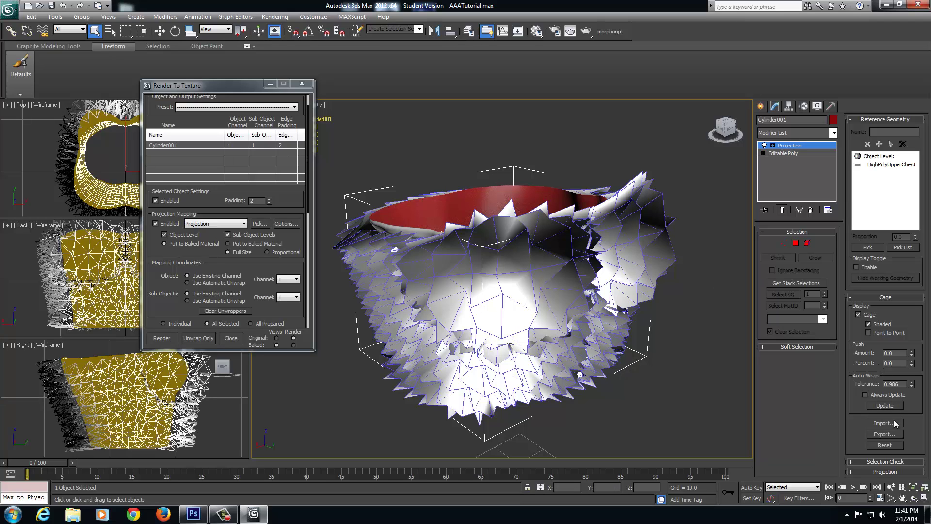
{"action": "left_click", "coordinate": [883, 445]}
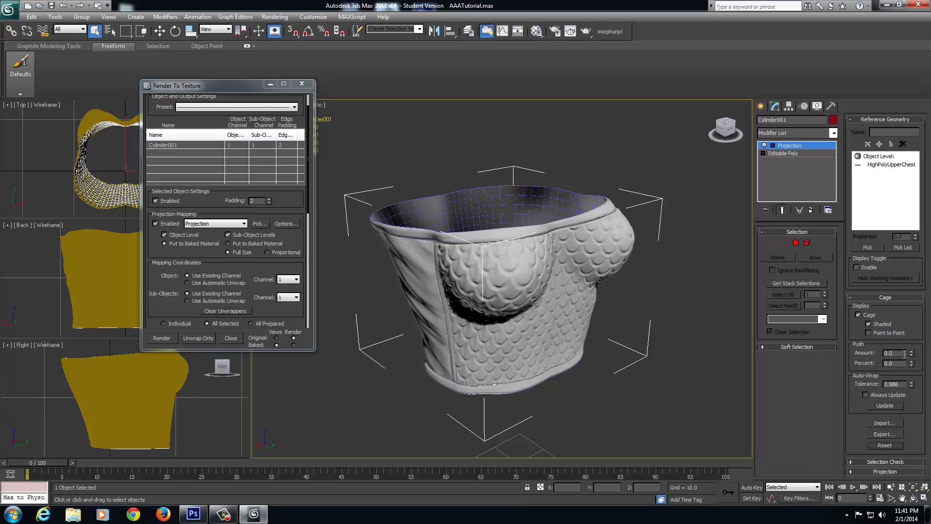
{"action": "mouse_move", "coordinate": [911, 353]}
{"action": "left_mouse_down"}
{"action": "mouse_move", "coordinate": [912, 321]}
{"action": "mouse_move", "coordinate": [915, 344]}
{"action": "mouse_move", "coordinate": [912, 335]}
{"action": "left_mouse_up"}
{"action": "right_click", "coordinate": [911, 335]}
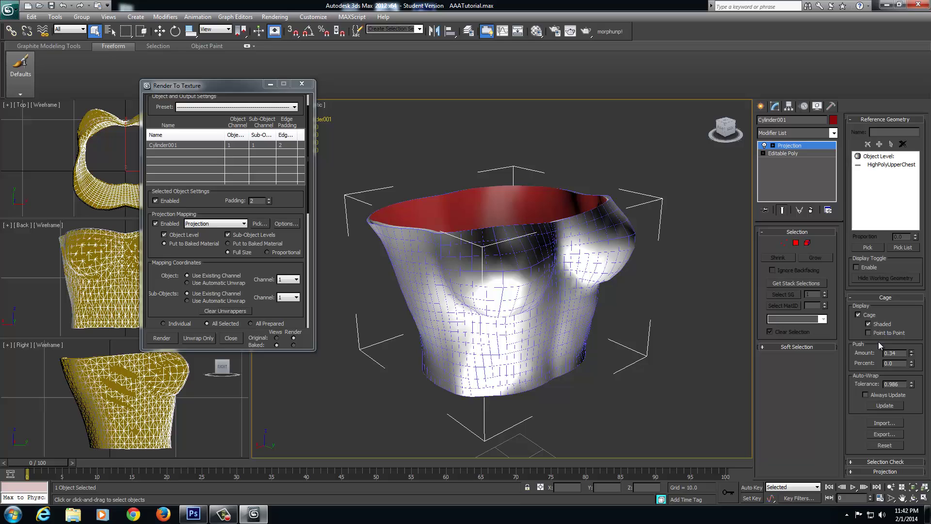
Select the cage vertex beneath the bust where the high-poly mesh pokes through, and enable soft selection with a falloff of 3.8.
{"action": "scroll", "coordinate": [638, 382], "scroll_direction": "up", "scroll_amount": 5}
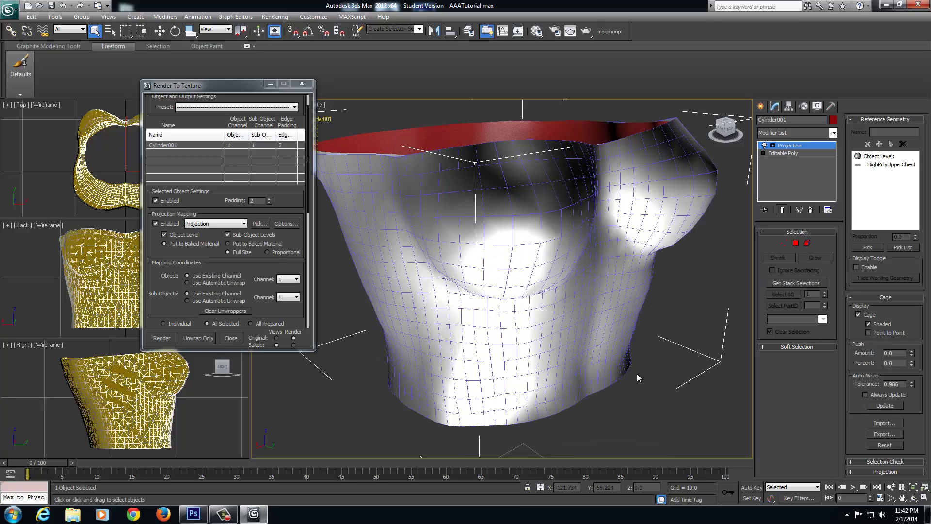
{"action": "scroll", "coordinate": [645, 359], "scroll_direction": "up", "scroll_amount": 8}
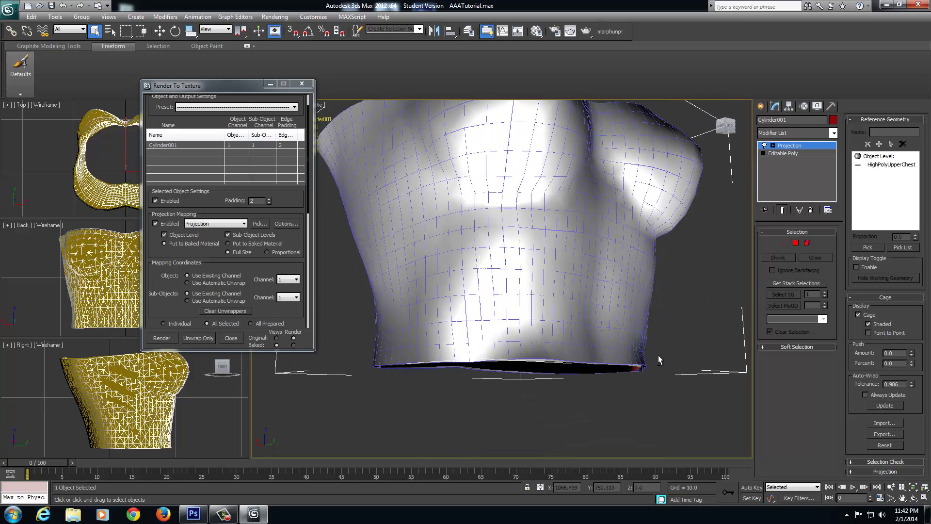
{"action": "scroll", "coordinate": [655, 346], "scroll_direction": "down", "scroll_amount": 5}
{"action": "scroll", "coordinate": [656, 379], "scroll_direction": "up", "scroll_amount": 3}
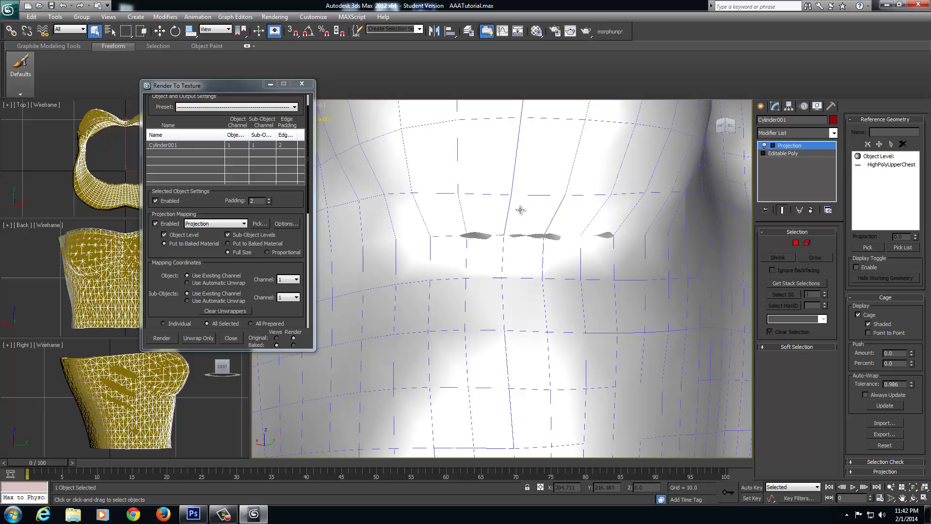
{"action": "left_click", "coordinate": [784, 244]}
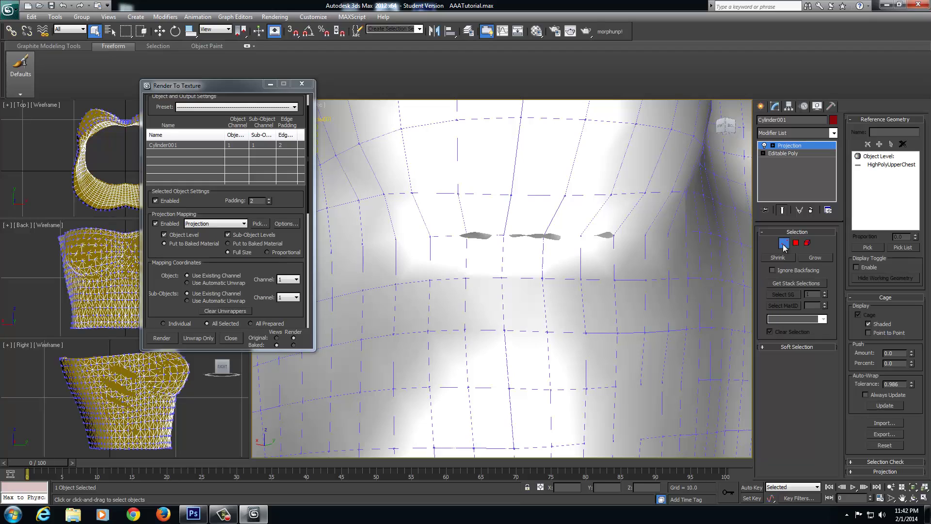
{"action": "left_click", "coordinate": [544, 236]}
{"action": "left_click", "coordinate": [768, 347]}
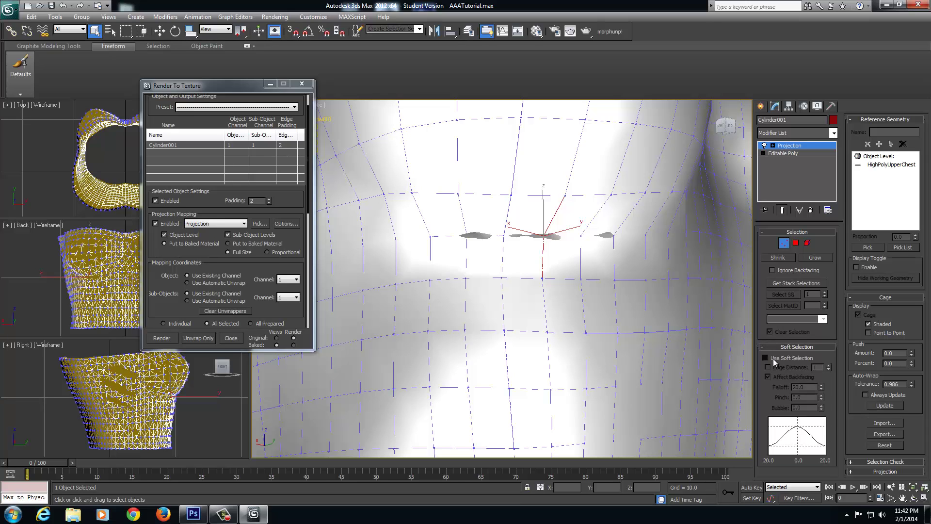
{"action": "left_click", "coordinate": [766, 358]}
{"action": "left_click_drag", "start_coordinate": [821, 387], "coordinate": [833, 426]}
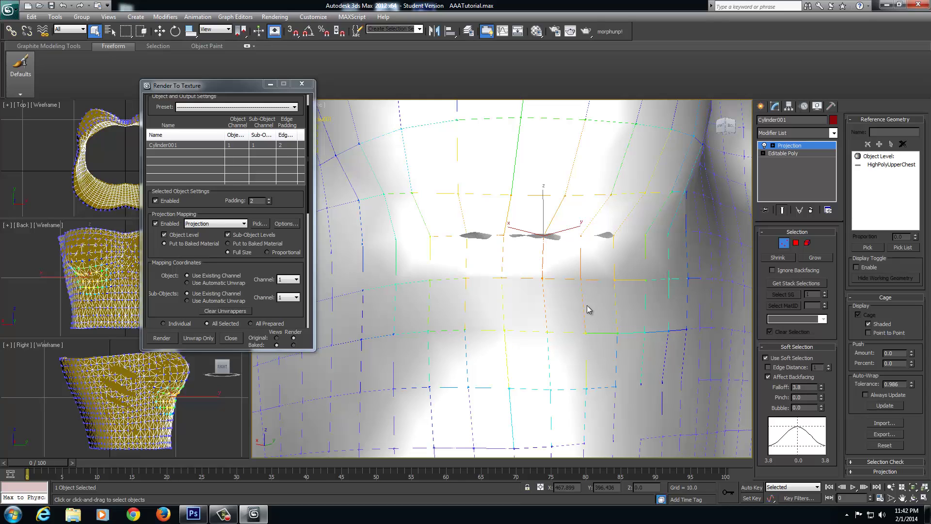
{"action": "middle_click_drag", "start_coordinate": [586, 304], "coordinate": [624, 301], "text": "alt"}
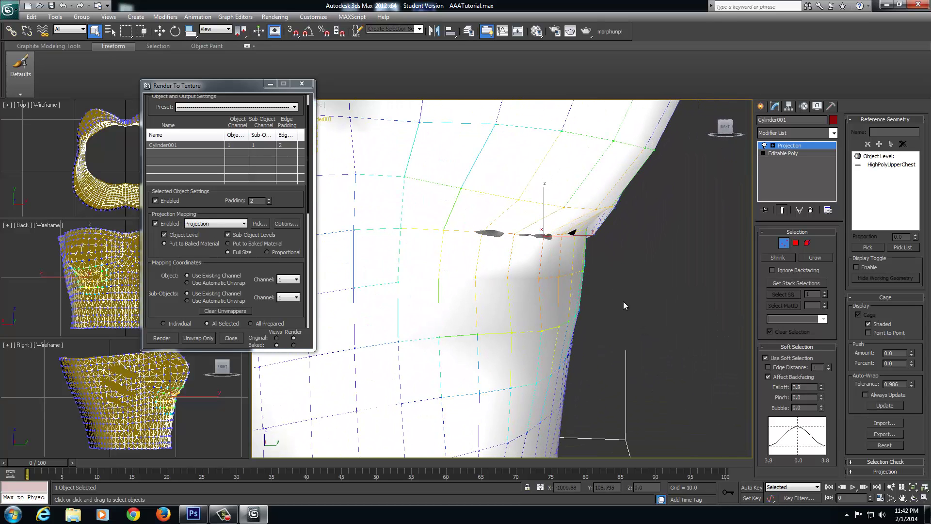
Move the cage vertices beneath the bust on both sides of the corset outward and down to cover the protruding high-poly mesh.
{"action": "key", "text": "w"}
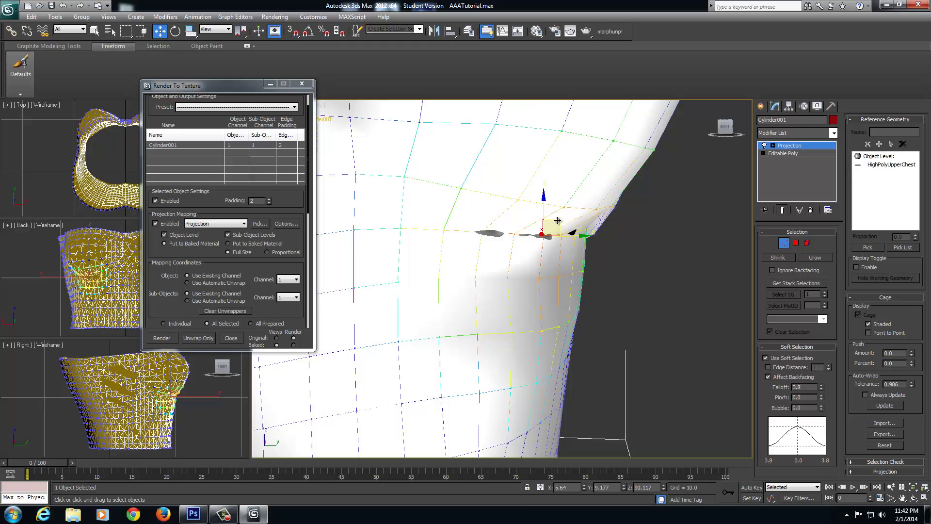
{"action": "left_click_drag", "start_coordinate": [557, 221], "coordinate": [552, 226]}
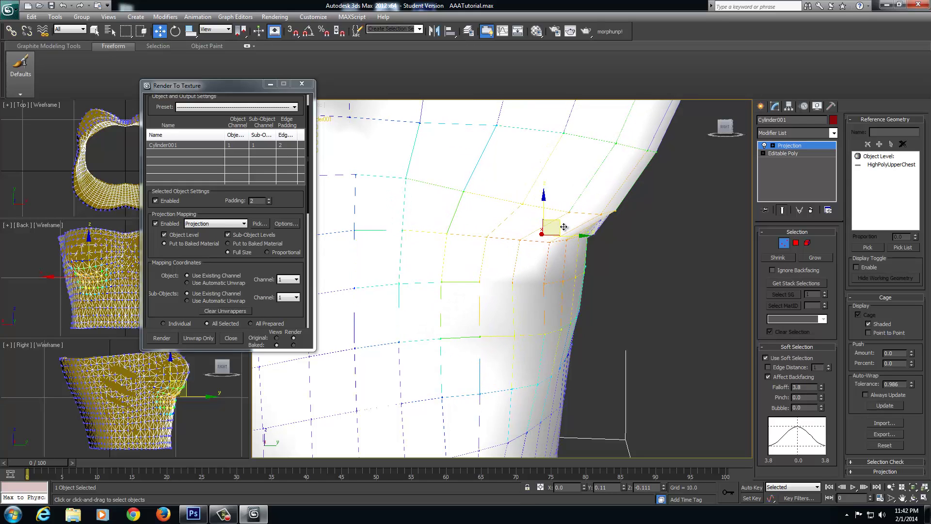
{"action": "middle_click_drag", "start_coordinate": [689, 287], "coordinate": [542, 313], "text": "alt"}
{"action": "scroll", "coordinate": [541, 313], "scroll_direction": "up", "scroll_amount": 5}
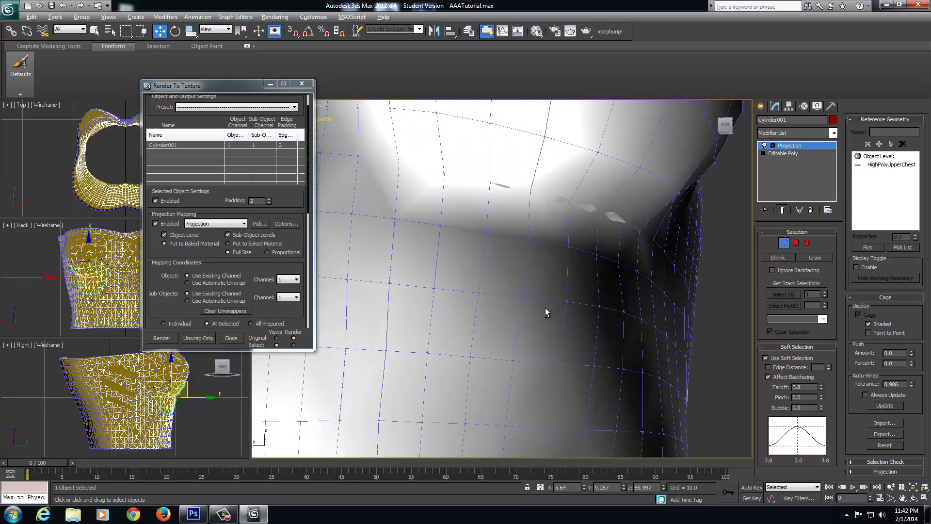
{"action": "left_click", "coordinate": [569, 203]}
{"action": "middle_click_drag", "start_coordinate": [569, 203], "coordinate": [621, 274], "text": "alt"}
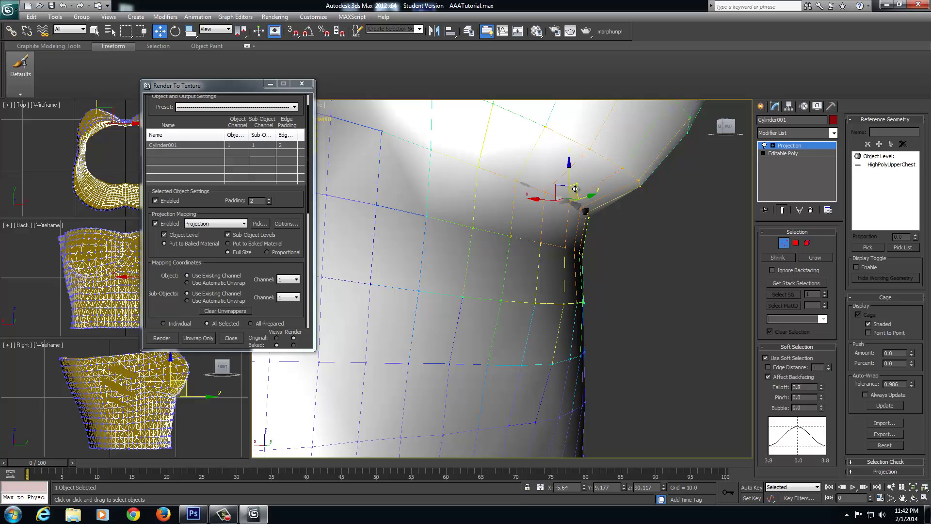
{"action": "left_click_drag", "start_coordinate": [575, 189], "coordinate": [561, 201]}
Select the cage vertices around the diagonal strip of high-poly mesh poking through the corset's side and adjust them to cover it.
{"action": "scroll", "coordinate": [640, 257], "scroll_direction": "up", "scroll_amount": 3}
{"action": "middle_click_drag", "start_coordinate": [640, 257], "coordinate": [664, 349]}
{"action": "scroll", "coordinate": [637, 260], "scroll_direction": "down", "scroll_amount": 4}
{"action": "scroll", "coordinate": [636, 259], "scroll_direction": "up", "scroll_amount": 3}
{"action": "scroll", "coordinate": [664, 349], "scroll_direction": "down", "scroll_amount": 4}
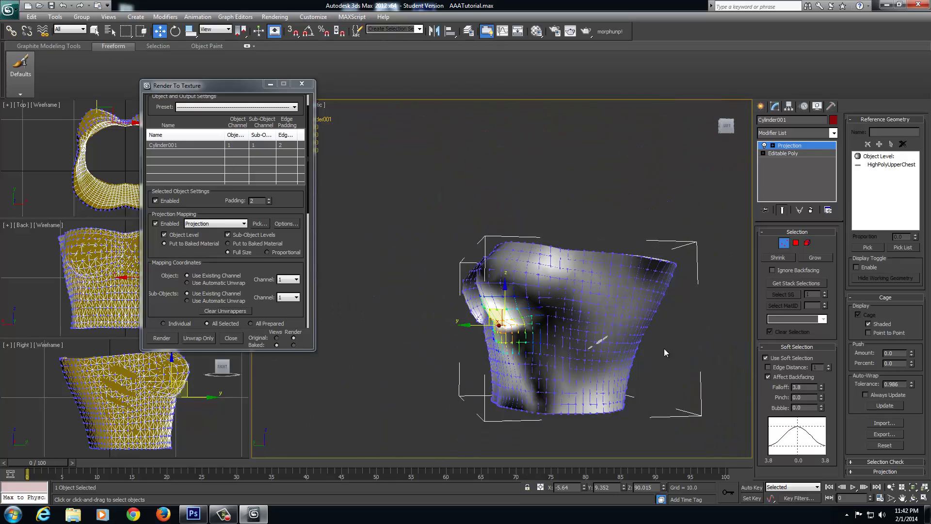
{"action": "scroll", "coordinate": [630, 344], "scroll_direction": "up", "scroll_amount": 4}
{"action": "scroll", "coordinate": [607, 356], "scroll_direction": "up", "scroll_amount": 5}
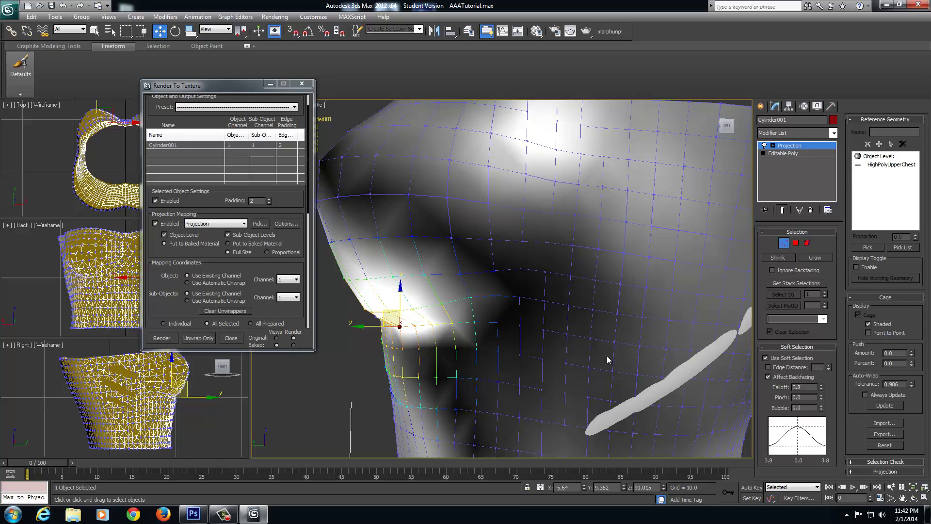
{"action": "middle_click_drag", "start_coordinate": [607, 356], "coordinate": [517, 339], "text": "alt"}
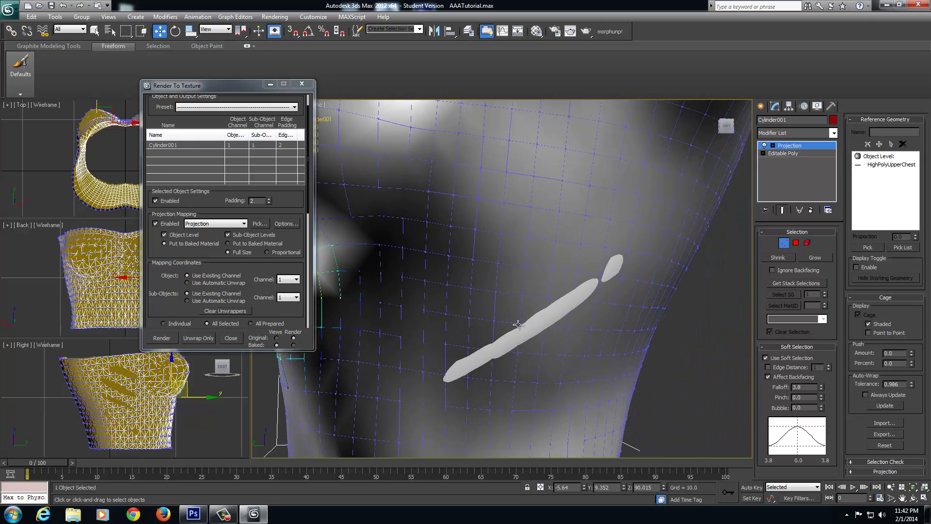
{"action": "left_click", "coordinate": [517, 324]}
{"action": "left_click_drag", "start_coordinate": [548, 296], "coordinate": [576, 270]}
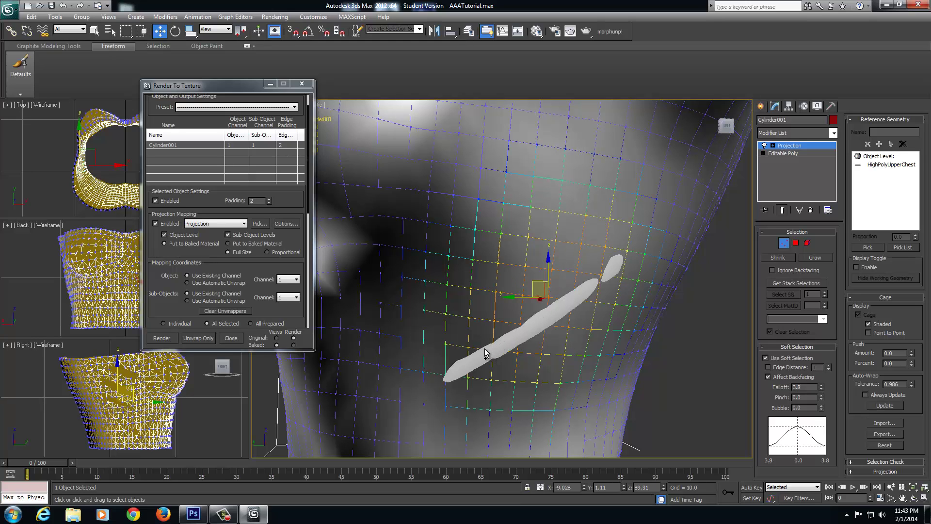
{"action": "key", "text": "ctrl+z"}
{"action": "middle_click_drag", "start_coordinate": [542, 367], "coordinate": [582, 365], "text": "alt"}
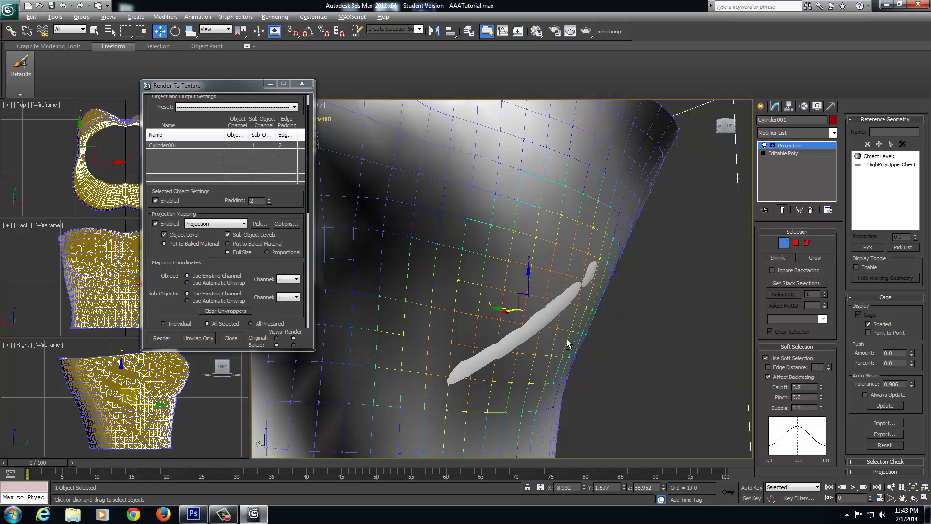
Check the rest of the cage for protruding high-poly mesh and leave cage vertex editing.
{"action": "middle_click_drag", "start_coordinate": [569, 345], "coordinate": [607, 274], "text": "alt"}
{"action": "scroll", "coordinate": [588, 339], "scroll_direction": "up", "scroll_amount": 3}
{"action": "scroll", "coordinate": [598, 322], "scroll_direction": "down", "scroll_amount": 5}
{"action": "scroll", "coordinate": [585, 282], "scroll_direction": "up", "scroll_amount": 2}
{"action": "left_click", "coordinate": [784, 243]}
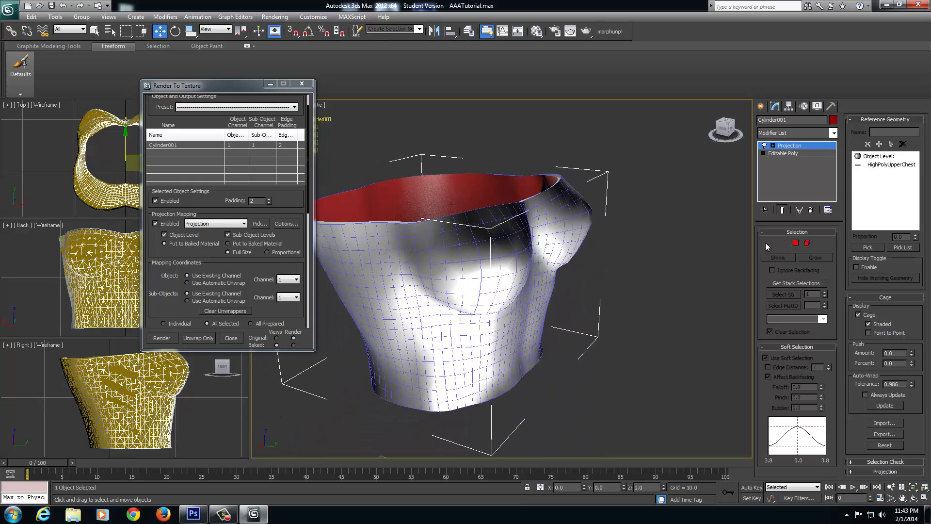
Enable the global supersampler with the Max 2.5 Star pattern for the projection and close its settings.
{"action": "left_click", "coordinate": [290, 223]}
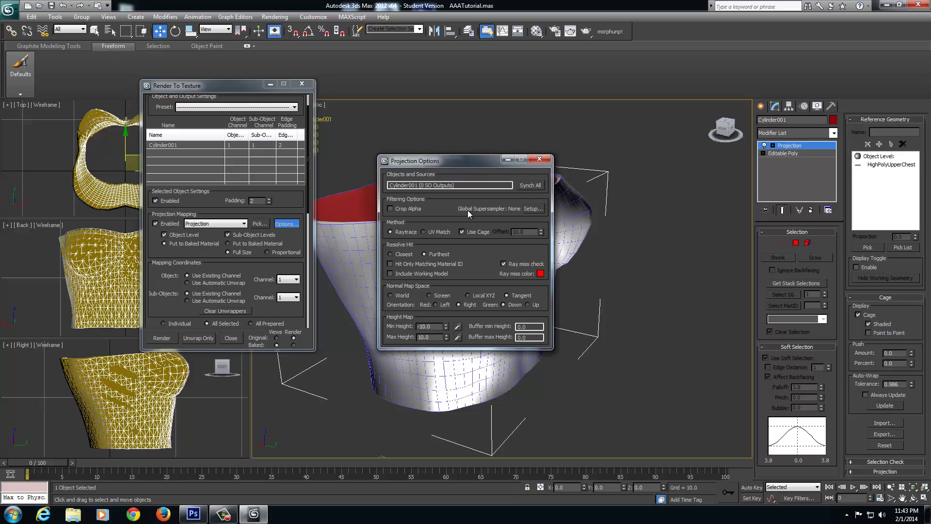
{"action": "left_click", "coordinate": [534, 209]}
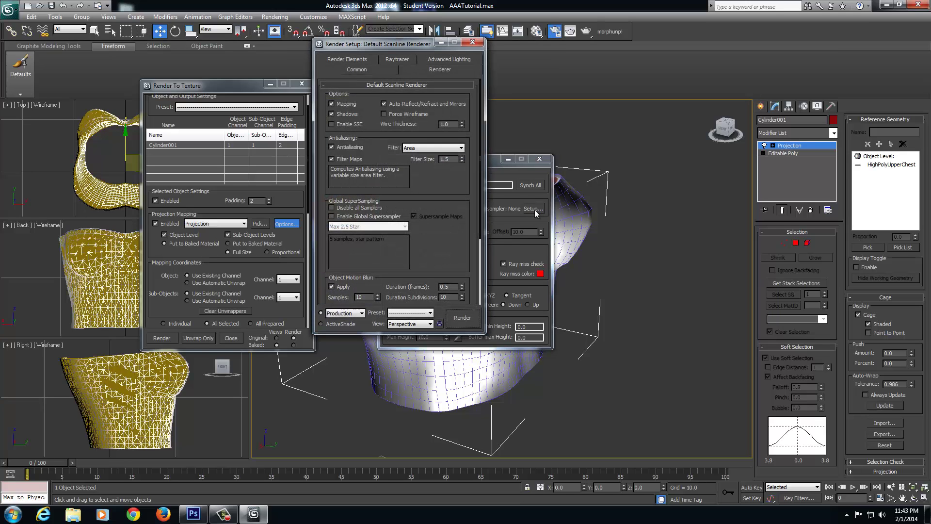
{"action": "left_click", "coordinate": [332, 216]}
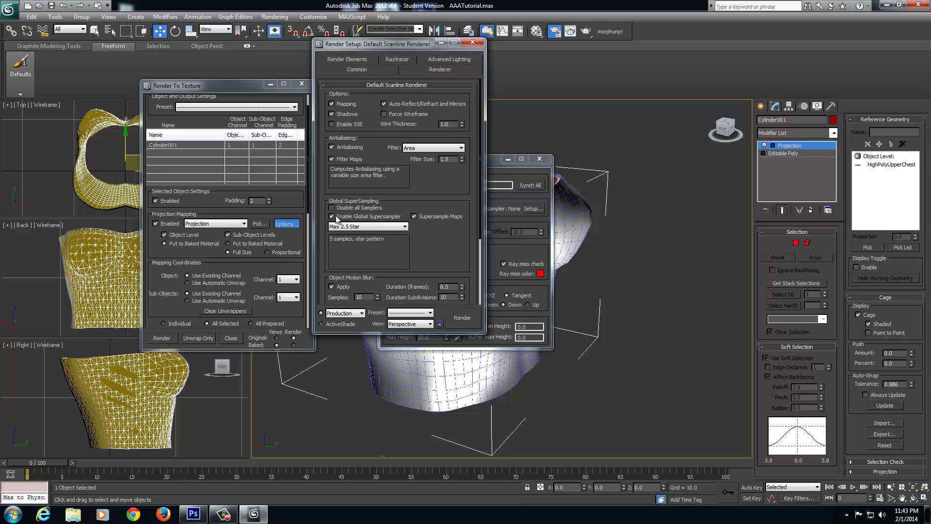
{"action": "left_click", "coordinate": [472, 42]}
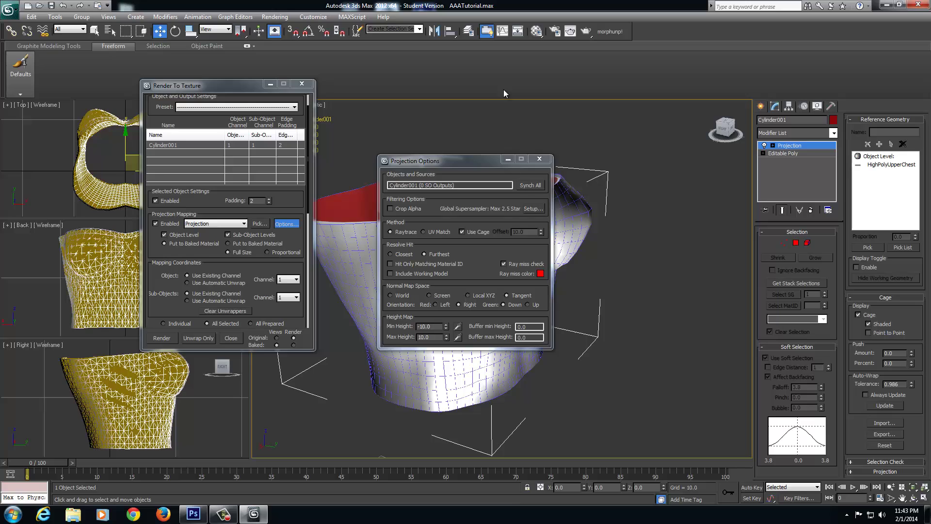
{"action": "left_click", "coordinate": [538, 160]}
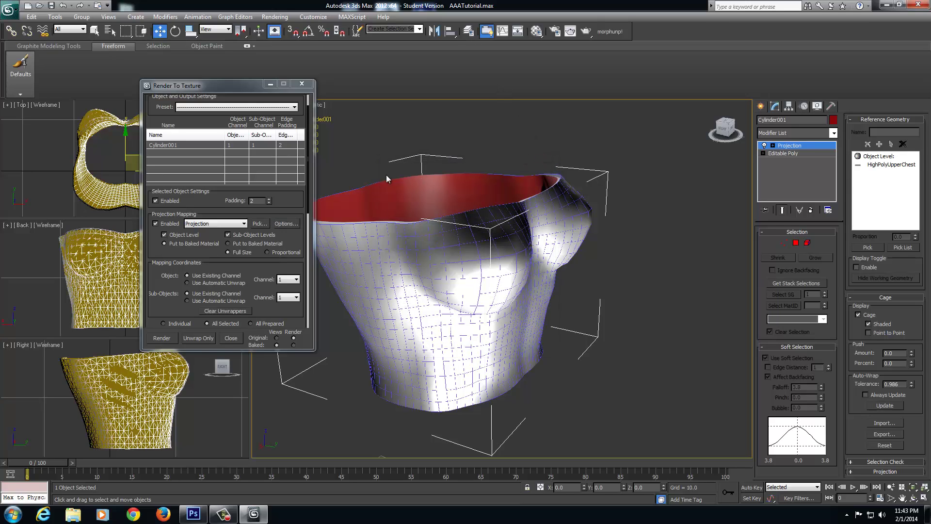
Use the existing channel 1 for both the object and sub-object mapping coordinates.
{"action": "scroll", "coordinate": [235, 197], "scroll_direction": "down", "scroll_amount": 5}
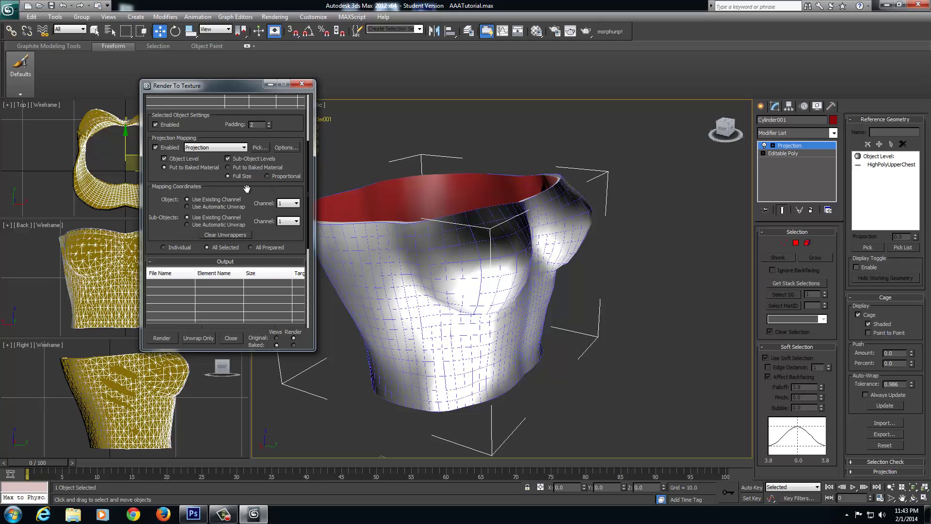
{"action": "scroll", "coordinate": [247, 175], "scroll_direction": "down", "scroll_amount": 2}
{"action": "left_click_drag", "start_coordinate": [247, 176], "coordinate": [253, 161]}
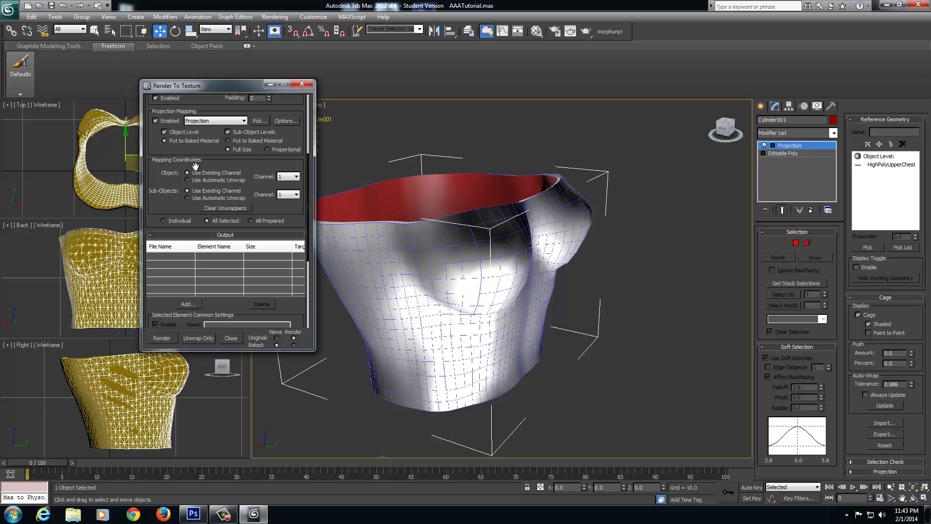
{"action": "left_click", "coordinate": [208, 179]}
{"action": "left_click", "coordinate": [195, 198]}
{"action": "left_click", "coordinate": [197, 191]}
{"action": "left_click_drag", "start_coordinate": [173, 193], "coordinate": [165, 172]}
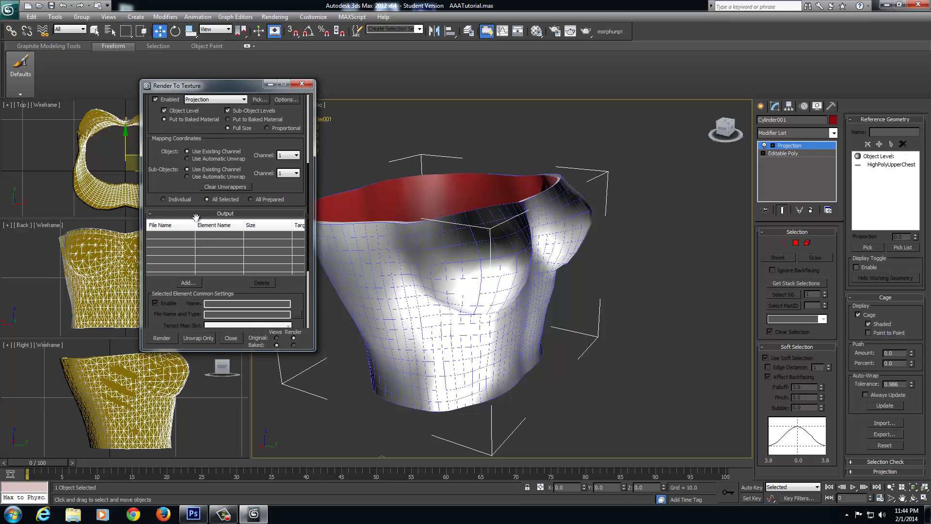
Add a NormalsMap output element sized 2048x2048 with Diffuse Color as its target map slot.
{"action": "left_click_drag", "start_coordinate": [221, 291], "coordinate": [216, 191]}
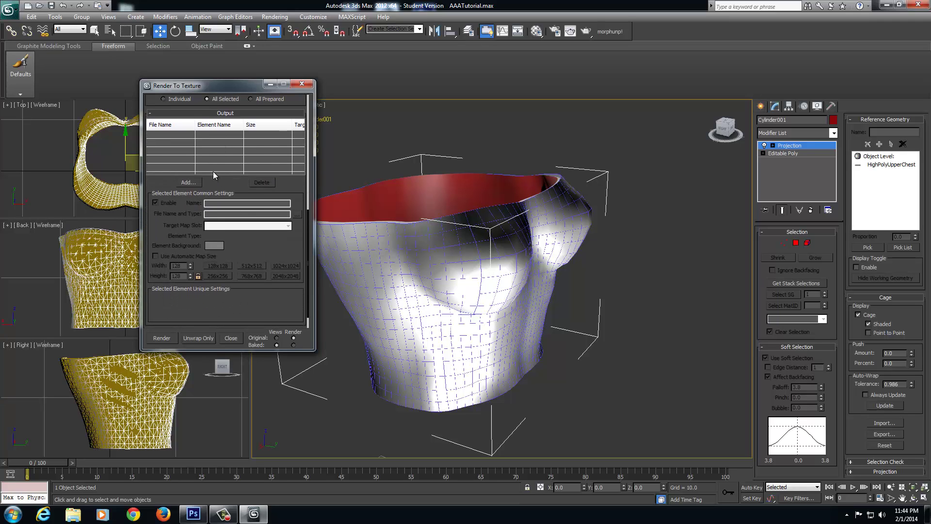
{"action": "left_click", "coordinate": [189, 183]}
{"action": "left_click", "coordinate": [443, 248]}
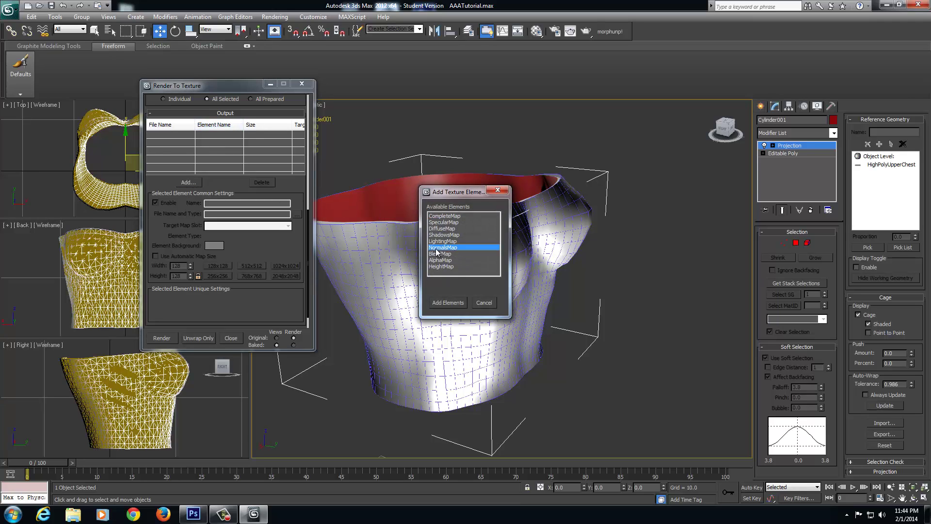
{"action": "left_click", "coordinate": [451, 303]}
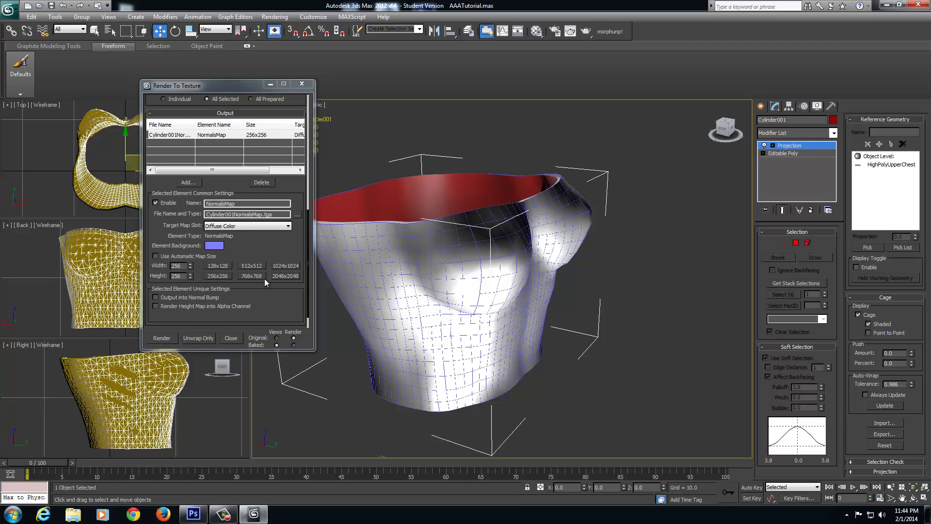
{"action": "left_click", "coordinate": [287, 274]}
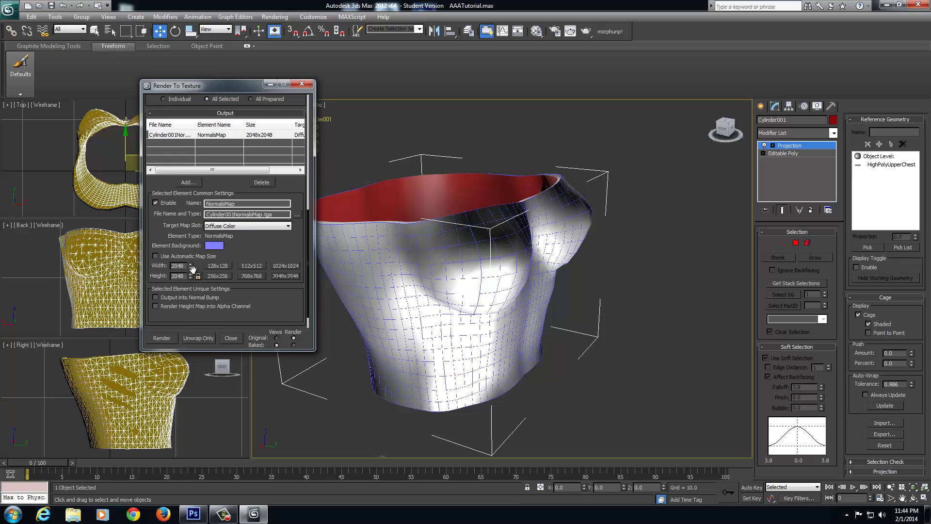
{"action": "left_click", "coordinate": [258, 227]}
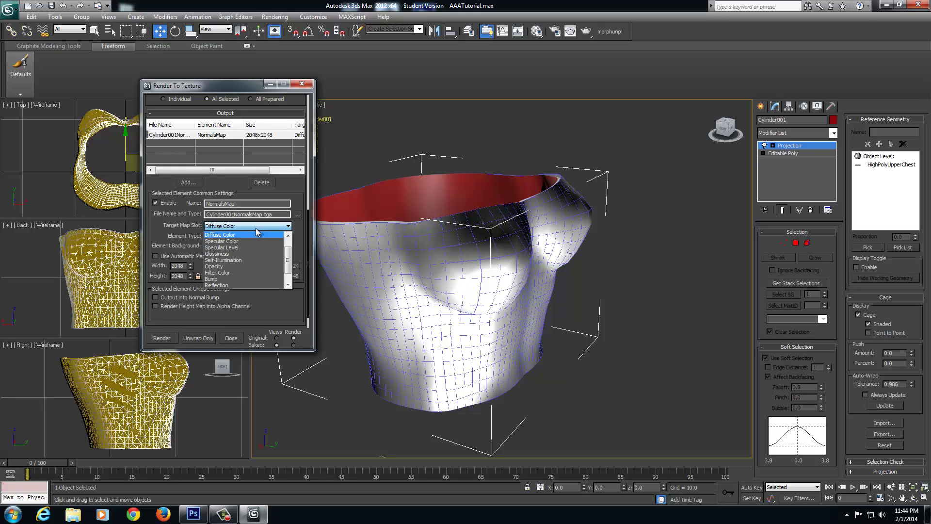
{"action": "left_click", "coordinate": [226, 236]}
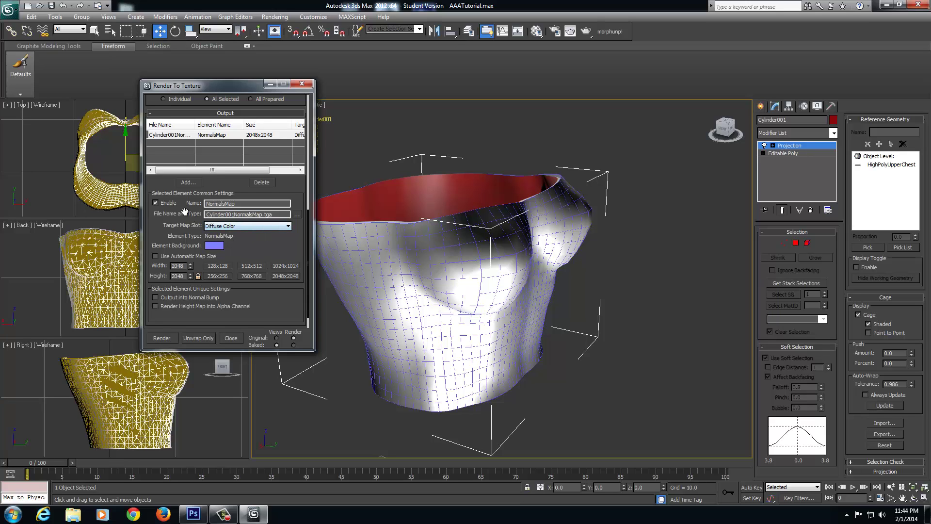
Set the normal map's output location to the Desktop and name the file UpperChest_n.
{"action": "left_click", "coordinate": [297, 215]}
{"action": "left_click", "coordinate": [239, 135]}
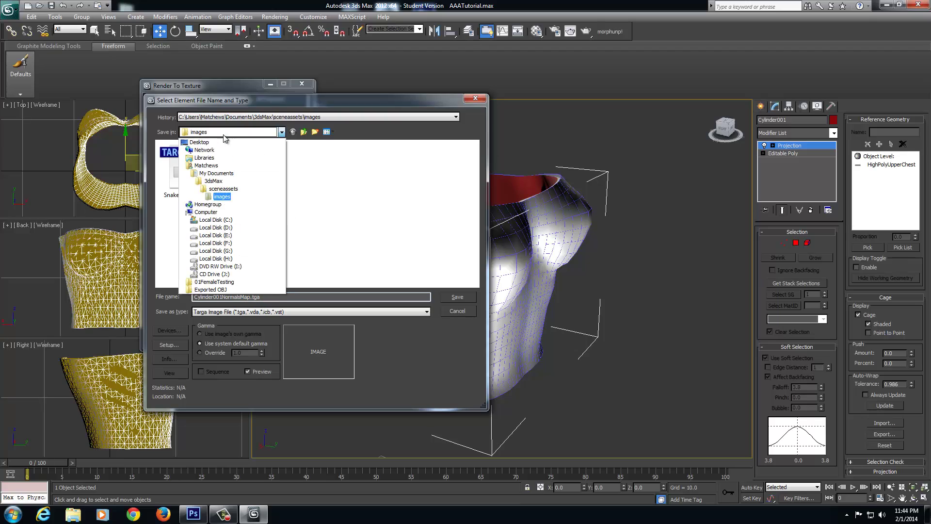
{"action": "left_click", "coordinate": [199, 142]}
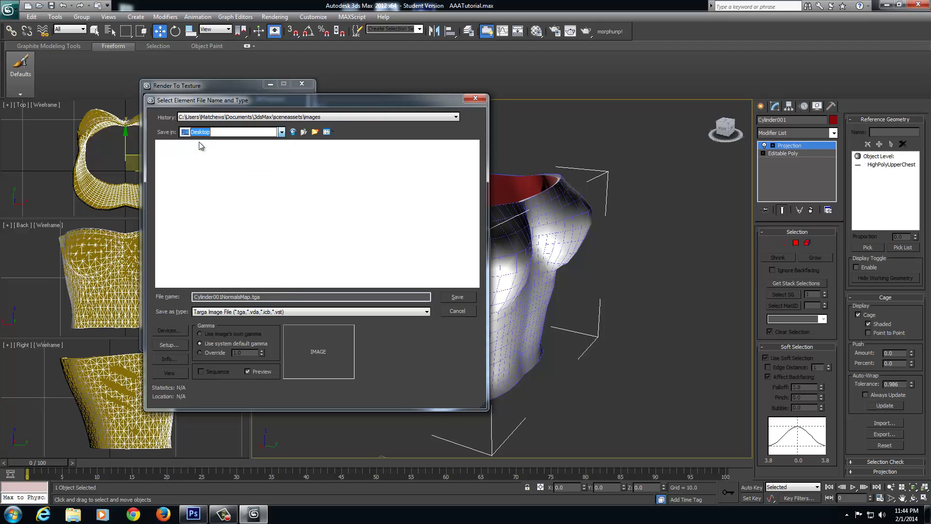
{"action": "left_click", "coordinate": [252, 296]}
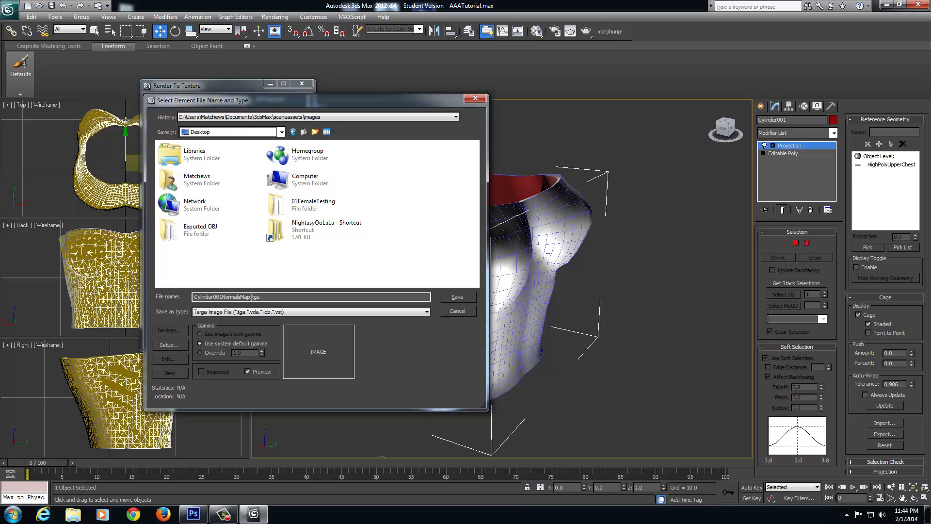
{"action": "left_click_drag", "start_coordinate": [250, 297], "coordinate": [194, 296]}
{"action": "type", "text": "UpperChesa"}
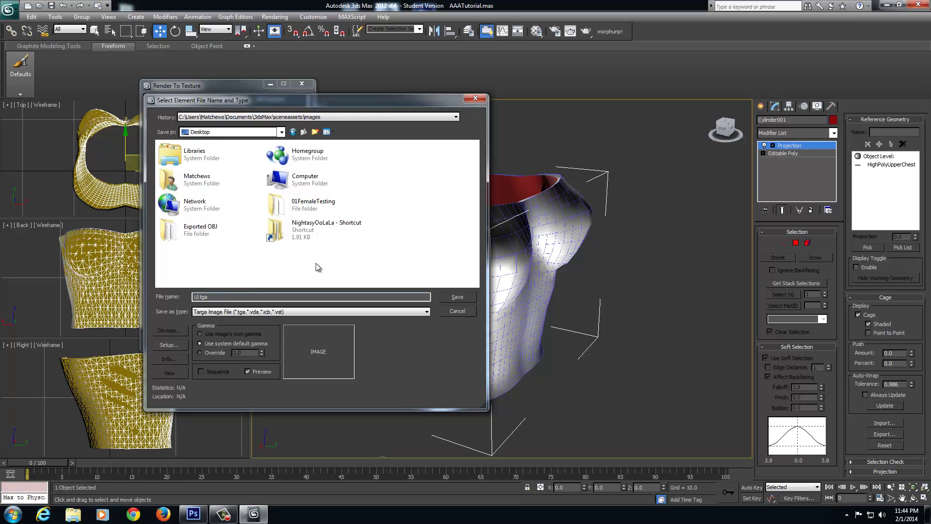
{"action": "key", "text": "BackSpace"}
{"action": "type", "text": "t_n"}
Save the output file as a DDS image using DXT1 format with generated mipmaps.
{"action": "left_click", "coordinate": [242, 311]}
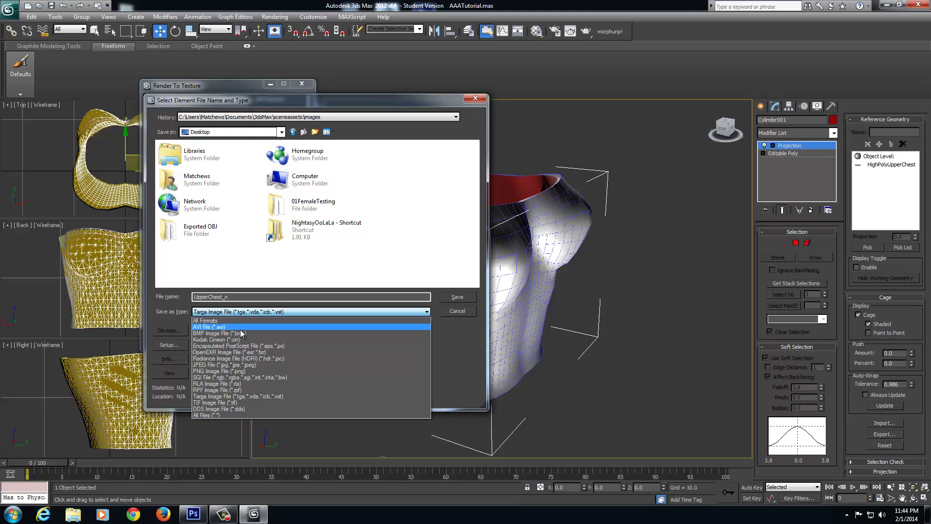
{"action": "left_click", "coordinate": [222, 409]}
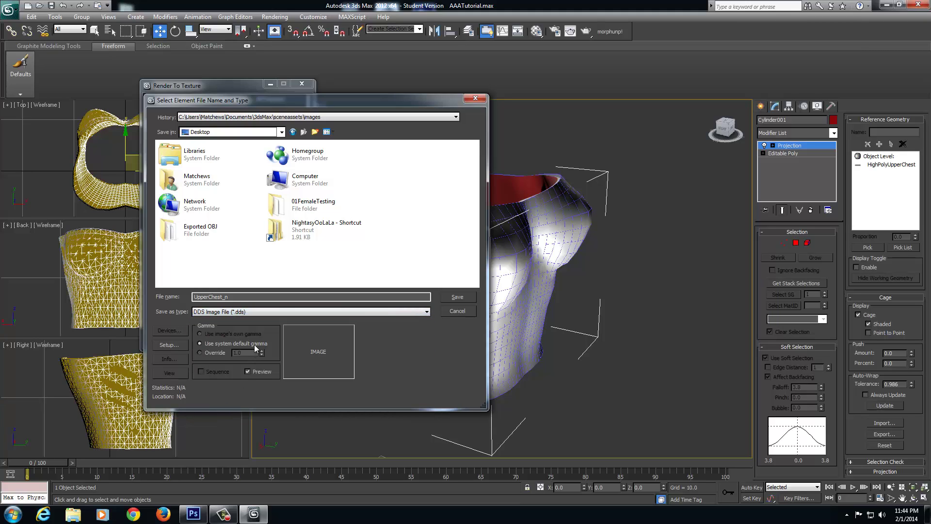
{"action": "left_click", "coordinate": [461, 295]}
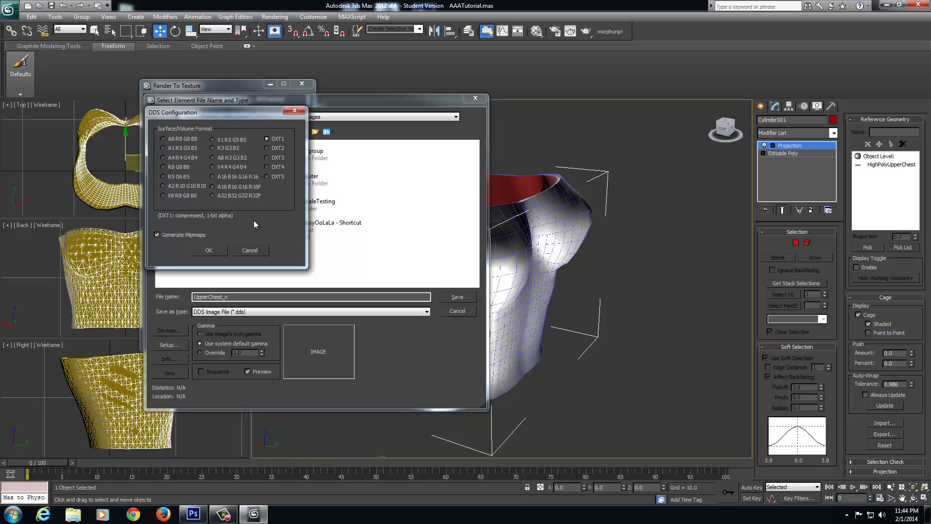
{"action": "left_click", "coordinate": [215, 250]}
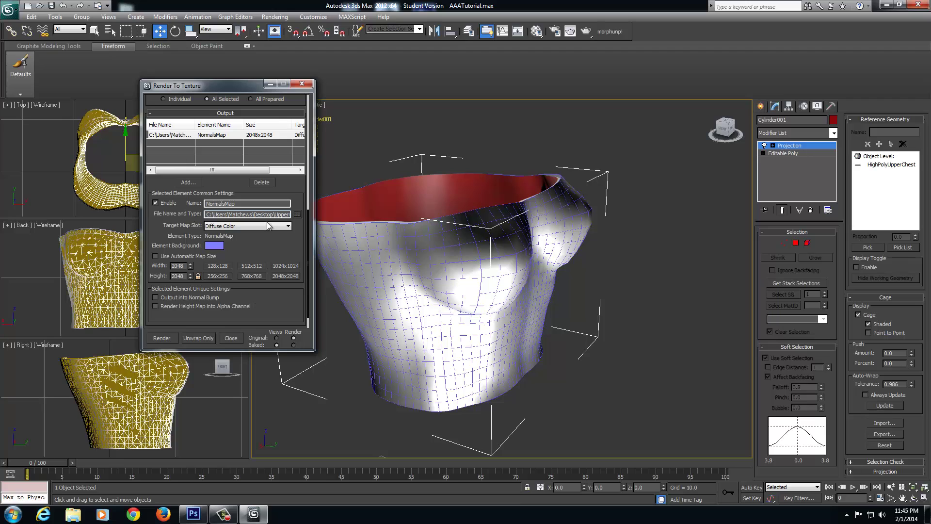
Render the normal map texture for the corset and close the rendered preview.
{"action": "scroll", "coordinate": [272, 297], "scroll_direction": "up", "scroll_amount": 3}
{"action": "left_click_drag", "start_coordinate": [274, 296], "coordinate": [275, 212]}
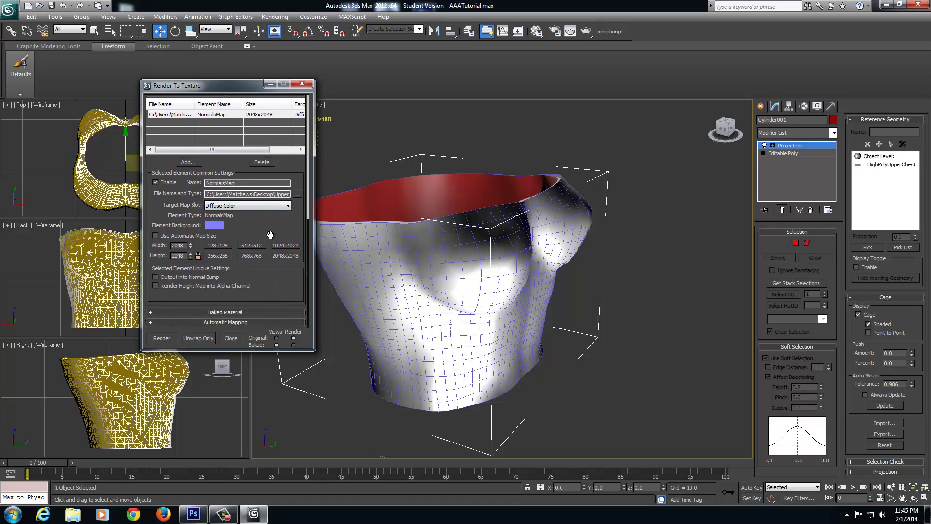
{"action": "left_click", "coordinate": [163, 338]}
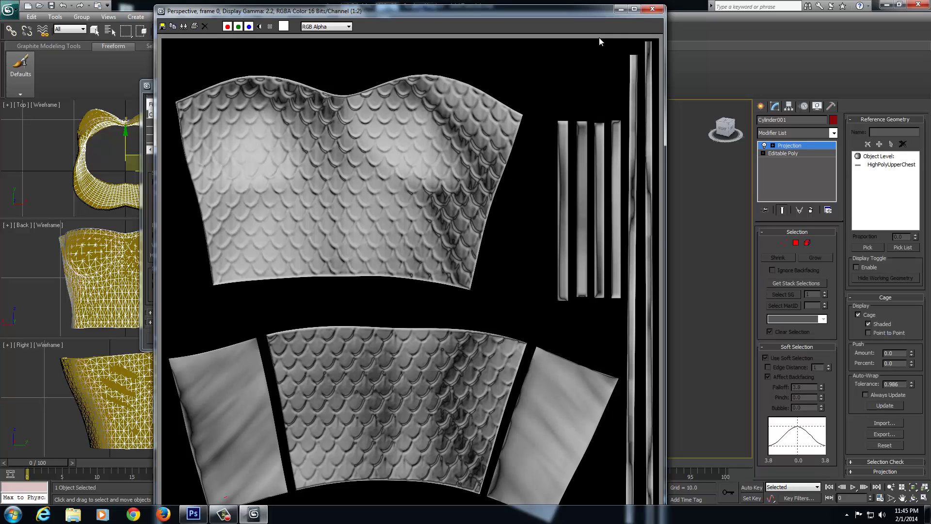
{"action": "left_click", "coordinate": [652, 10]}
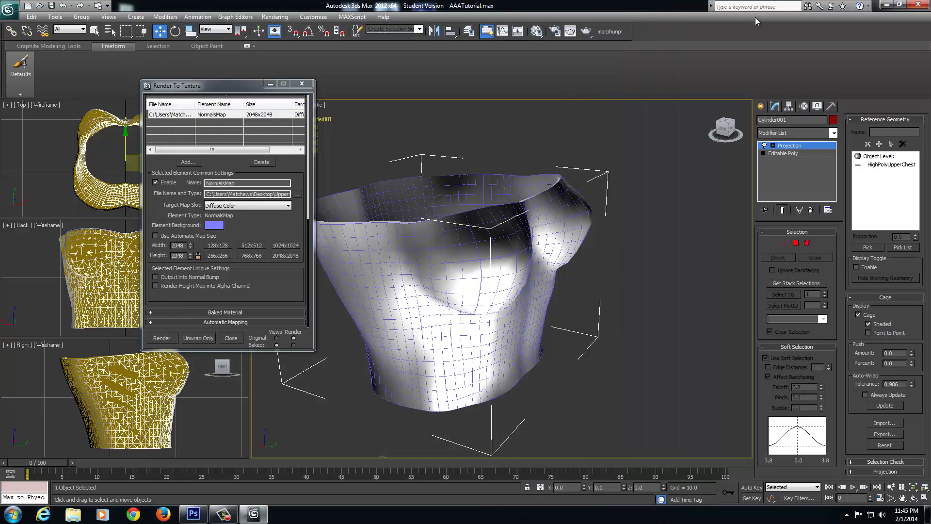
Close Render To Texture, switch to Photoshop and open UpperChest_n.dds from the desktop in place of Scales.psd.
{"action": "left_click", "coordinate": [301, 85]}
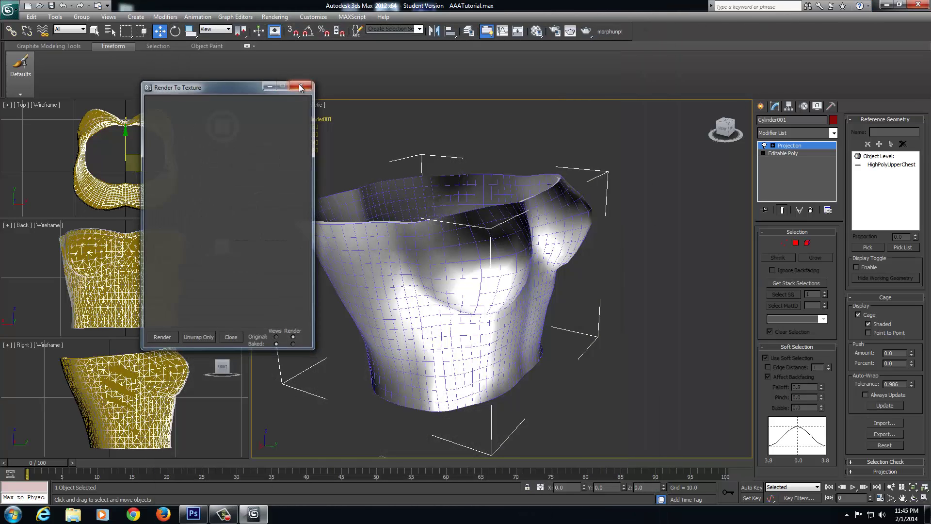
{"action": "left_click", "coordinate": [887, 5]}
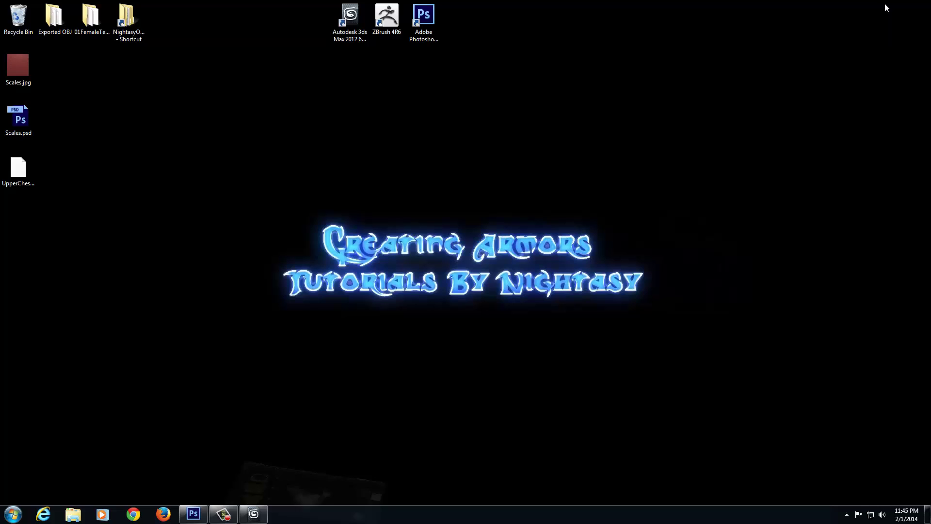
{"action": "left_click", "coordinate": [193, 513]}
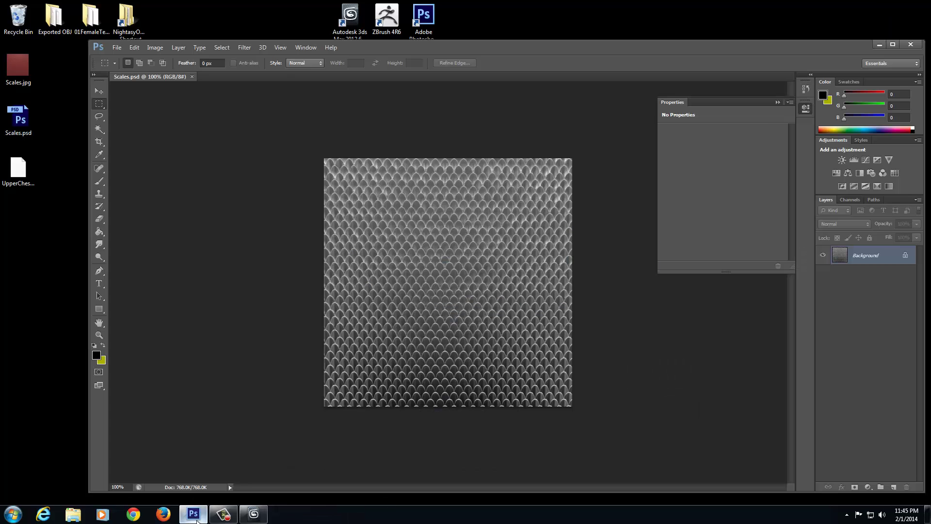
{"action": "left_click", "coordinate": [192, 76]}
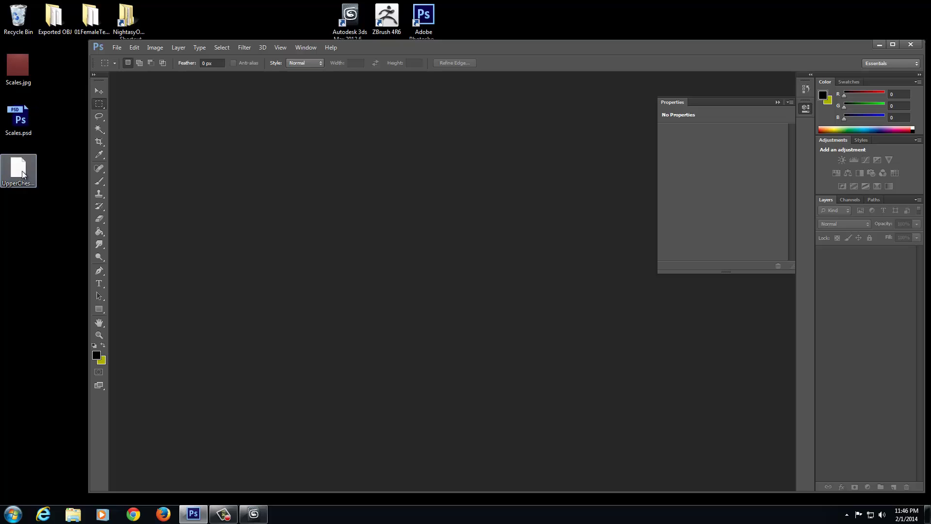
{"action": "left_click_drag", "start_coordinate": [23, 173], "coordinate": [278, 177]}
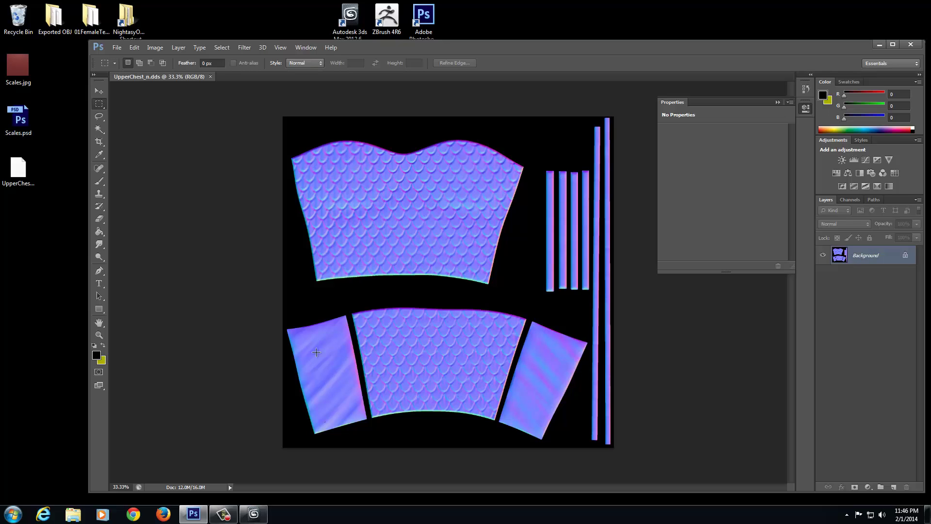
Duplicate the Background layer of the normal map.
{"action": "right_click", "coordinate": [858, 256]}
{"action": "left_click", "coordinate": [849, 274]}
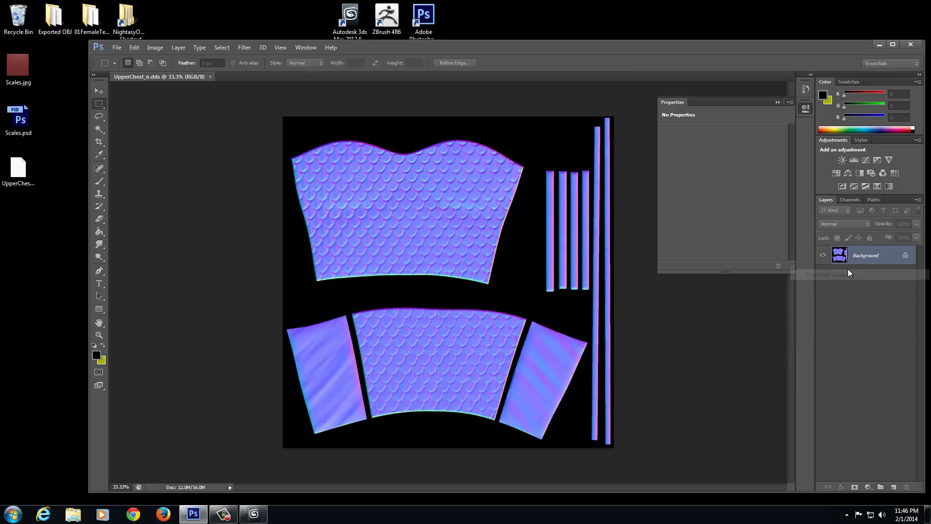
{"action": "key", "text": "Return"}
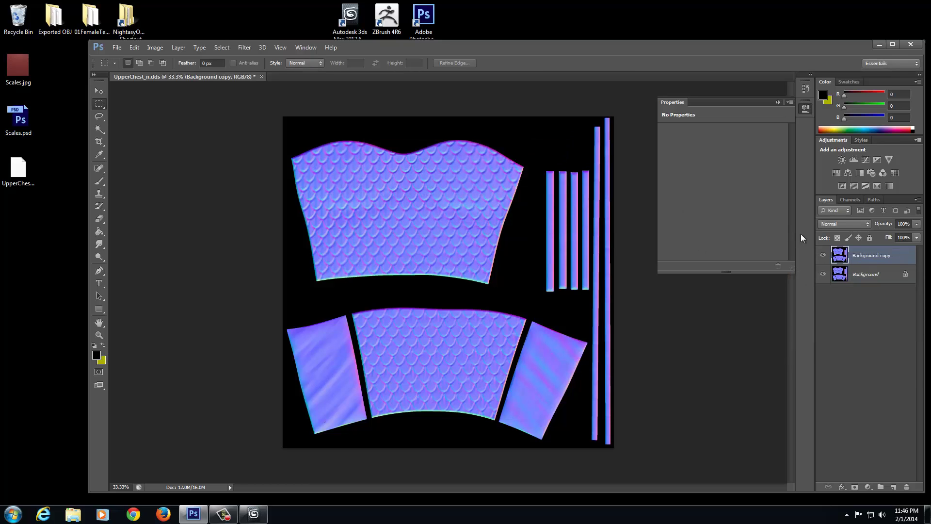
Set the duplicated layer's blend mode to Overlay and toggle its visibility to compare the effect.
{"action": "right_click", "coordinate": [867, 257]}
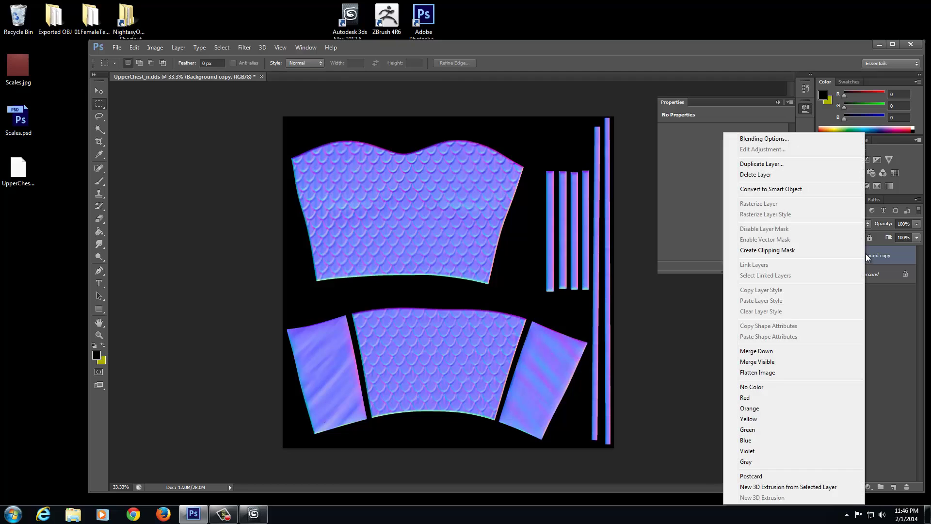
{"action": "left_click", "coordinate": [764, 138]}
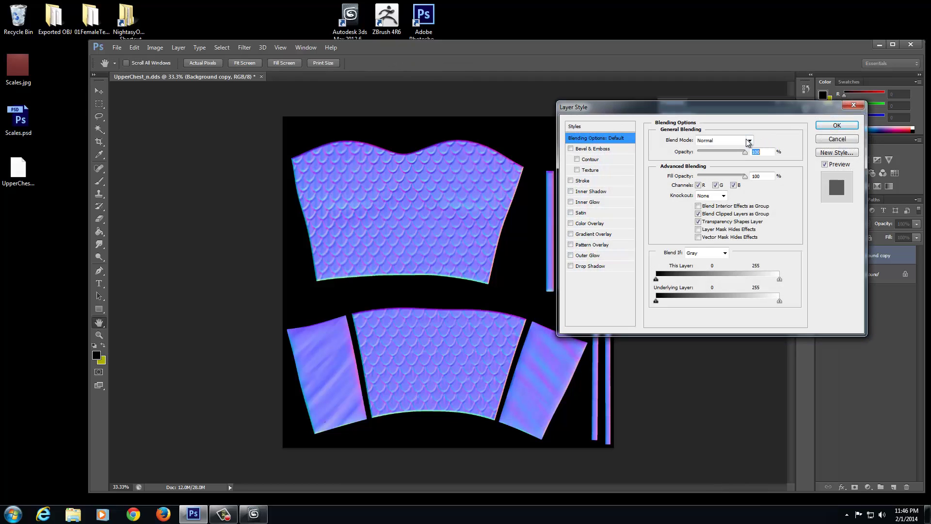
{"action": "left_click", "coordinate": [750, 141]}
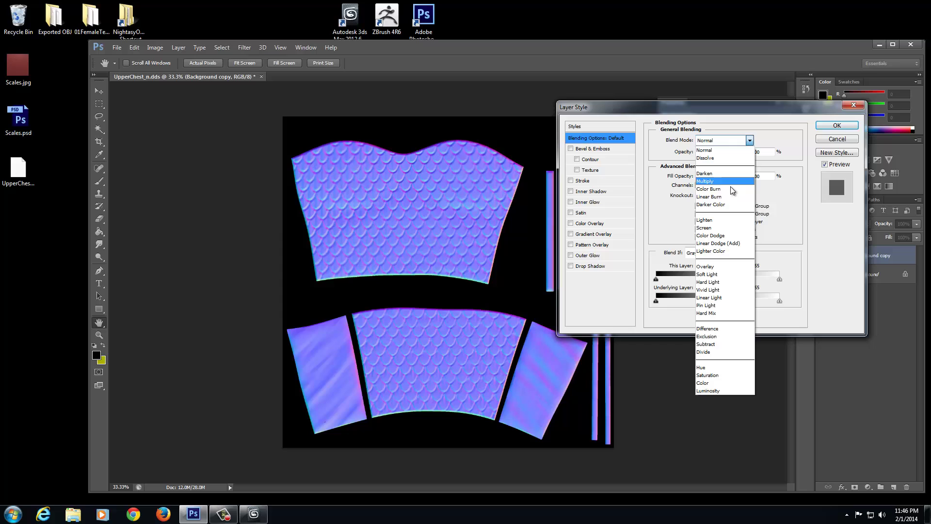
{"action": "left_click", "coordinate": [712, 269]}
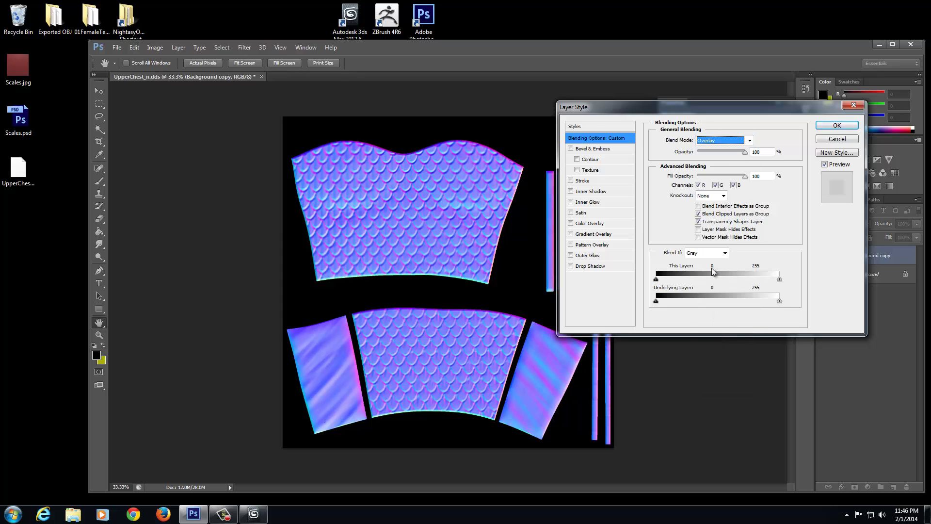
{"action": "left_click", "coordinate": [832, 127]}
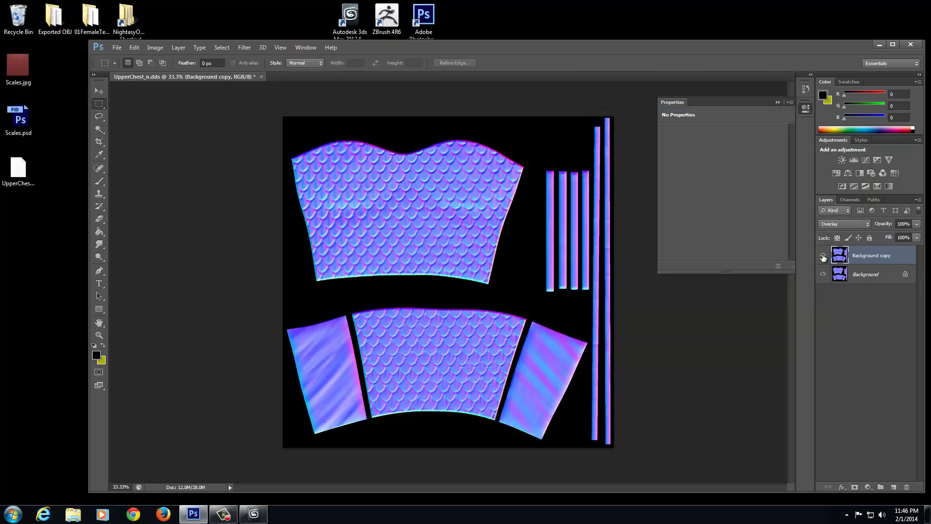
{"action": "left_click", "coordinate": [822, 256]}
{"action": "left_click", "coordinate": [823, 256]}
Save the image in D3D/DDS format on the Desktop, replacing the existing UpperChest_n.dds.
{"action": "left_click", "coordinate": [117, 48]}
{"action": "left_click", "coordinate": [127, 163]}
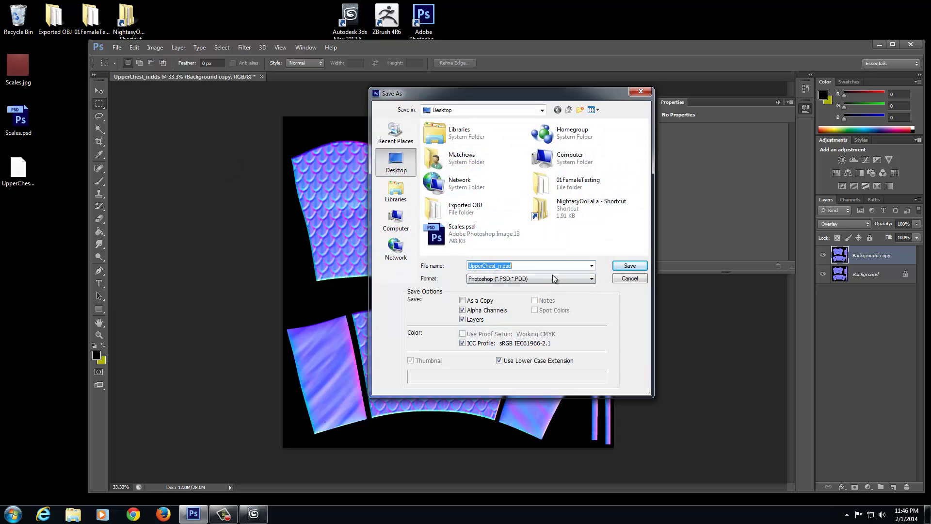
{"action": "left_click", "coordinate": [514, 279]}
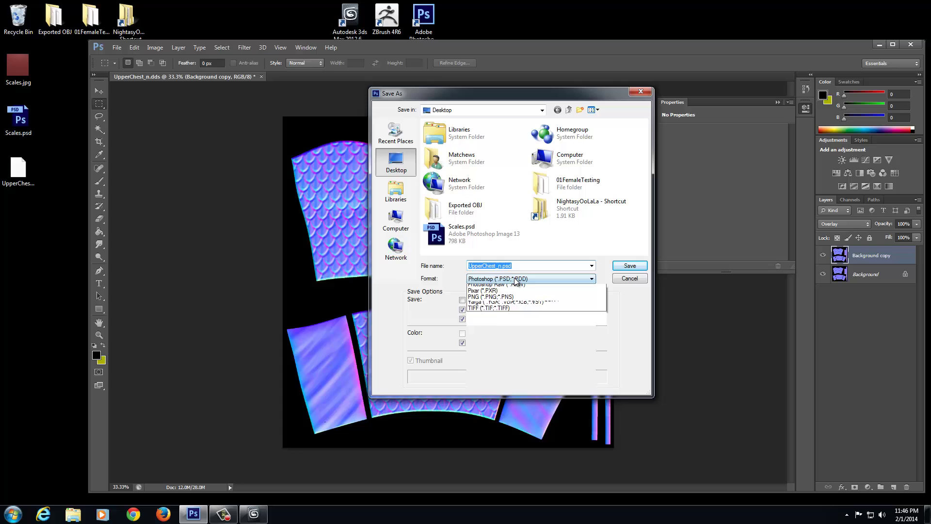
{"action": "left_click", "coordinate": [510, 294]}
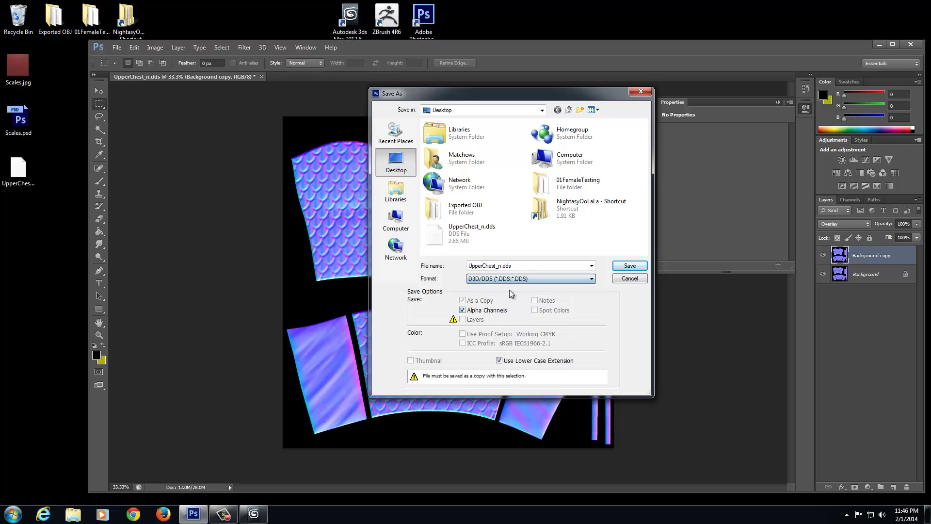
{"action": "left_click", "coordinate": [456, 238]}
{"action": "left_click", "coordinate": [625, 266]}
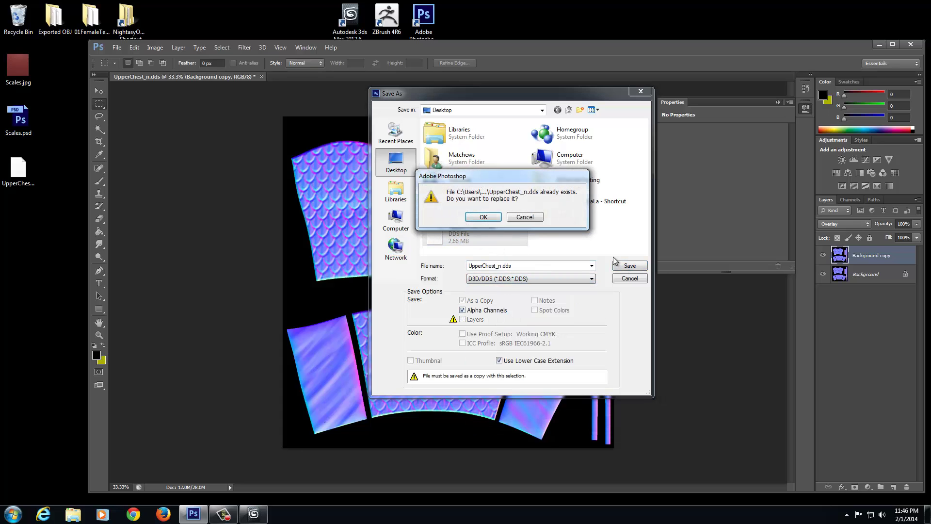
{"action": "left_click", "coordinate": [496, 217]}
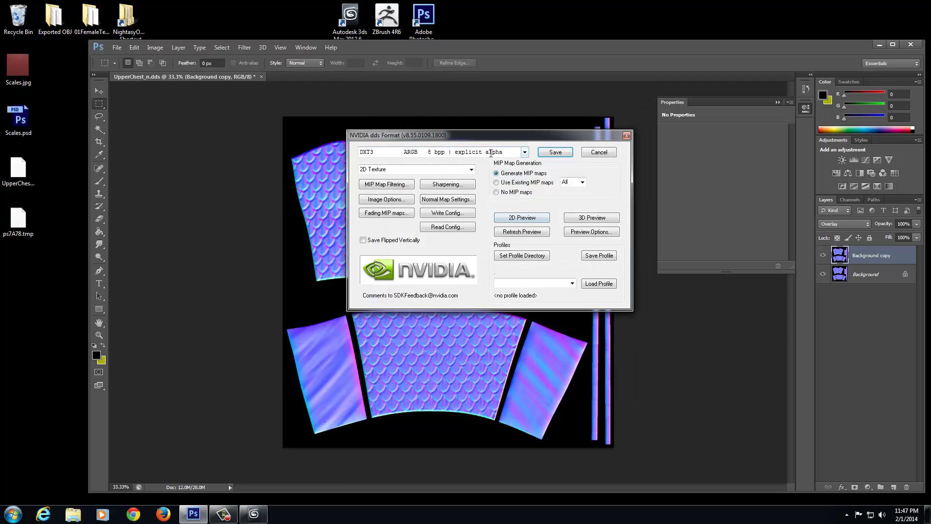
Write the DDS file as DXT1 RGB 4 bpp without alpha, accepting the loss of alpha information.
{"action": "left_click", "coordinate": [525, 151]}
{"action": "left_click", "coordinate": [480, 164]}
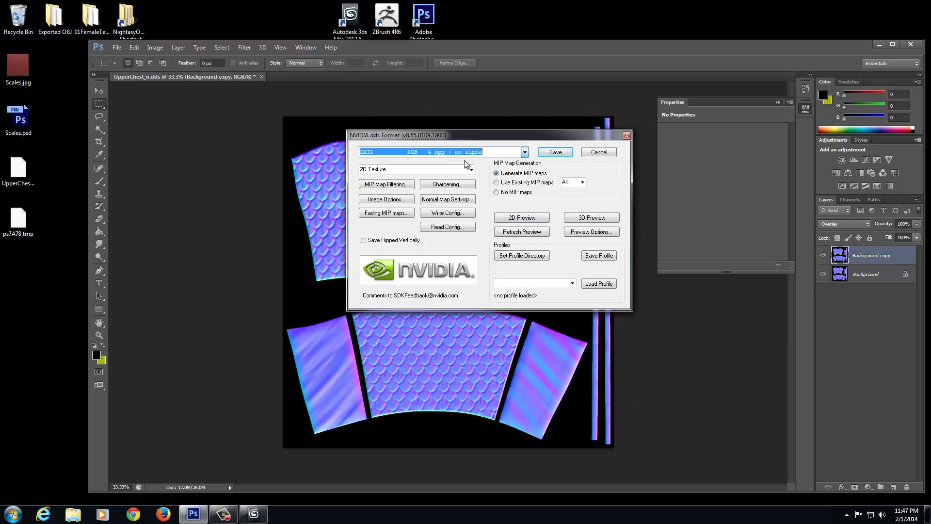
{"action": "left_click", "coordinate": [557, 153]}
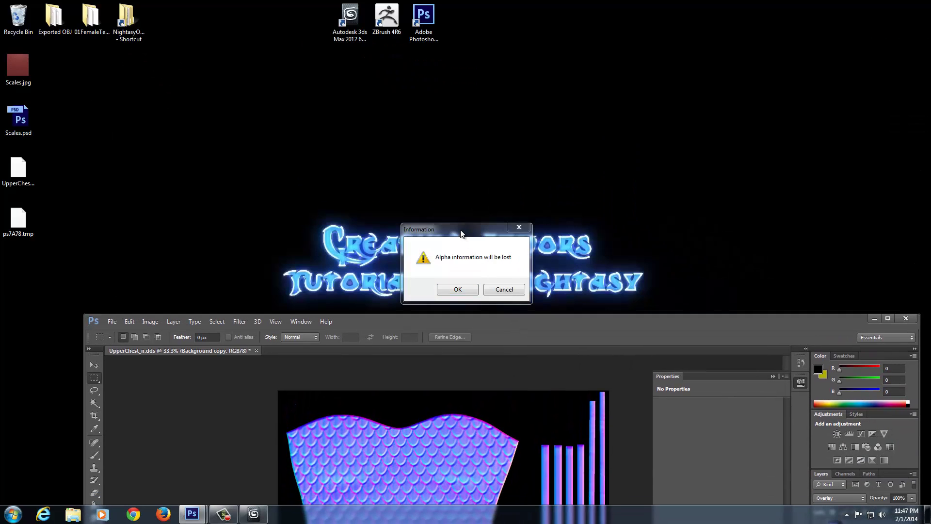
{"action": "left_click", "coordinate": [446, 148]}
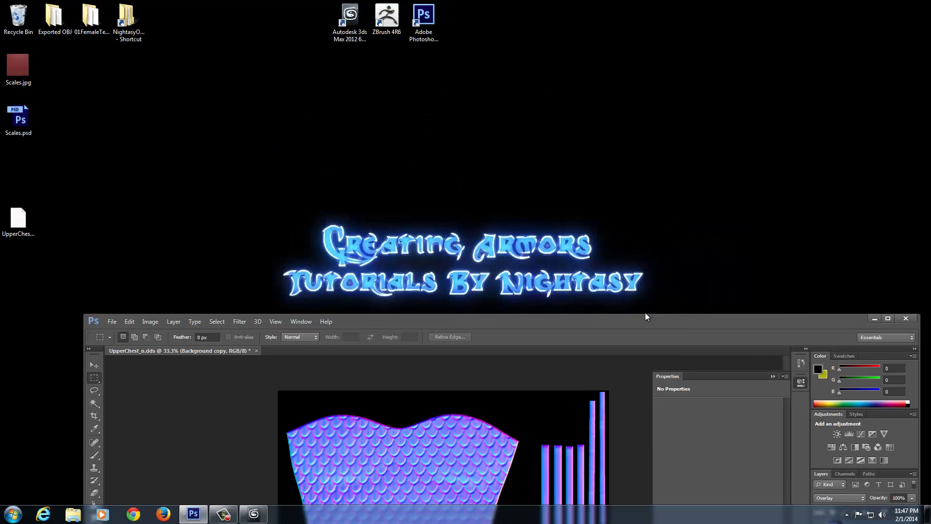
Move the Photoshop window back into view, minimize it and switch to 3ds Max.
{"action": "left_click_drag", "start_coordinate": [645, 314], "coordinate": [665, 54]}
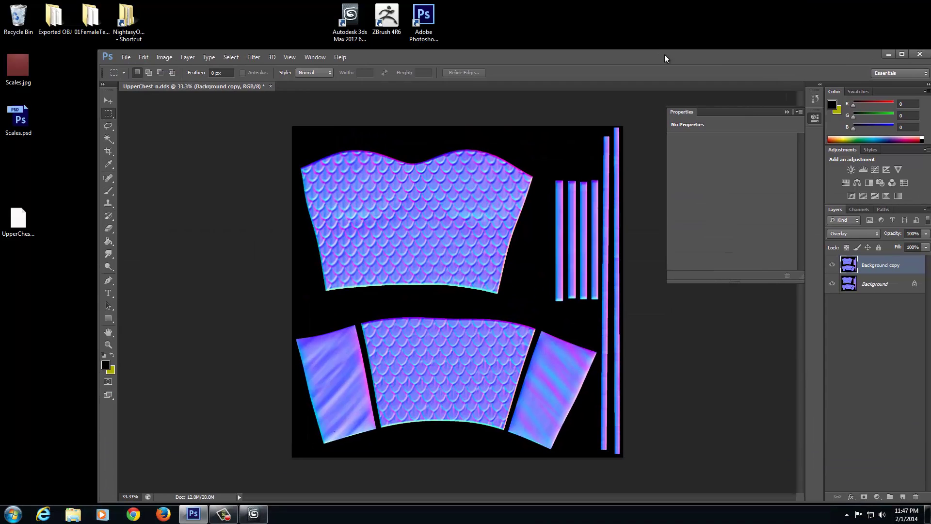
{"action": "left_click", "coordinate": [888, 53]}
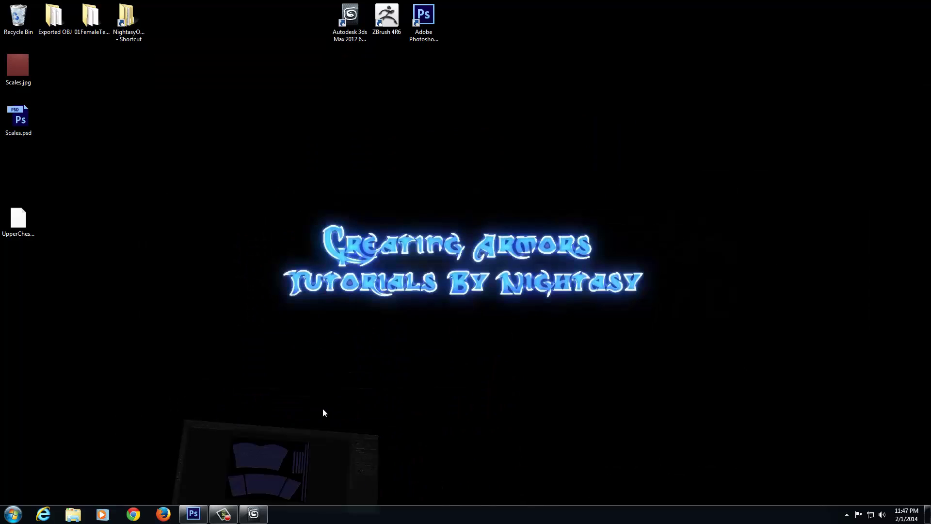
{"action": "left_click", "coordinate": [254, 513]}
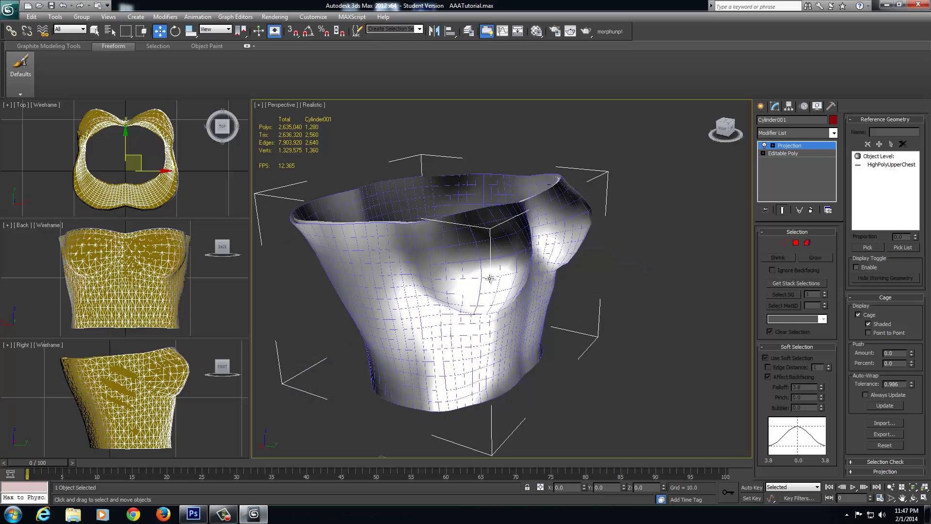
Delete the HighPolyUpperChest mesh and remove the Projection modifier from the low-poly corset.
{"action": "left_click", "coordinate": [439, 272]}
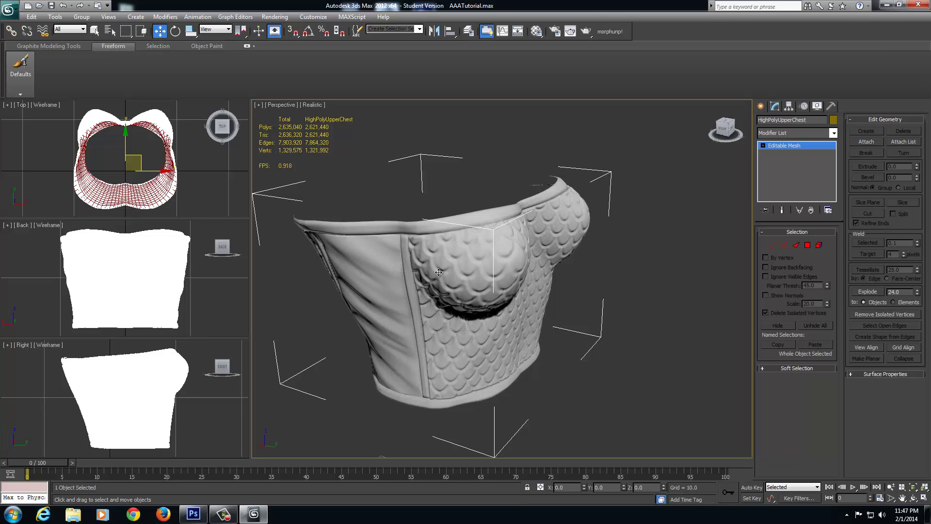
{"action": "left_click", "coordinate": [439, 273]}
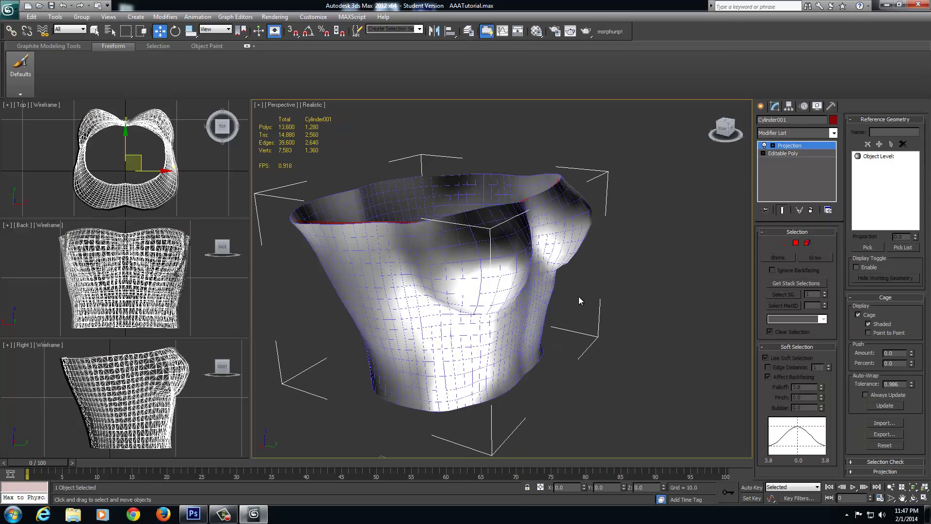
{"action": "right_click", "coordinate": [794, 150]}
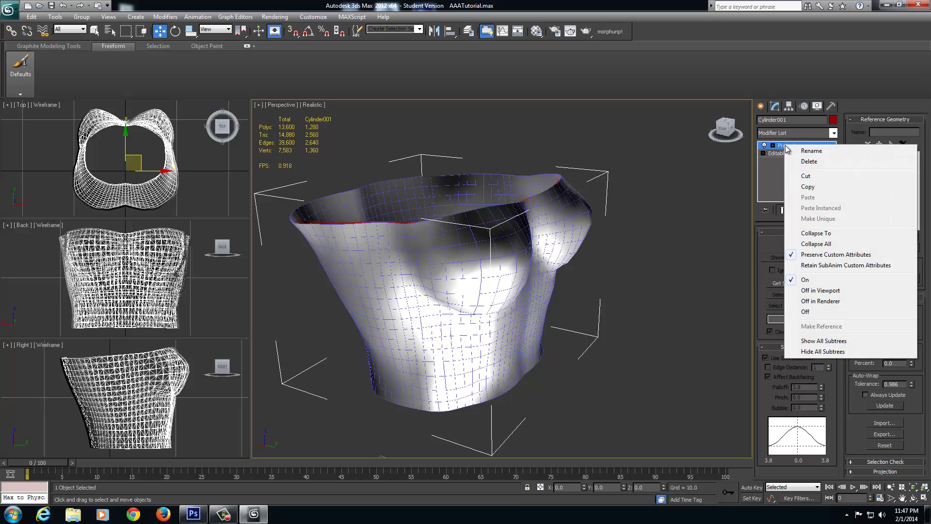
{"action": "left_click", "coordinate": [808, 161]}
Unhide the body mesh and skeleton around the low-poly corset.
{"action": "middle_click_drag", "start_coordinate": [735, 191], "coordinate": [528, 270], "text": "alt"}
{"action": "scroll", "coordinate": [521, 328], "scroll_direction": "down", "scroll_amount": 5}
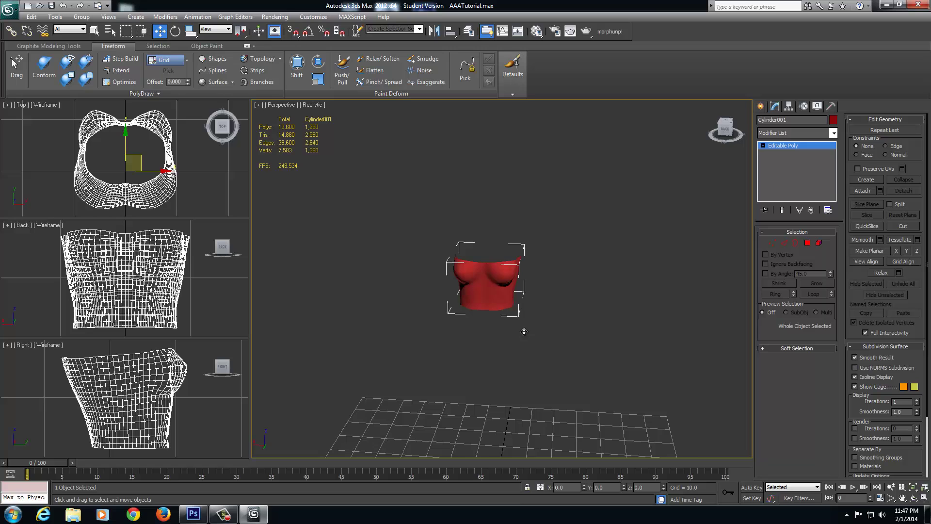
{"action": "right_click", "coordinate": [511, 326]}
{"action": "left_click", "coordinate": [527, 280]}
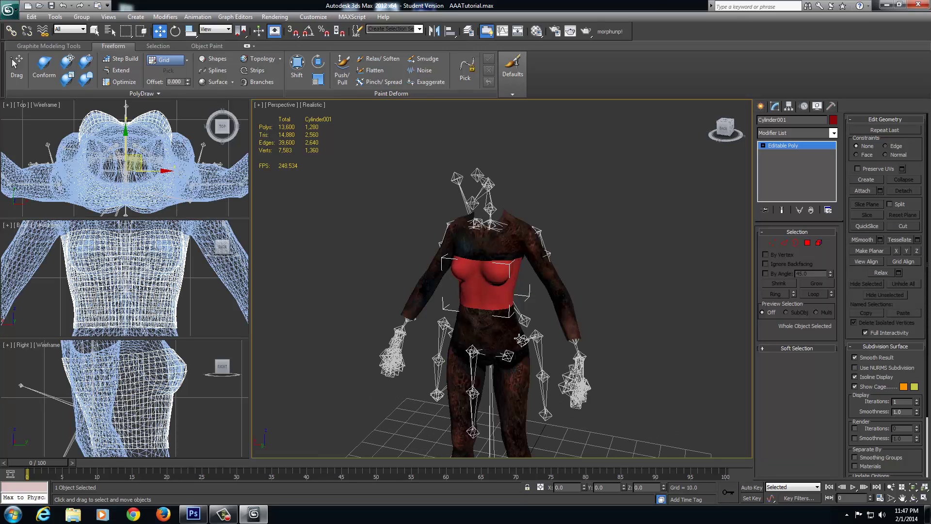
{"action": "middle_click_drag", "start_coordinate": [514, 295], "coordinate": [513, 279]}
{"action": "scroll", "coordinate": [484, 286], "scroll_direction": "up", "scroll_amount": 3}
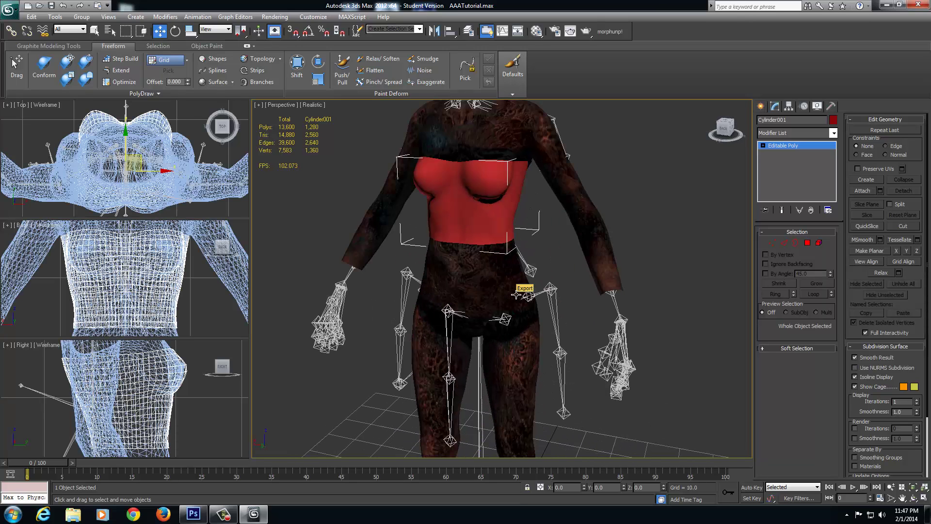
Convert the low-poly corset to an Editable Mesh.
{"action": "right_click", "coordinate": [466, 191]}
{"action": "mouse_move", "coordinate": [491, 278]}
{"action": "left_click", "coordinate": [574, 278]}
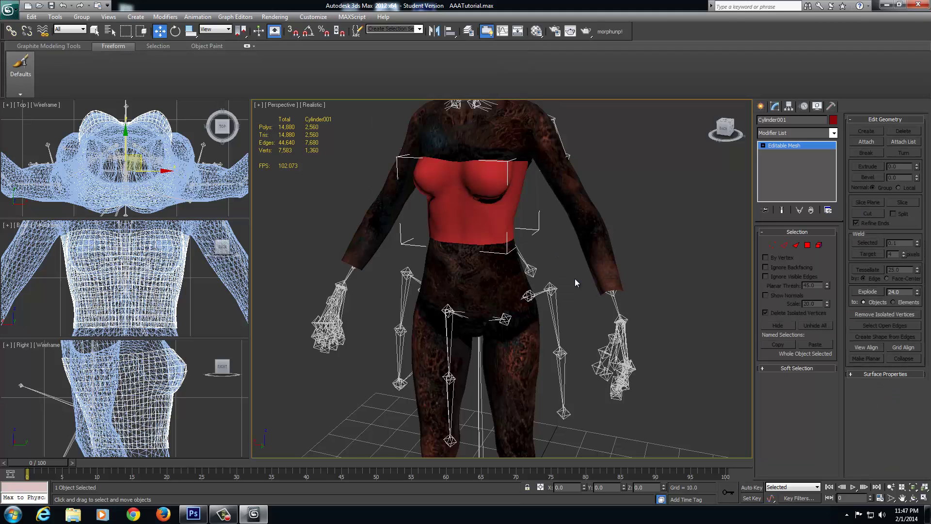
{"action": "middle_click_drag", "start_coordinate": [575, 279], "coordinate": [505, 273], "text": "alt"}
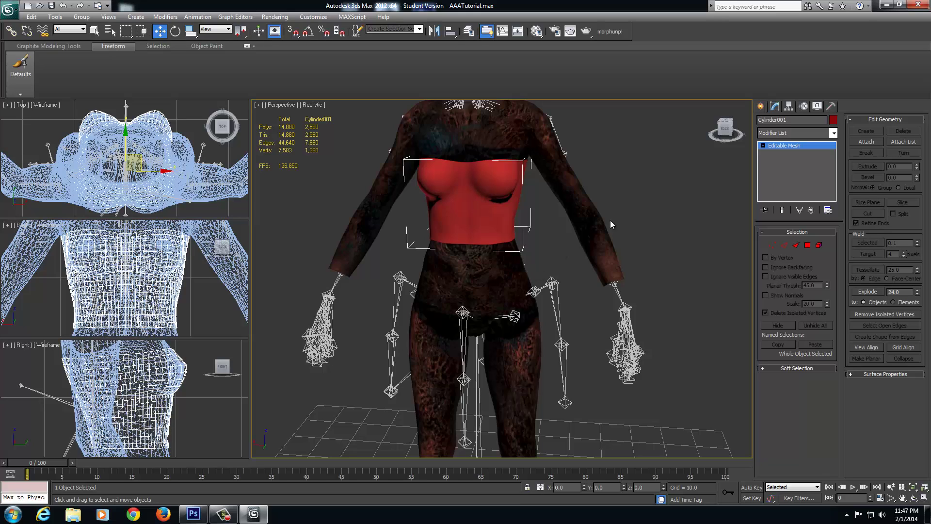
Add a Skin Wrap modifier to the low-poly corset.
{"action": "left_click", "coordinate": [834, 133]}
{"action": "scroll", "coordinate": [777, 348], "scroll_direction": "down", "scroll_amount": 1}
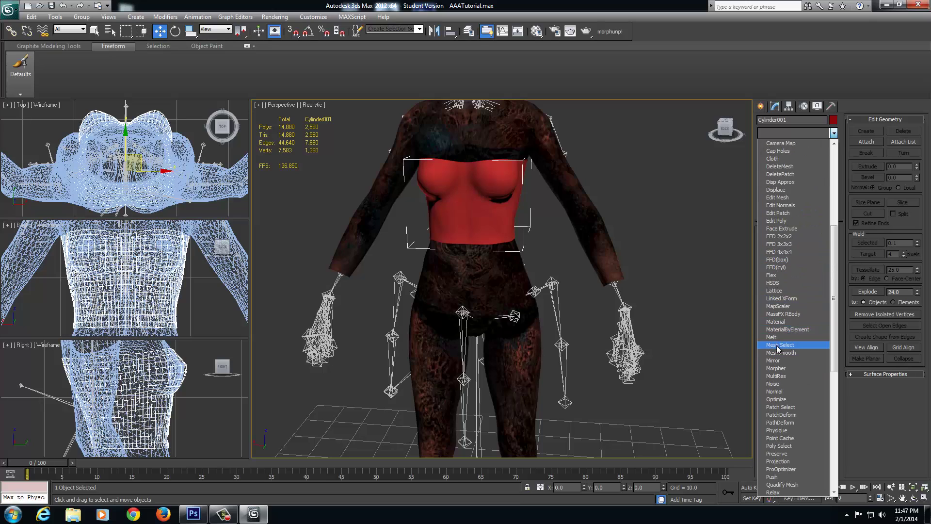
{"action": "scroll", "coordinate": [784, 427], "scroll_direction": "down", "scroll_amount": 3}
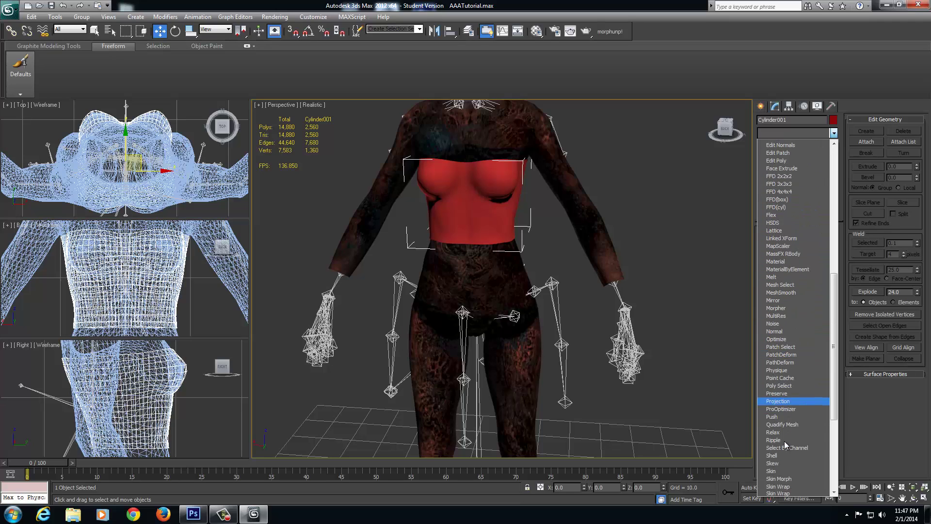
{"action": "scroll", "coordinate": [784, 441], "scroll_direction": "down", "scroll_amount": 2}
{"action": "left_click", "coordinate": [784, 440]}
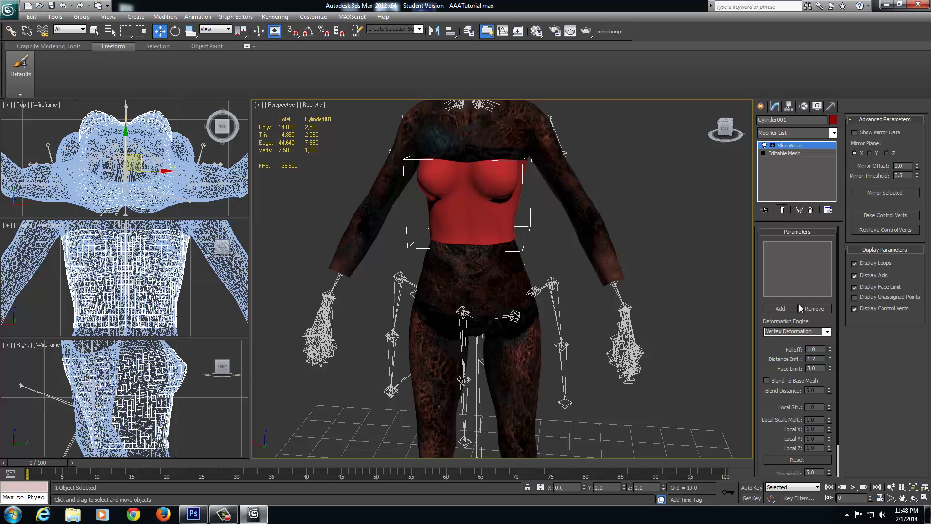
Configure Skin Wrap for Face Deformation with a 0.001 falloff, blending to the base mesh and weighting all points.
{"action": "left_click", "coordinate": [824, 333]}
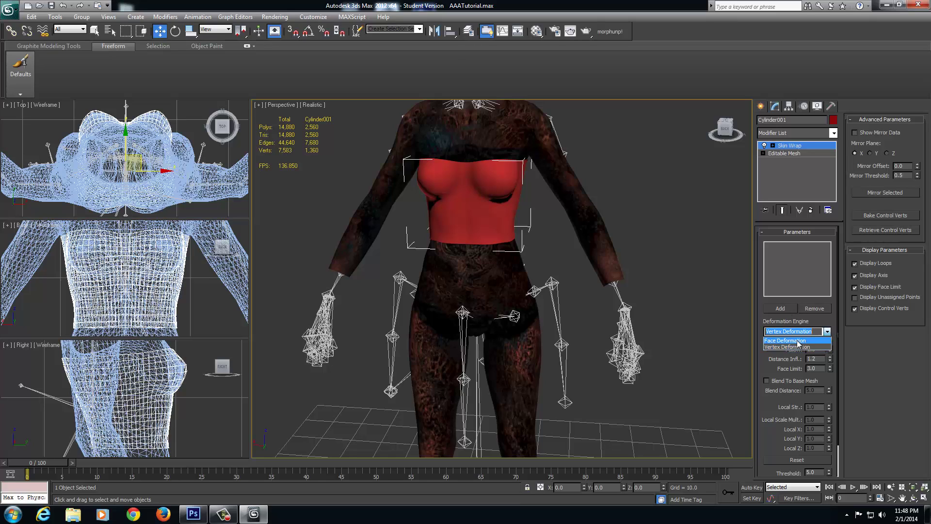
{"action": "left_click", "coordinate": [798, 346]}
{"action": "scroll", "coordinate": [772, 339], "scroll_direction": "down", "scroll_amount": 2}
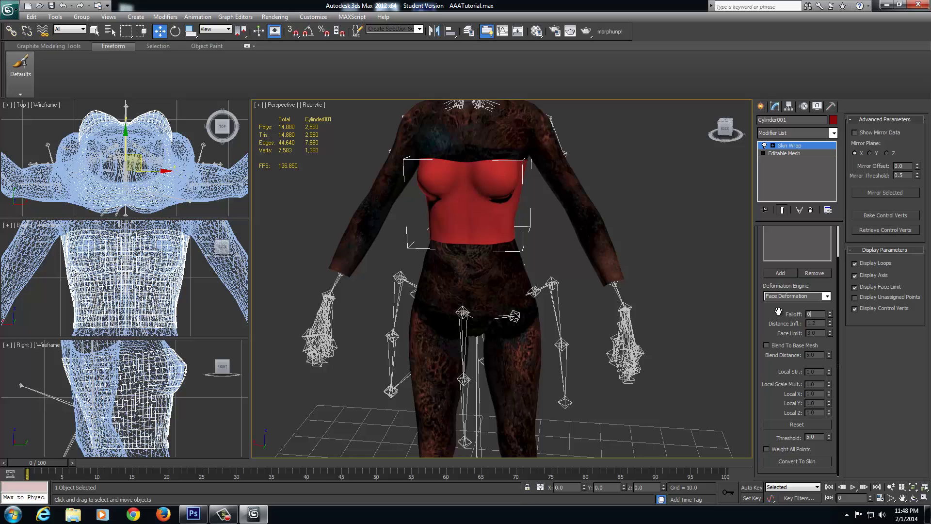
{"action": "type", "text": "1"}
{"action": "left_click", "coordinate": [780, 345]}
{"action": "key", "text": "Return"}
{"action": "left_click", "coordinate": [777, 449]}
Add the body mesh as the Skin Wrap source and try to convert the wrap to Skin.
{"action": "left_click", "coordinate": [779, 273]}
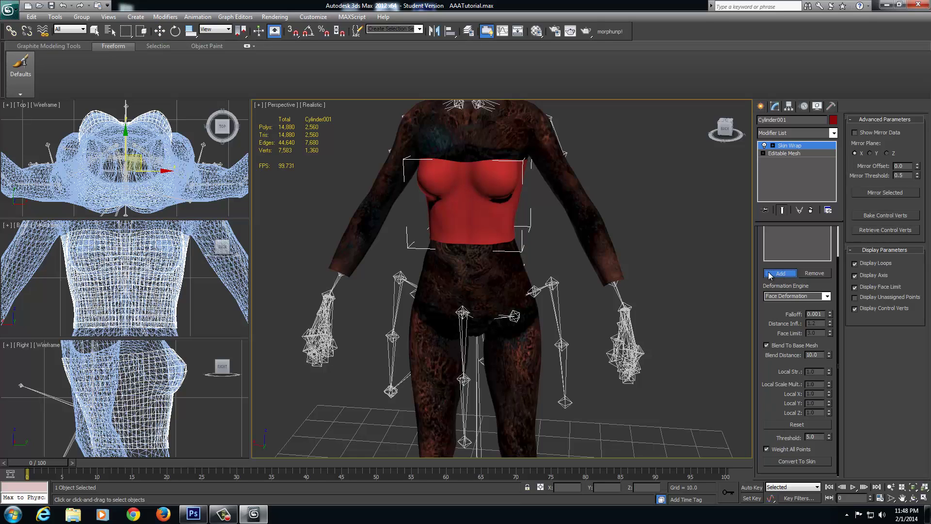
{"action": "left_click", "coordinate": [593, 226]}
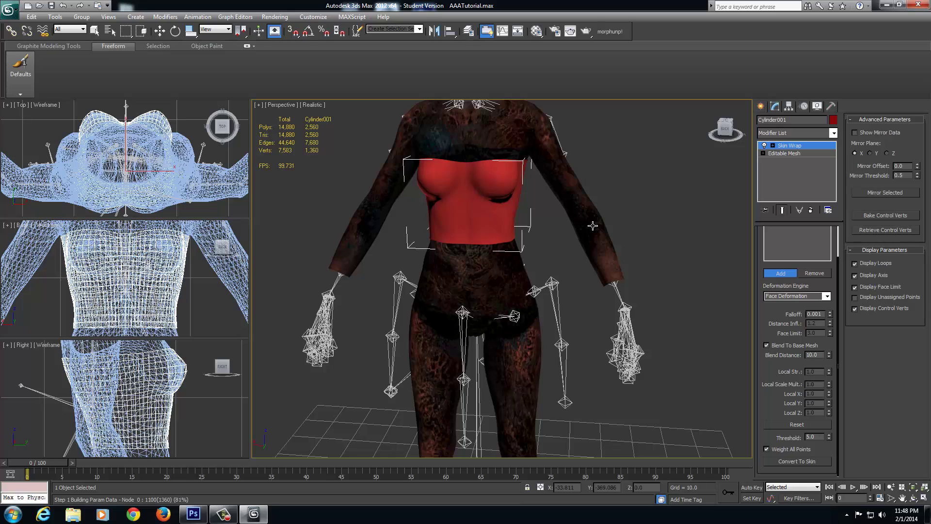
{"action": "right_click", "coordinate": [680, 252]}
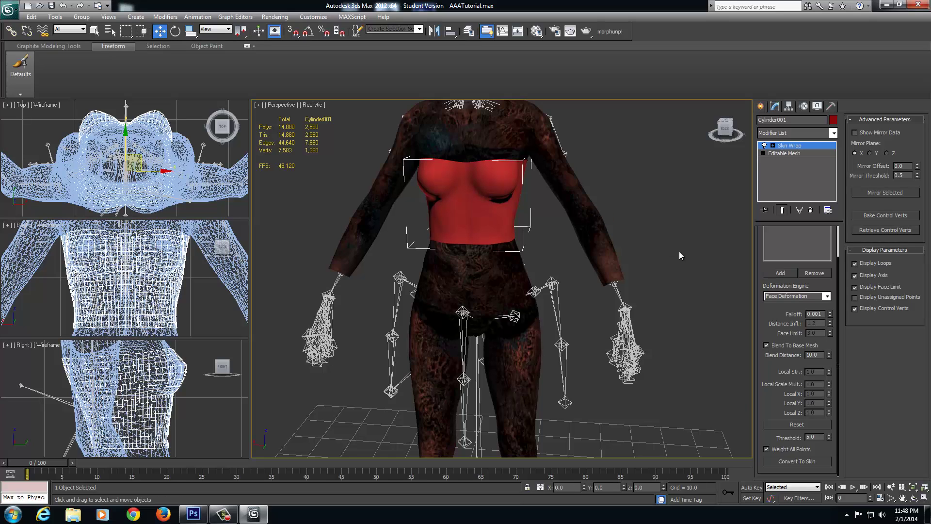
{"action": "left_click", "coordinate": [777, 460]}
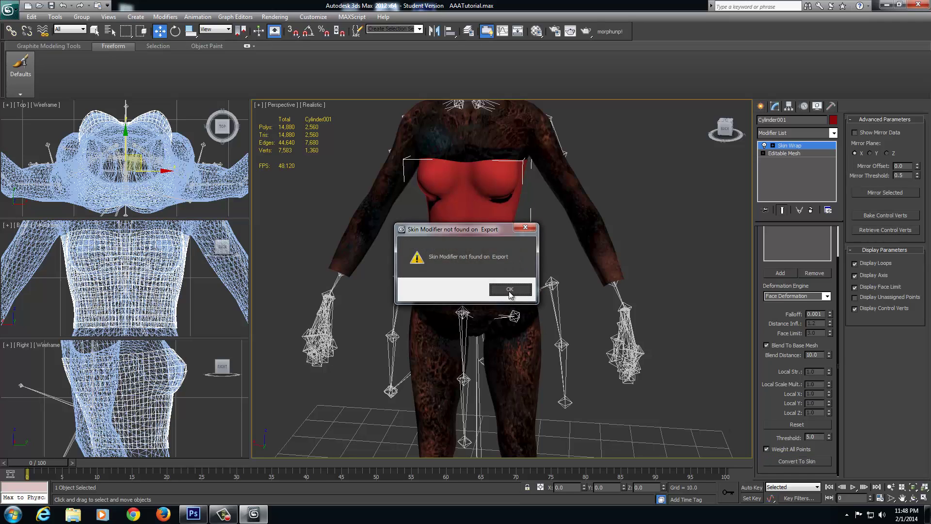
{"action": "left_click", "coordinate": [509, 290]}
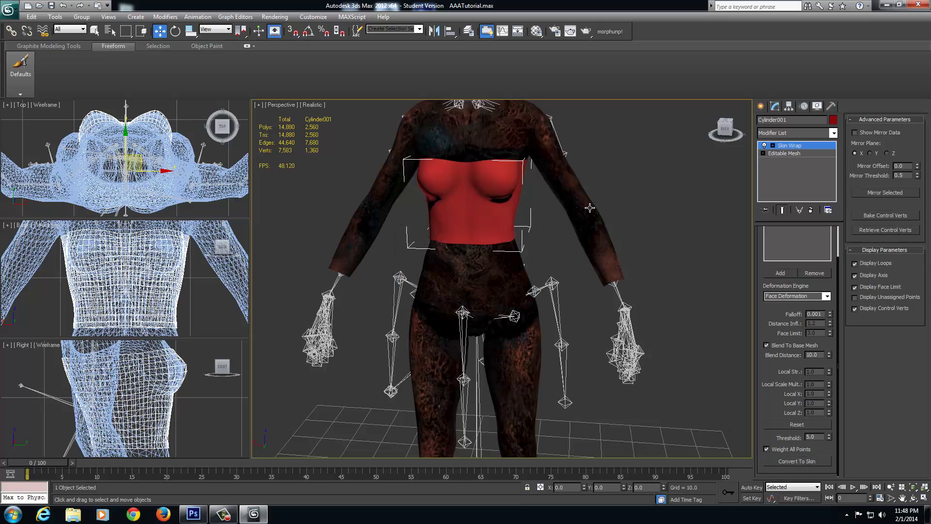
Remove the Skin Wrap modifier from the corset and delete the unskinned body mesh.
{"action": "left_click", "coordinate": [589, 207]}
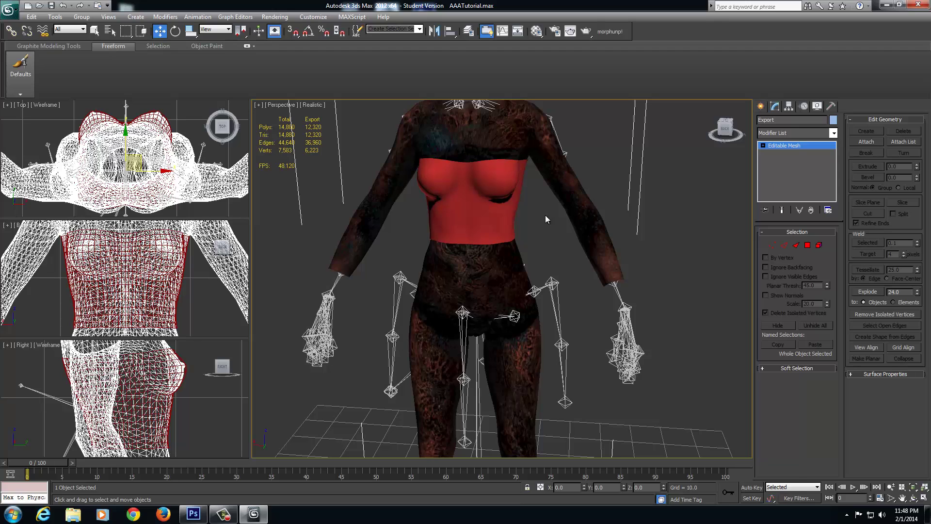
{"action": "left_click", "coordinate": [482, 205]}
{"action": "right_click", "coordinate": [791, 152]}
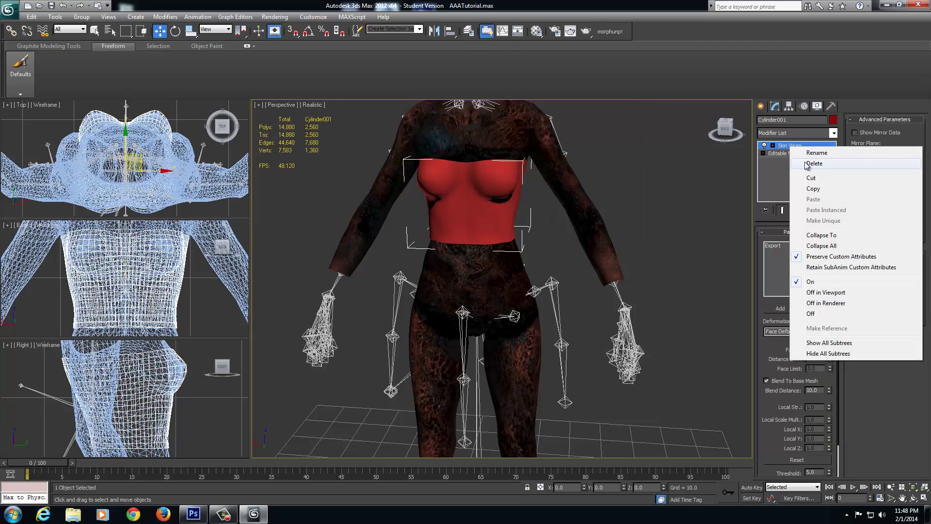
{"action": "left_click", "coordinate": [554, 205]}
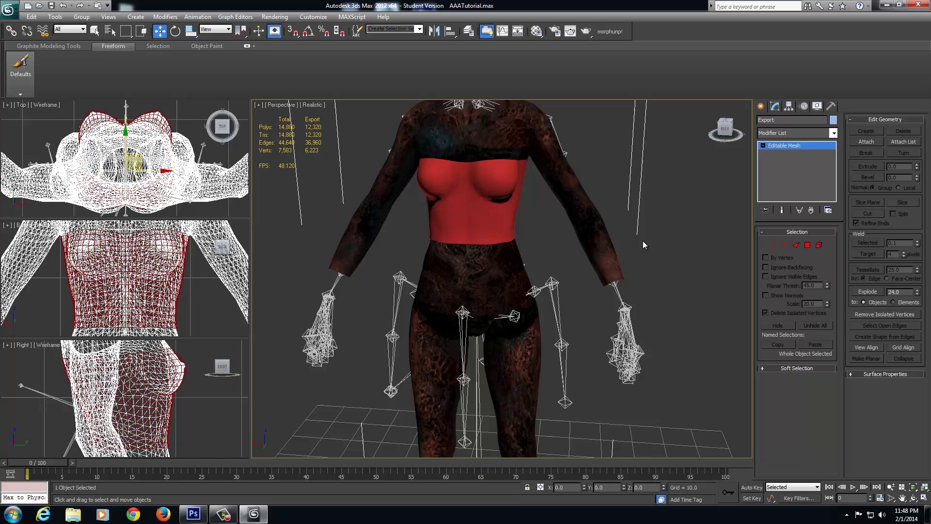
{"action": "key", "text": "Delete"}
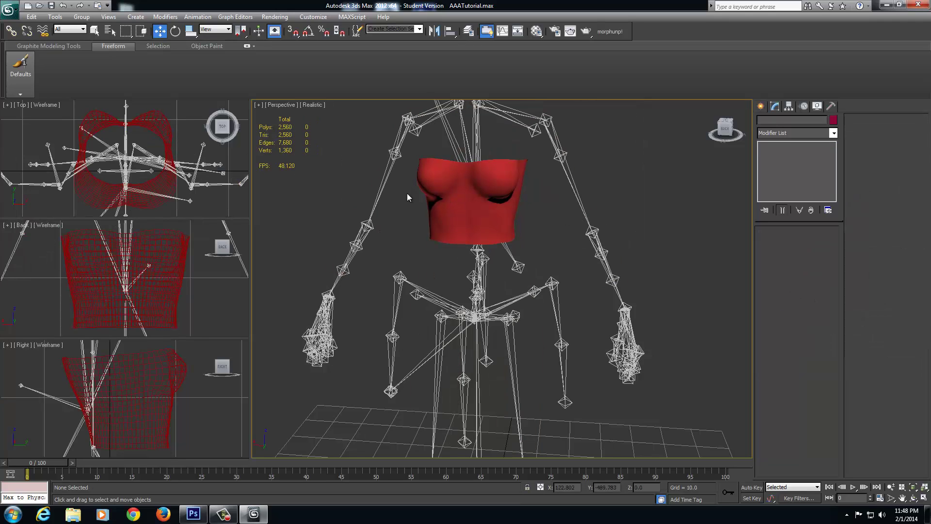
Import customfemalebody_1.nif from the CustomBodyArmors folder with its skeleton and Skin modifier, and select the imported body.
{"action": "left_click", "coordinate": [10, 9]}
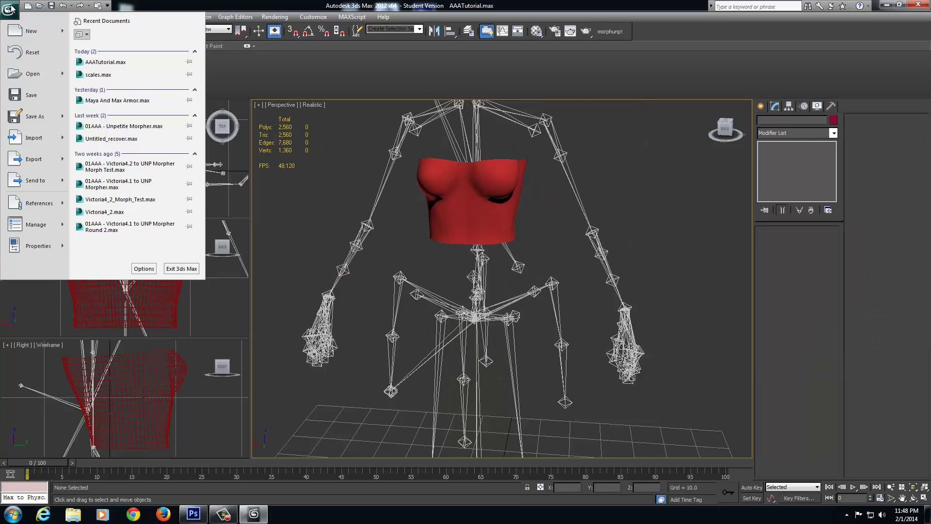
{"action": "left_click", "coordinate": [38, 138]}
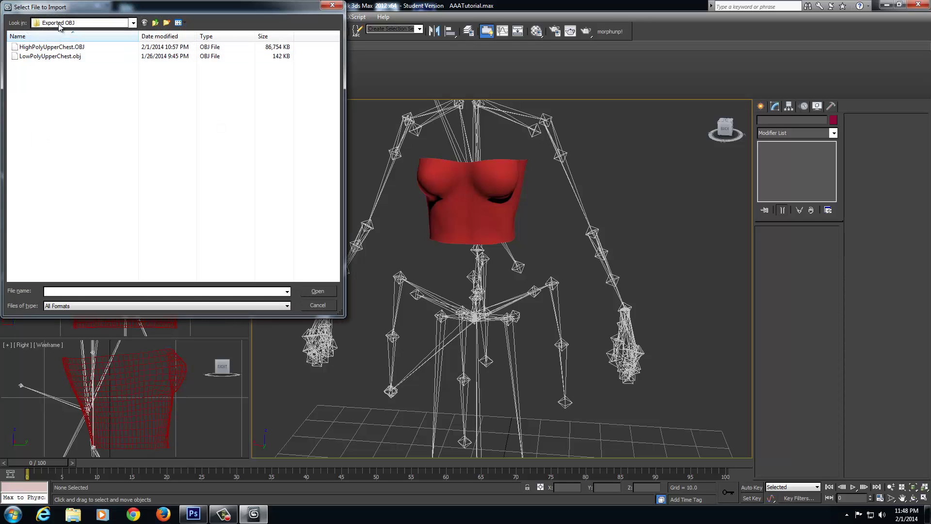
{"action": "left_click", "coordinate": [83, 23]}
{"action": "left_click", "coordinate": [59, 42]}
{"action": "double_click", "coordinate": [146, 102]}
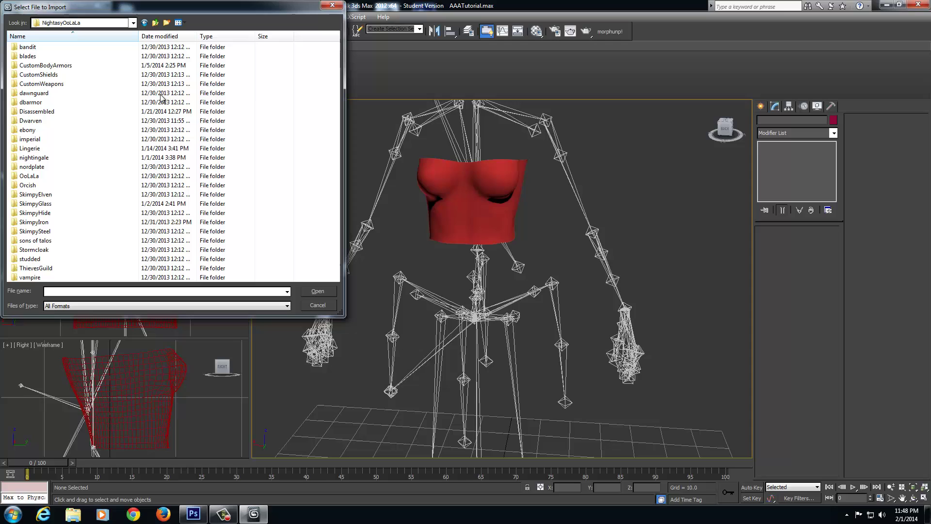
{"action": "double_click", "coordinate": [43, 65]}
{"action": "scroll", "coordinate": [92, 208], "scroll_direction": "down", "scroll_amount": 1}
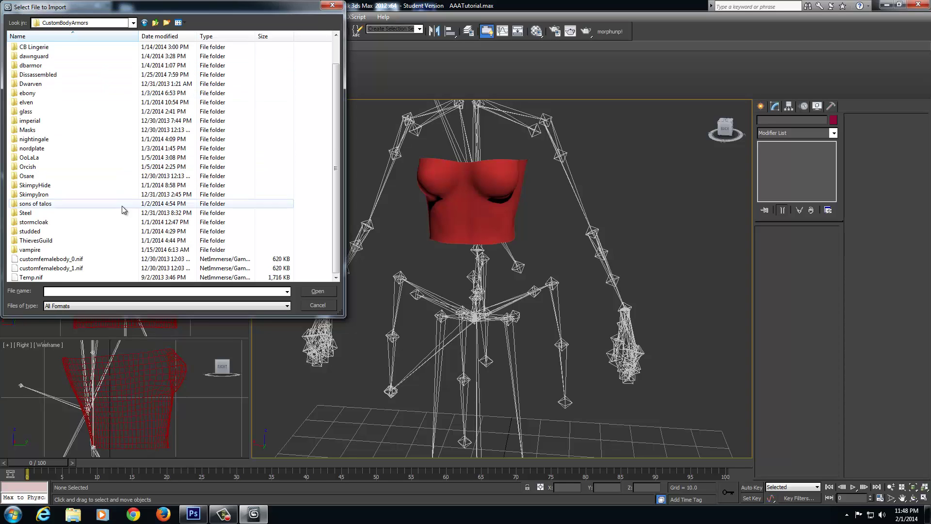
{"action": "left_click", "coordinate": [51, 268]}
{"action": "left_click", "coordinate": [317, 292]}
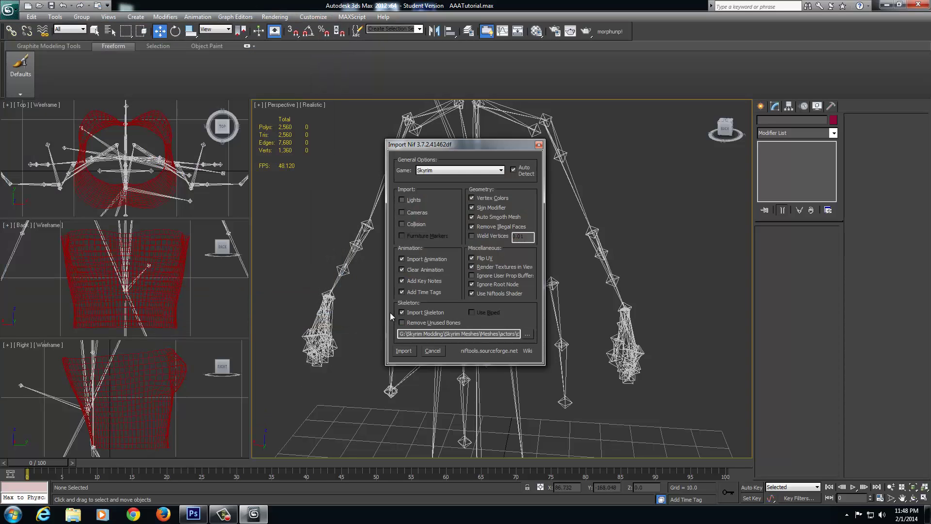
{"action": "left_click", "coordinate": [409, 351]}
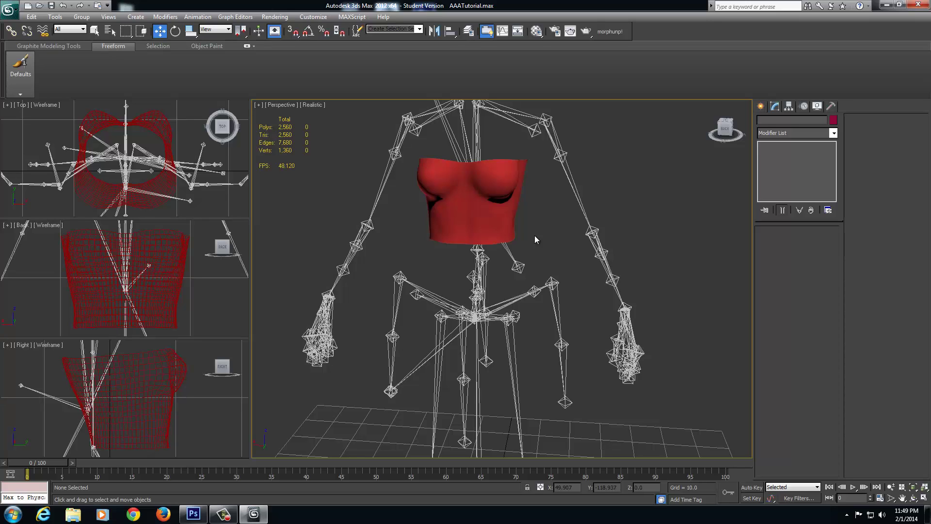
{"action": "left_click", "coordinate": [519, 225]}
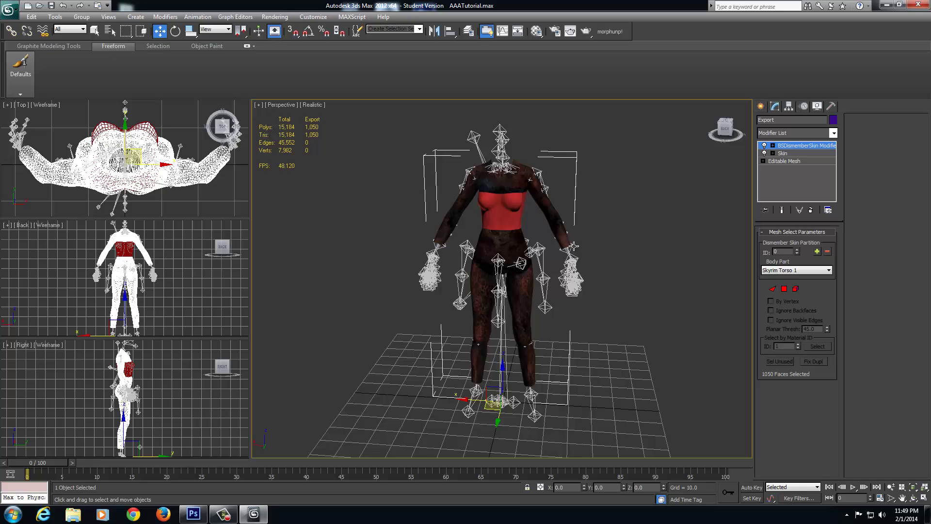
Select the corset and add a new Skin Wrap modifier to it.
{"action": "scroll", "coordinate": [573, 246], "scroll_direction": "up", "scroll_amount": 5}
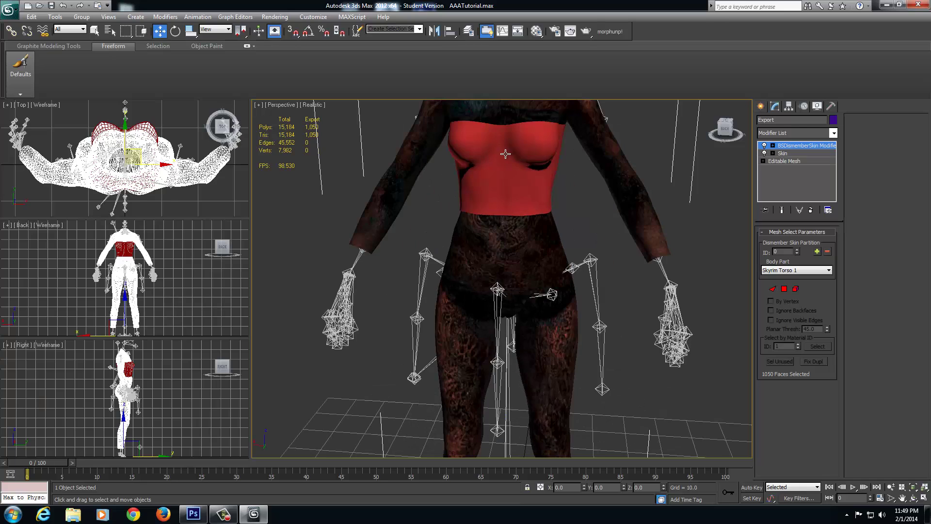
{"action": "left_click", "coordinate": [533, 227]}
{"action": "scroll", "coordinate": [543, 274], "scroll_direction": "down", "scroll_amount": 2}
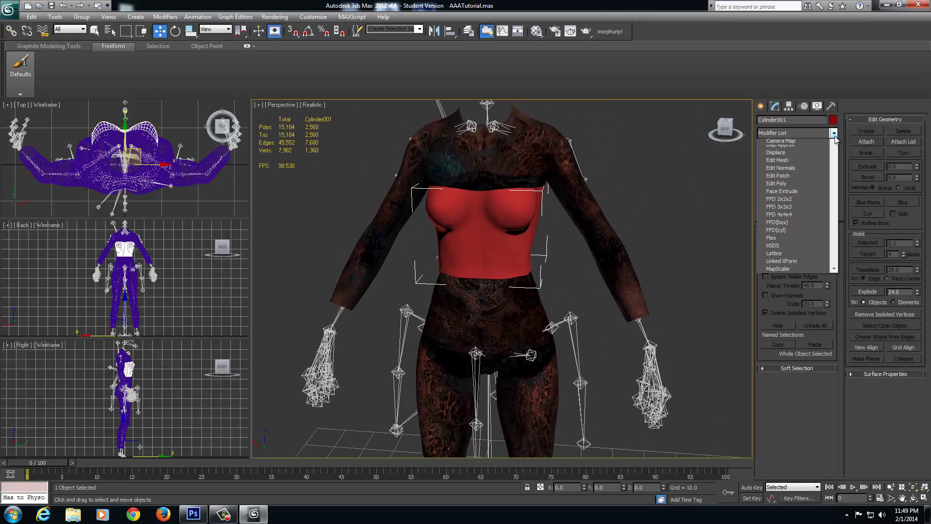
{"action": "left_click", "coordinate": [833, 133]}
{"action": "scroll", "coordinate": [798, 407], "scroll_direction": "down", "scroll_amount": 5}
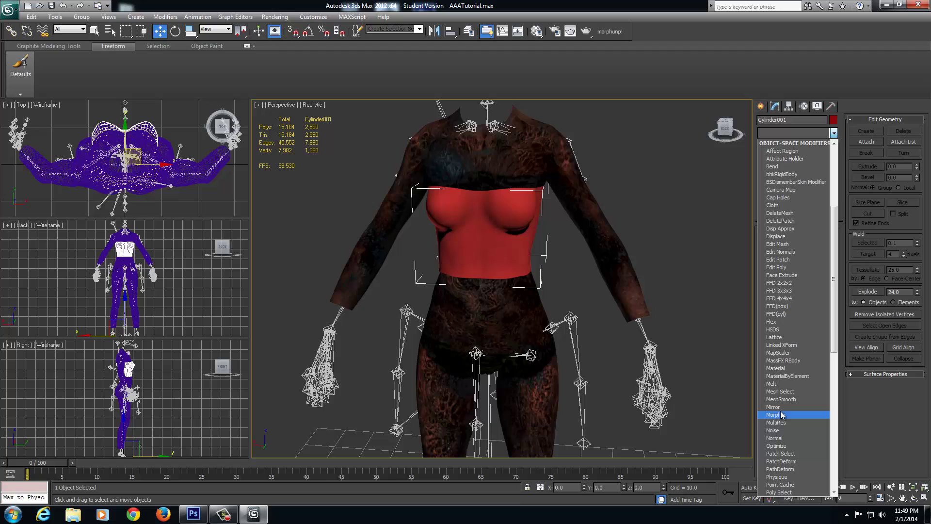
{"action": "scroll", "coordinate": [786, 451], "scroll_direction": "down", "scroll_amount": 4}
{"action": "scroll", "coordinate": [784, 448], "scroll_direction": "down", "scroll_amount": 5}
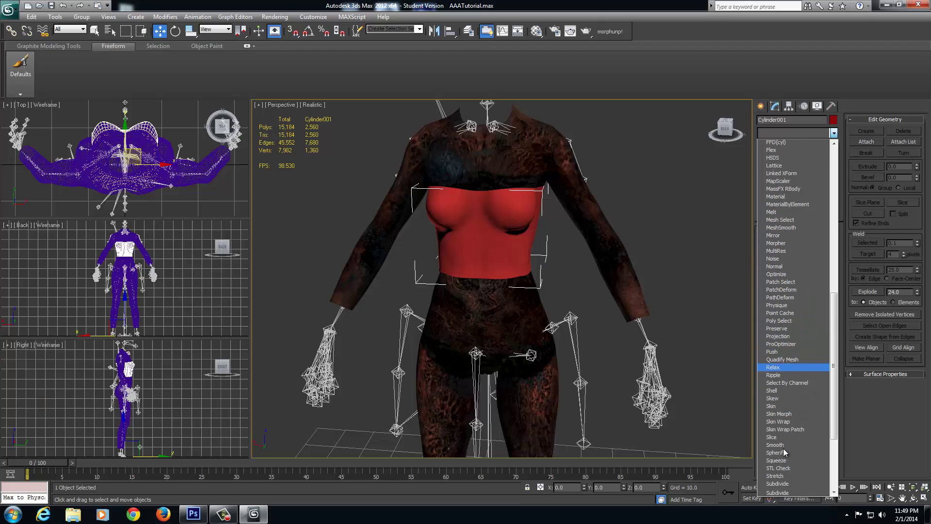
{"action": "left_click", "coordinate": [778, 386]}
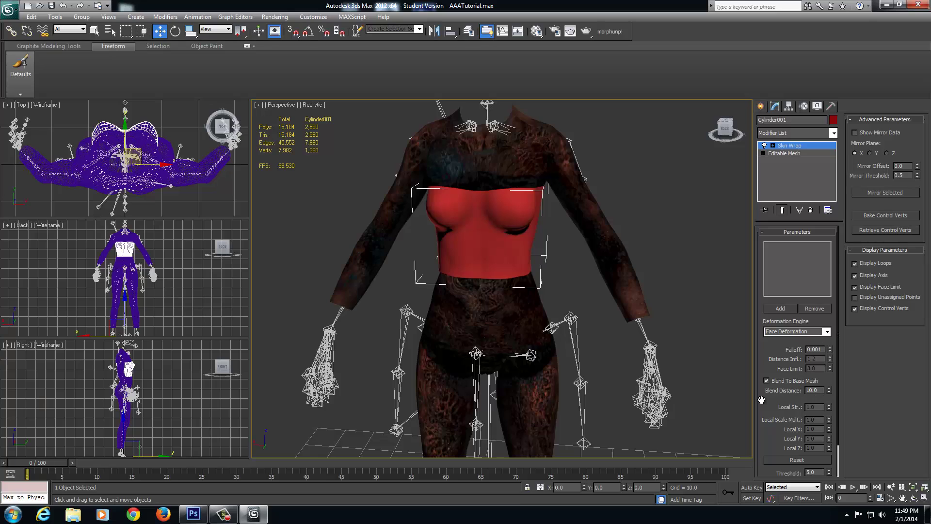
Add the imported body as the Skin Wrap source, convert the wrap to Skin and remove the Skin Wrap modifier.
{"action": "left_click_drag", "start_coordinate": [760, 369], "coordinate": [759, 334]}
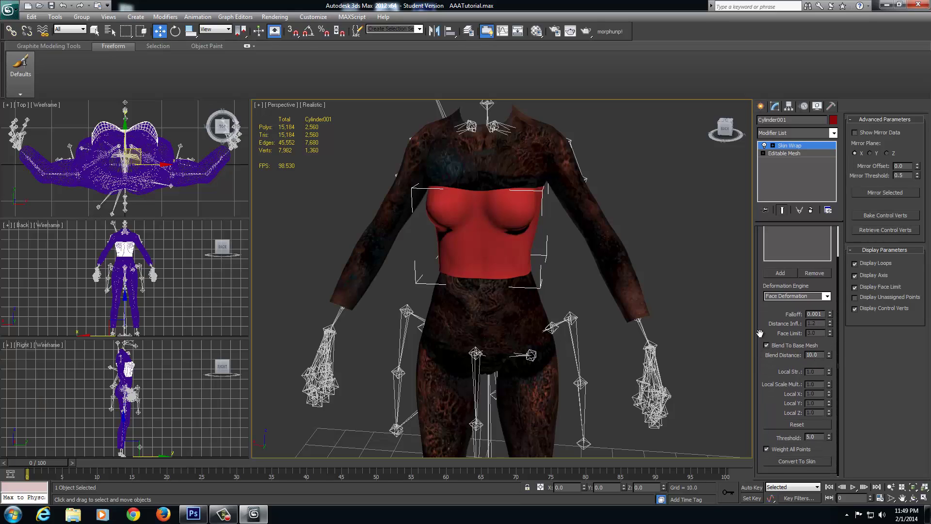
{"action": "left_click", "coordinate": [780, 273]}
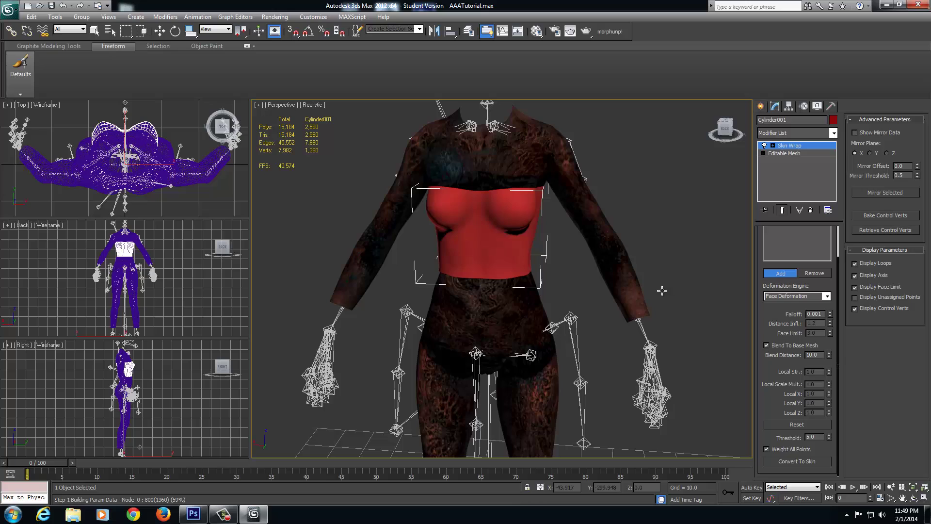
{"action": "right_click", "coordinate": [662, 290]}
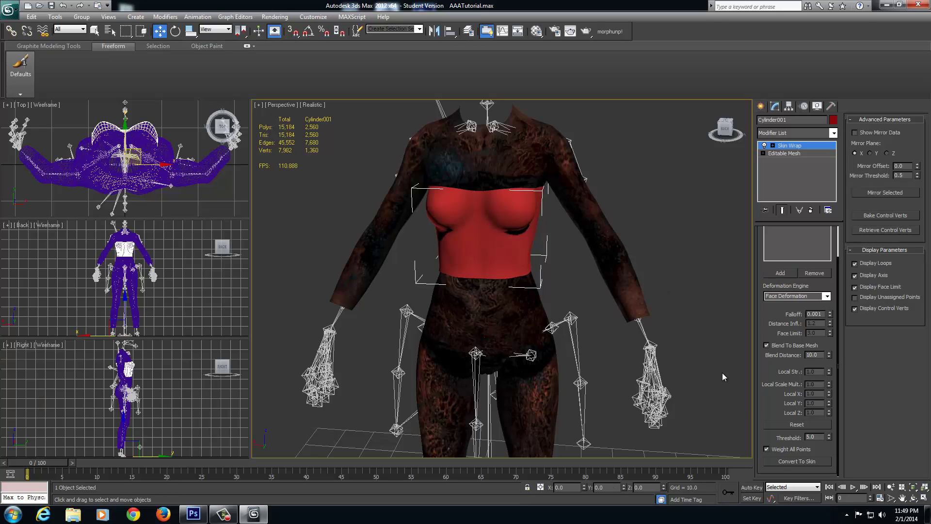
{"action": "left_click", "coordinate": [782, 461]}
{"action": "right_click", "coordinate": [785, 154]}
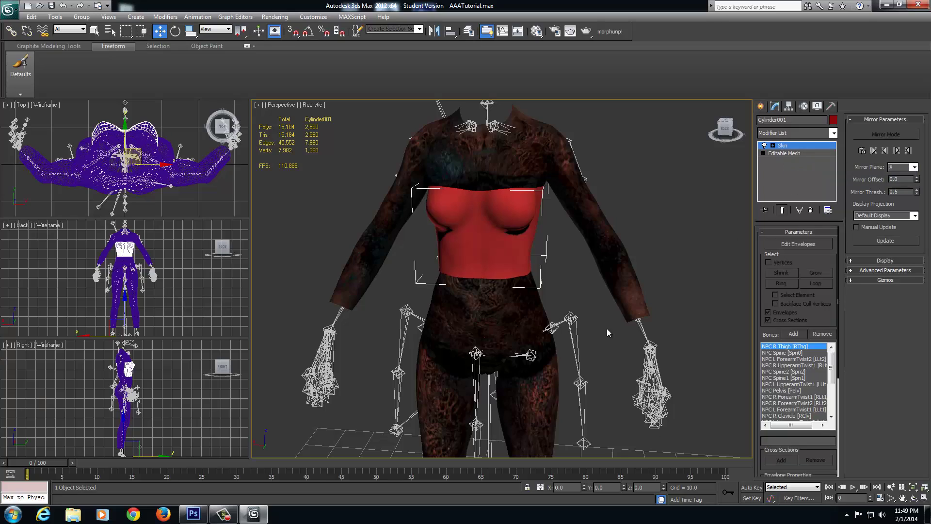
{"action": "middle_click_drag", "start_coordinate": [659, 227], "coordinate": [576, 286], "text": "alt"}
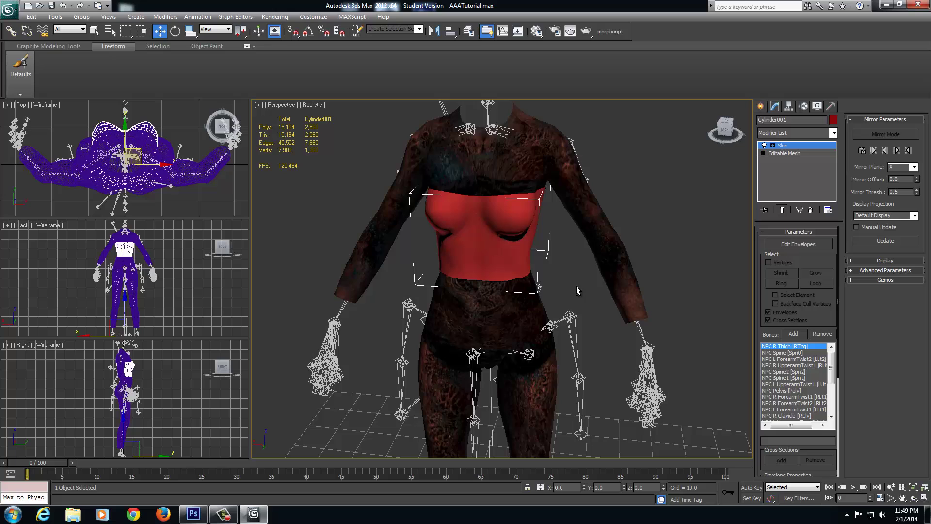
Import UpperChest1_0.nif from the Dissassembled folder with Skyrim settings, its Skin modifier on and skeleton import off.
{"action": "left_click", "coordinate": [9, 9]}
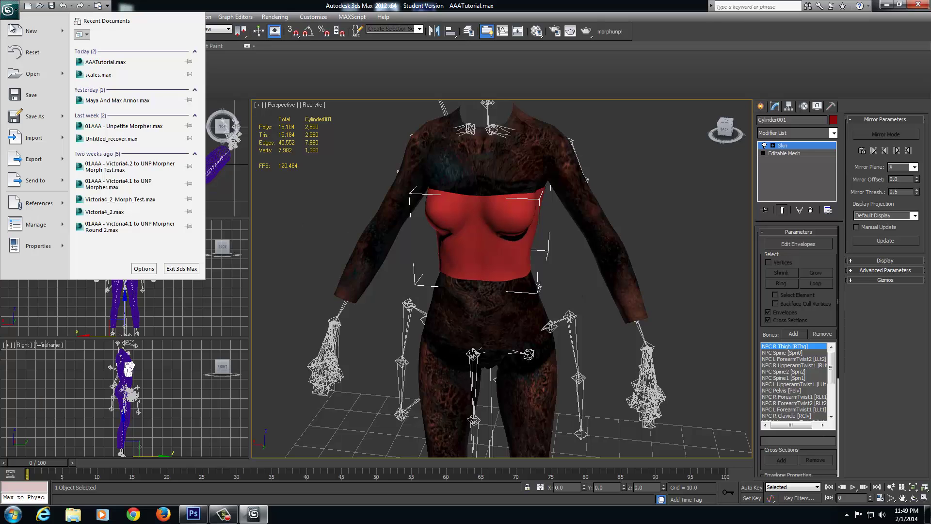
{"action": "left_click", "coordinate": [39, 137]}
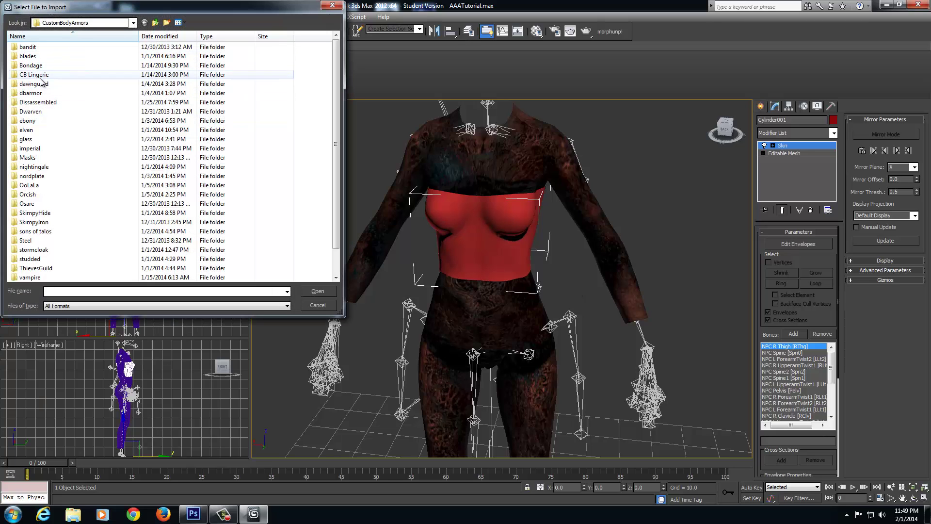
{"action": "double_click", "coordinate": [40, 105]}
{"action": "scroll", "coordinate": [65, 208], "scroll_direction": "down", "scroll_amount": 9}
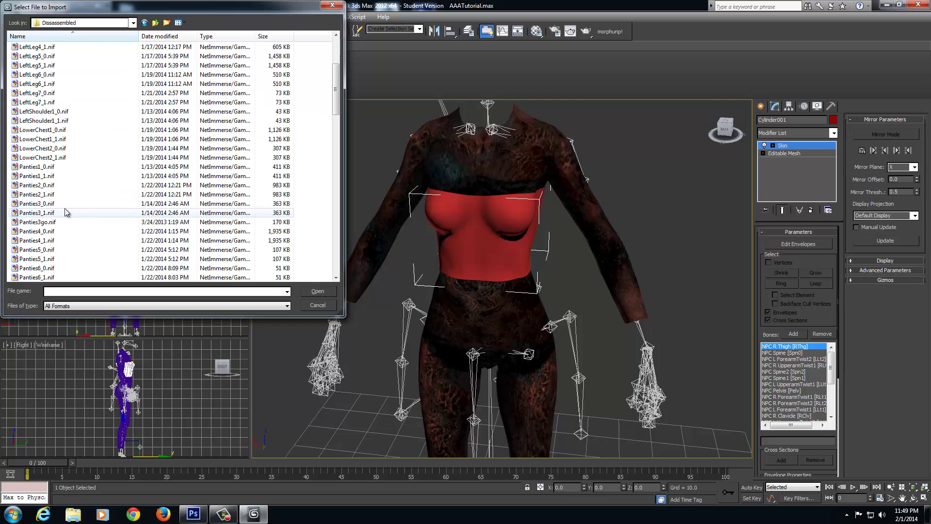
{"action": "scroll", "coordinate": [73, 220], "scroll_direction": "down", "scroll_amount": 18}
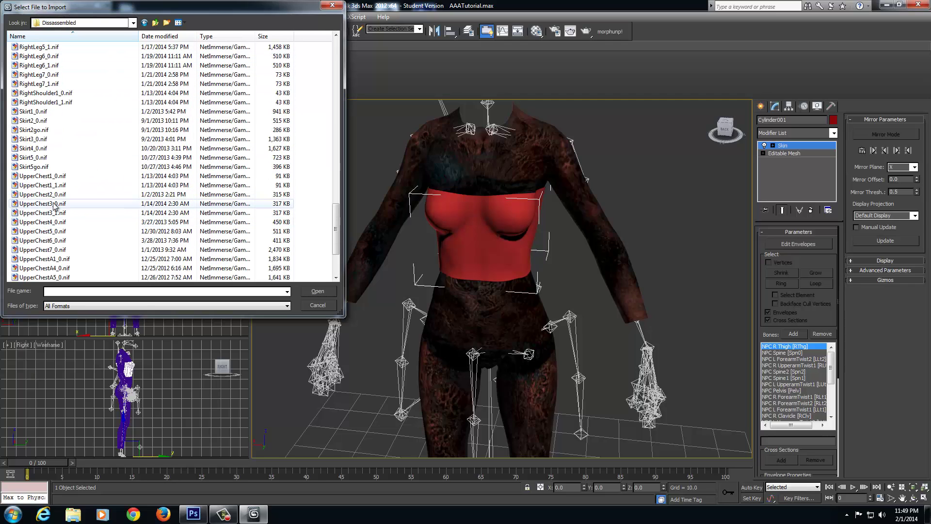
{"action": "left_click", "coordinate": [49, 177]}
{"action": "left_click", "coordinate": [318, 292]}
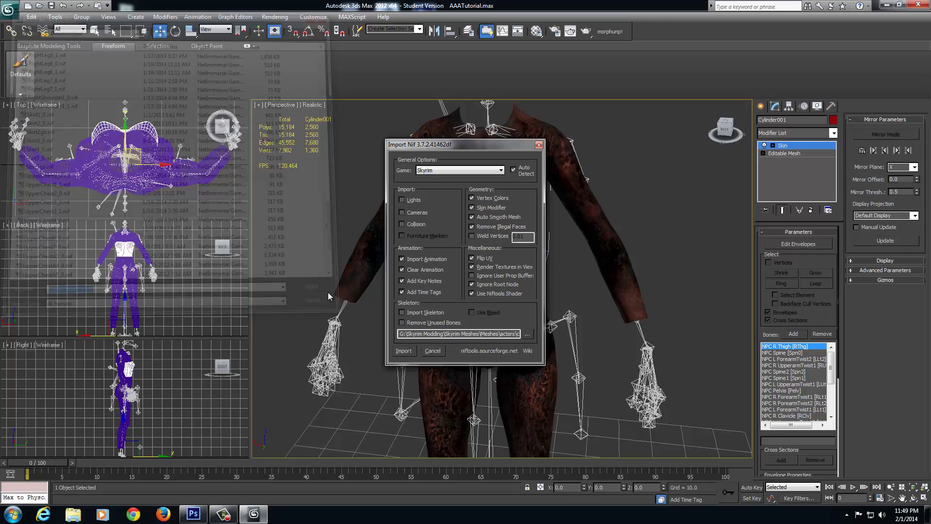
{"action": "left_click", "coordinate": [403, 350]}
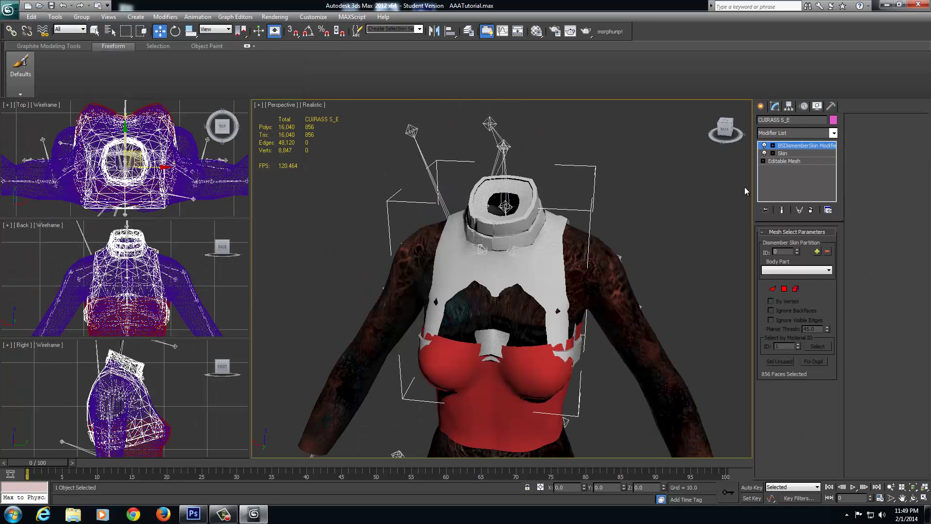
Copy the BSDismemberSkin modifier from the imported cuirass and delete the cuirass.
{"action": "right_click", "coordinate": [796, 146]}
{"action": "left_click", "coordinate": [818, 186]}
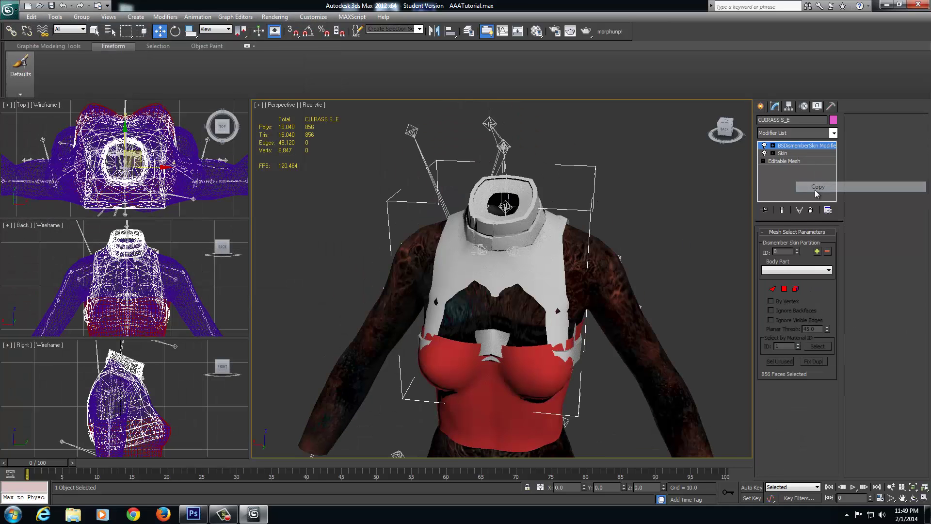
{"action": "key", "text": "Delete"}
Paste the copied BSDismemberSkin modifier above Skin on the red corset.
{"action": "left_click", "coordinate": [624, 277]}
{"action": "right_click", "coordinate": [789, 146]}
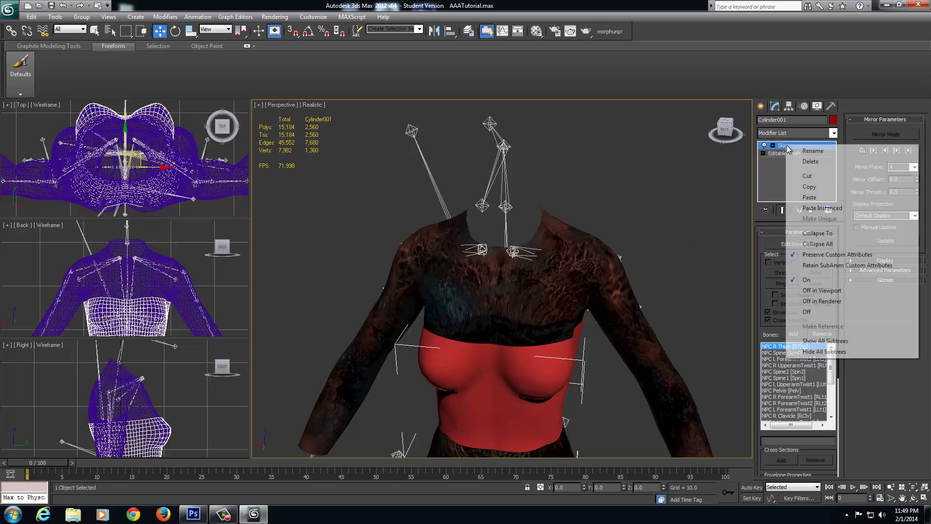
{"action": "left_click", "coordinate": [808, 197]}
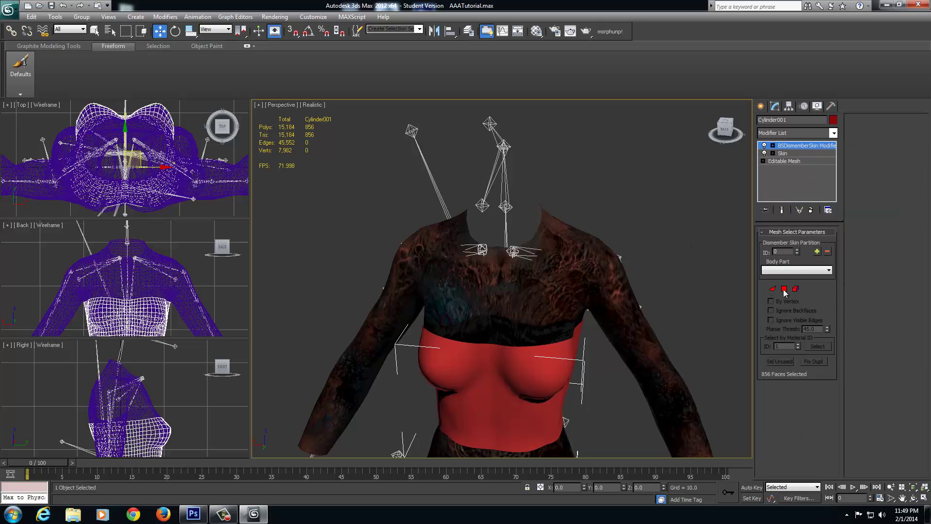
Select all of the corset's faces in the BSDismemberSkin modifier so its partition covers the whole mesh, and leave face selection.
{"action": "left_click", "coordinate": [772, 289]}
{"action": "scroll", "coordinate": [374, 217], "scroll_direction": "down", "scroll_amount": 3}
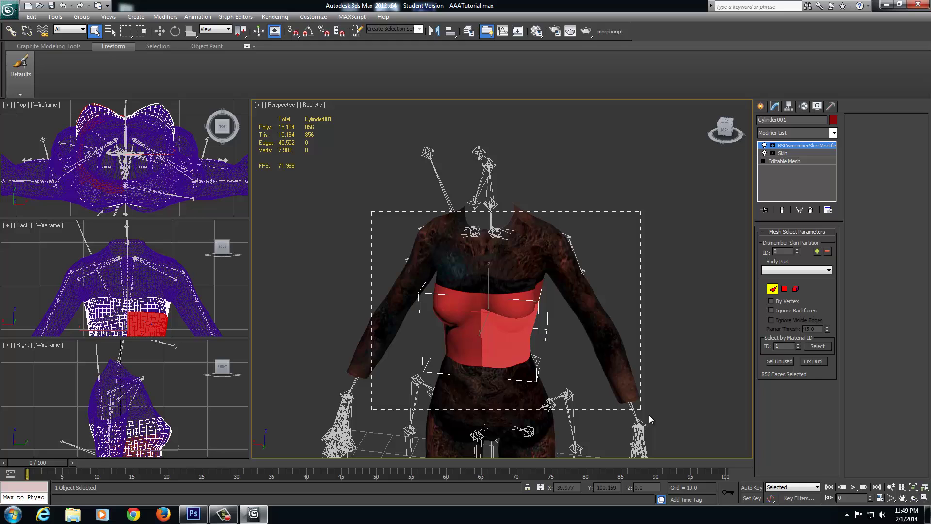
{"action": "left_click_drag", "start_coordinate": [648, 414], "coordinate": [664, 425]}
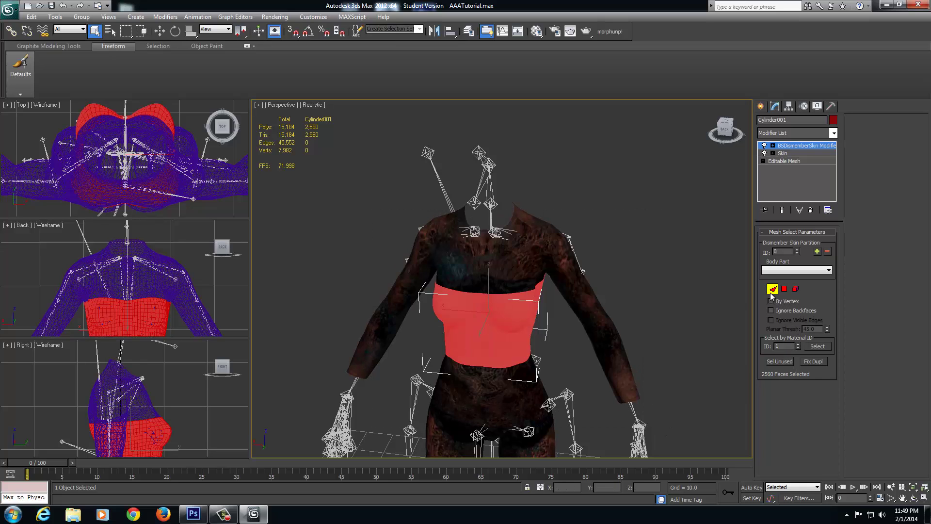
{"action": "left_click", "coordinate": [510, 266]}
{"action": "right_click", "coordinate": [511, 266]}
Delete the imported body mesh, keeping only the corset and the skeleton.
{"action": "left_click", "coordinate": [526, 237]}
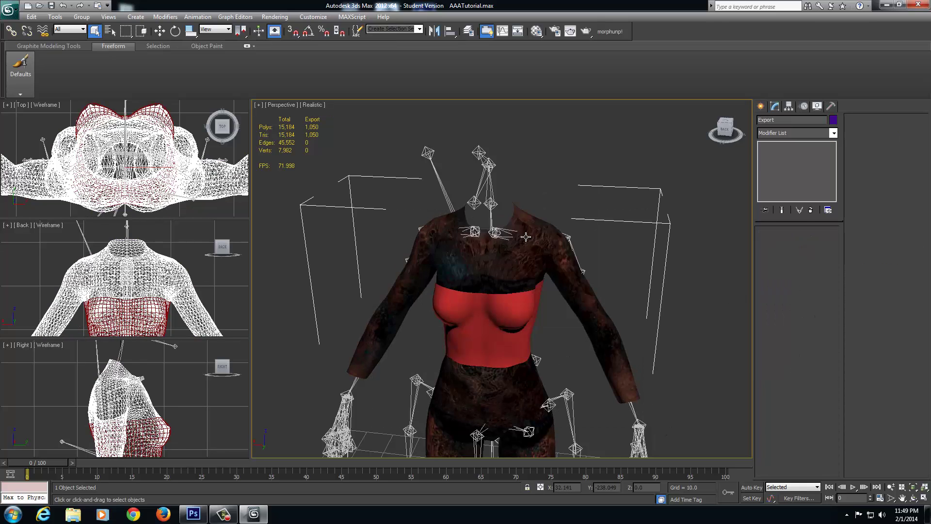
{"action": "scroll", "coordinate": [568, 342], "scroll_direction": "up", "scroll_amount": 3}
{"action": "scroll", "coordinate": [548, 298], "scroll_direction": "up", "scroll_amount": 4}
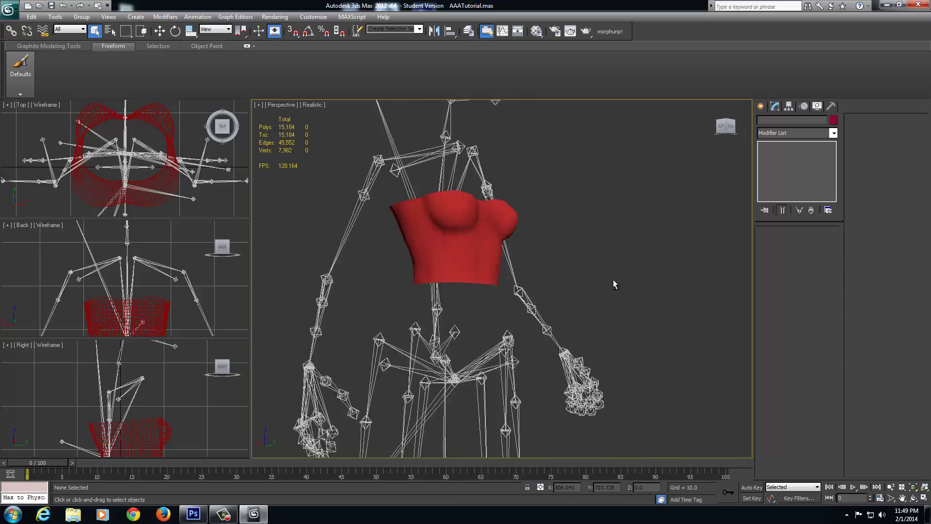
{"action": "middle_click_drag", "start_coordinate": [614, 284], "coordinate": [532, 296], "text": "alt"}
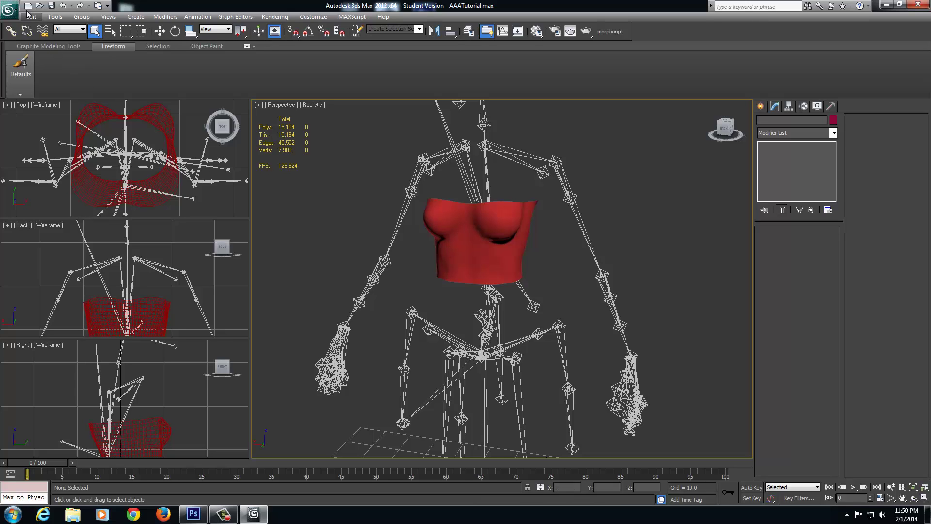
Start an export in Netimmerse/Gamebryo (*.KF,*.NIF) format, browsing through the NightasyOoLaLa shortcut to the Disassembled folder.
{"action": "left_click", "coordinate": [9, 9]}
{"action": "left_click", "coordinate": [30, 158]}
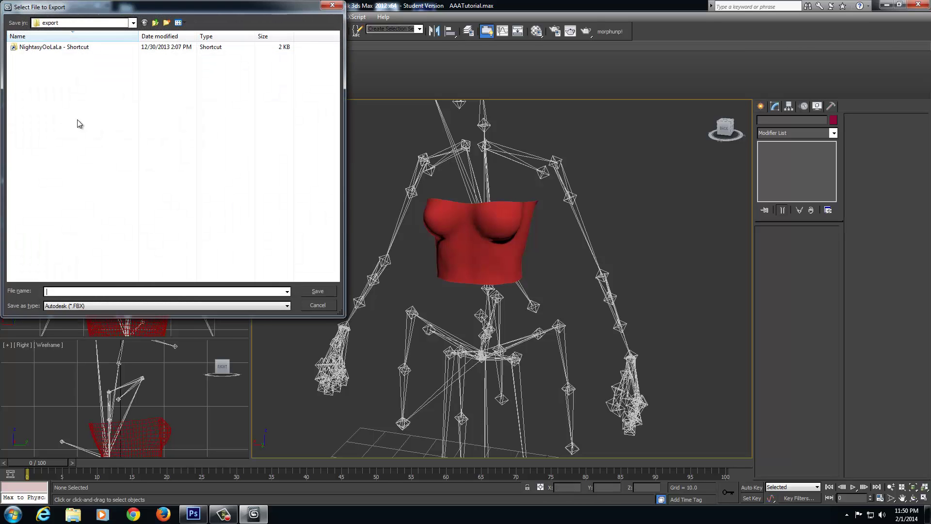
{"action": "double_click", "coordinate": [54, 47]}
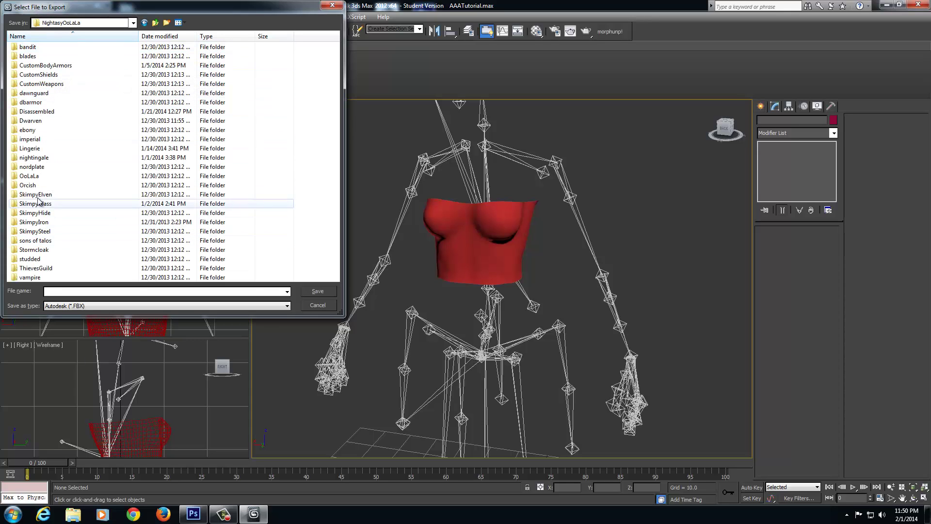
{"action": "double_click", "coordinate": [39, 111]}
{"action": "left_click", "coordinate": [134, 306]}
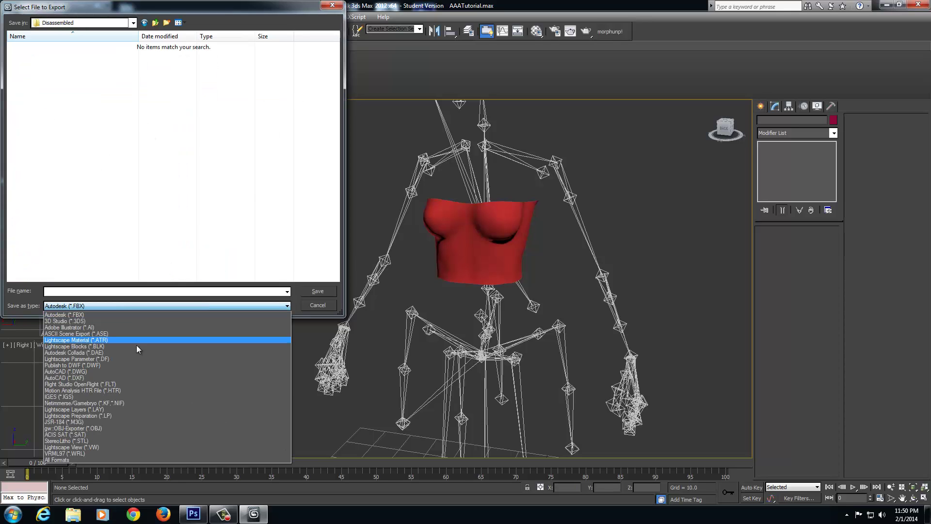
{"action": "left_click", "coordinate": [135, 402]}
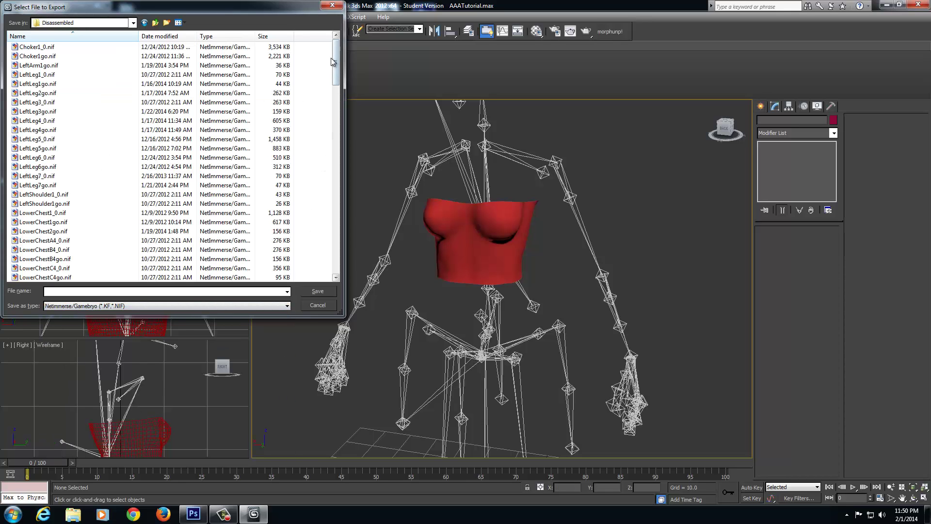
Switch the export location from the Disassembled folder to the Dissassembled folder inside CustomBodyArmors.
{"action": "left_click_drag", "start_coordinate": [336, 53], "coordinate": [362, 246]}
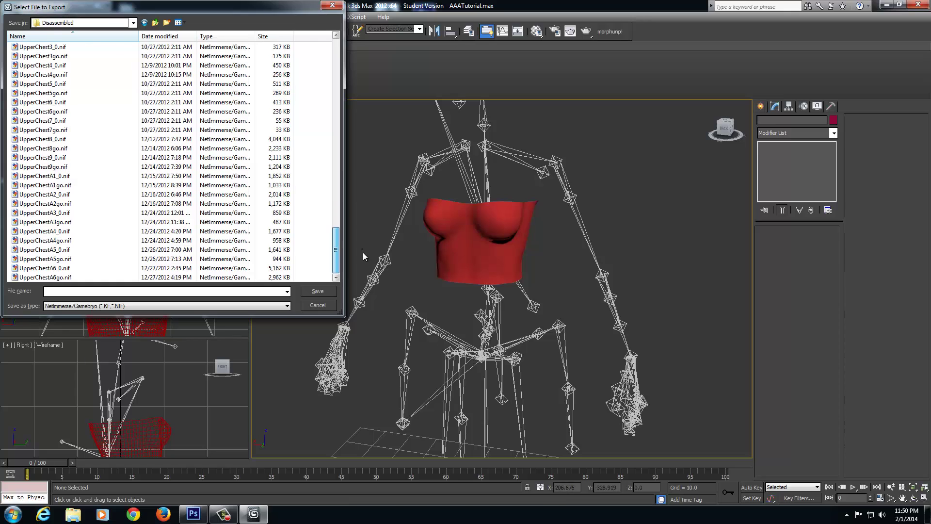
{"action": "left_click", "coordinate": [132, 23]}
{"action": "left_click", "coordinate": [133, 23]}
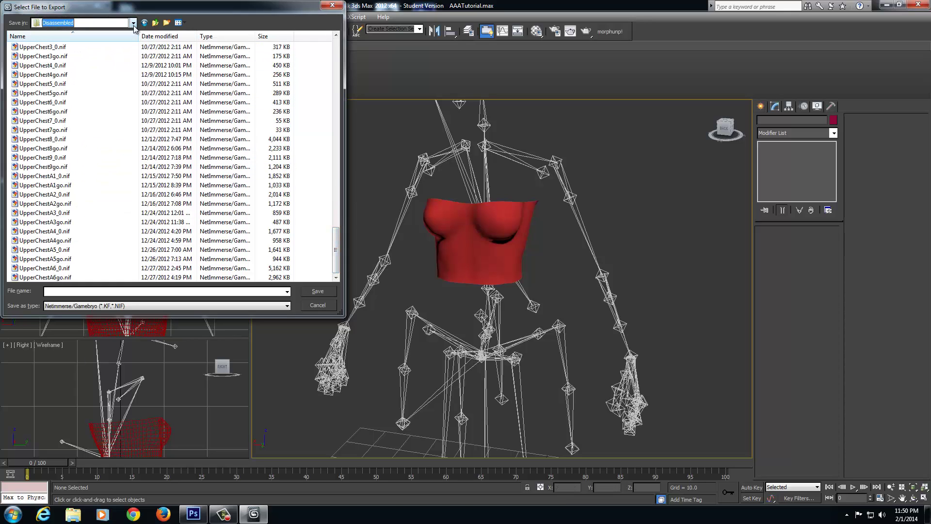
{"action": "left_click", "coordinate": [155, 22]}
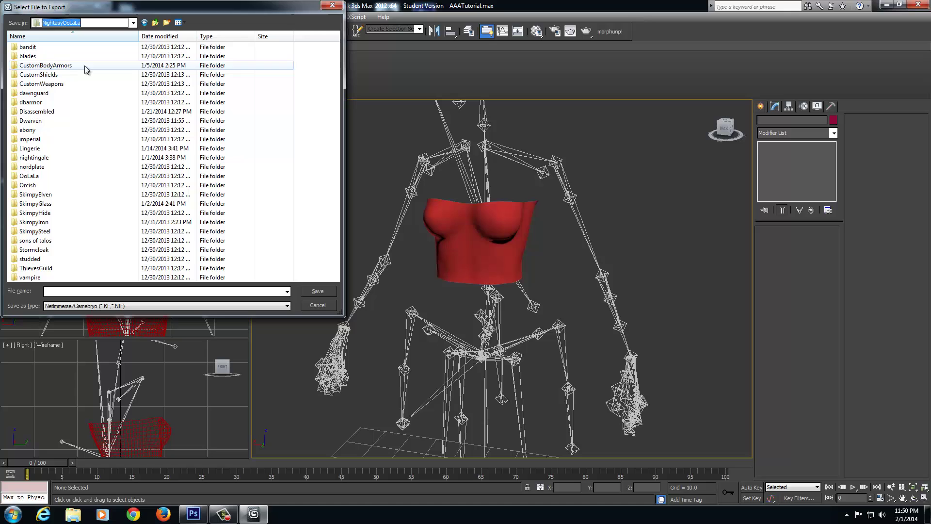
{"action": "double_click", "coordinate": [57, 102]}
{"action": "left_click", "coordinate": [106, 213]}
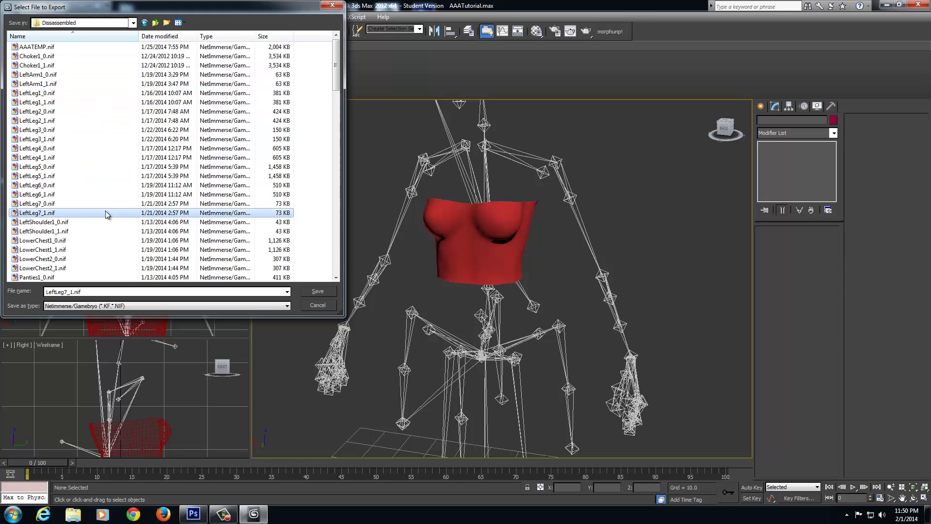
Export the corset and skeleton as UpperChestB2_0.nif, based on the UpperChestB1_0.nif name, with the Skyrim NIF settings.
{"action": "left_click_drag", "start_coordinate": [332, 61], "coordinate": [335, 245]}
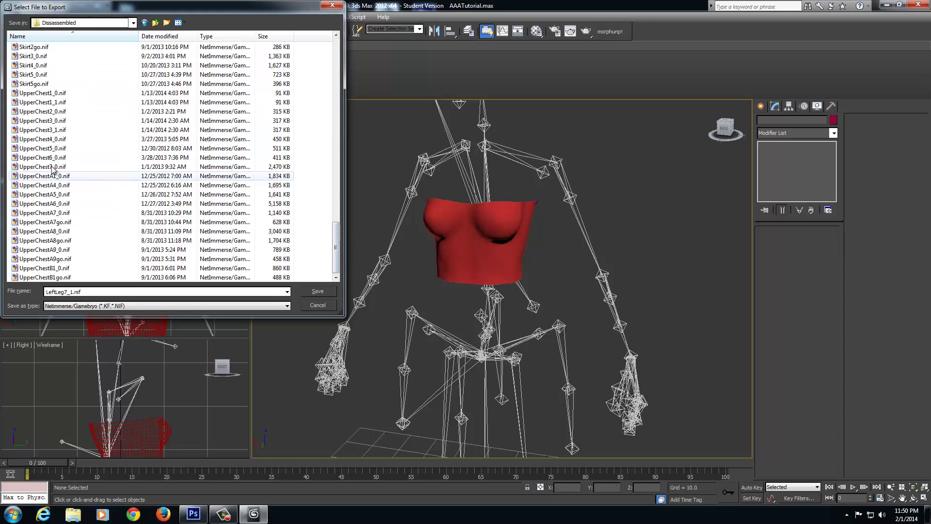
{"action": "left_click", "coordinate": [44, 267]}
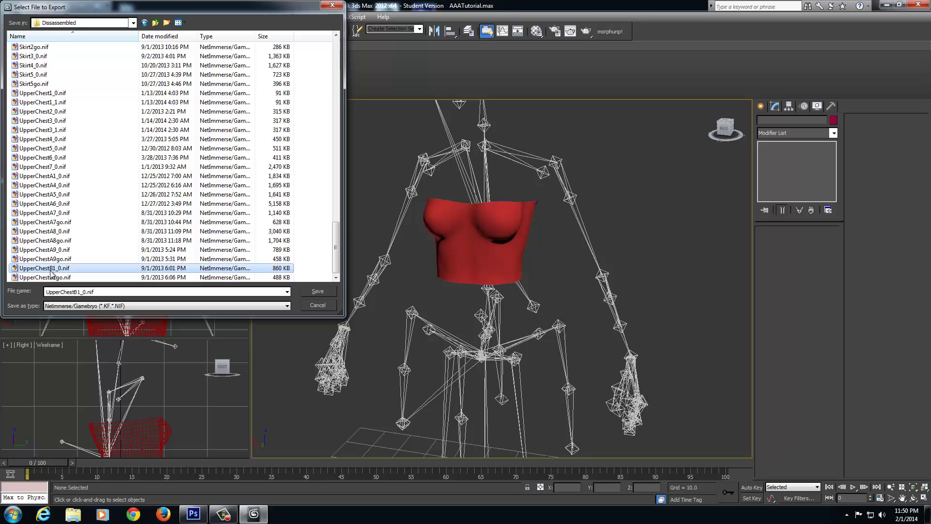
{"action": "left_click", "coordinate": [81, 291]}
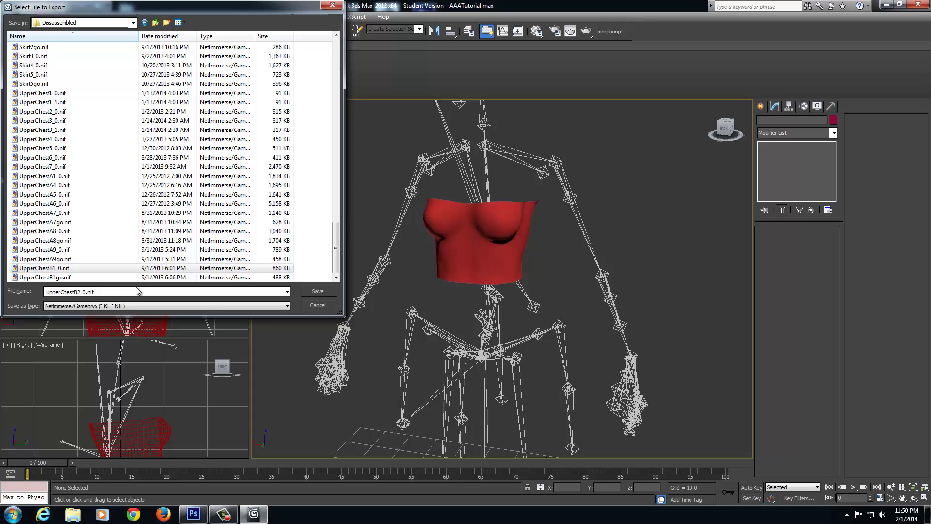
{"action": "left_click", "coordinate": [319, 292]}
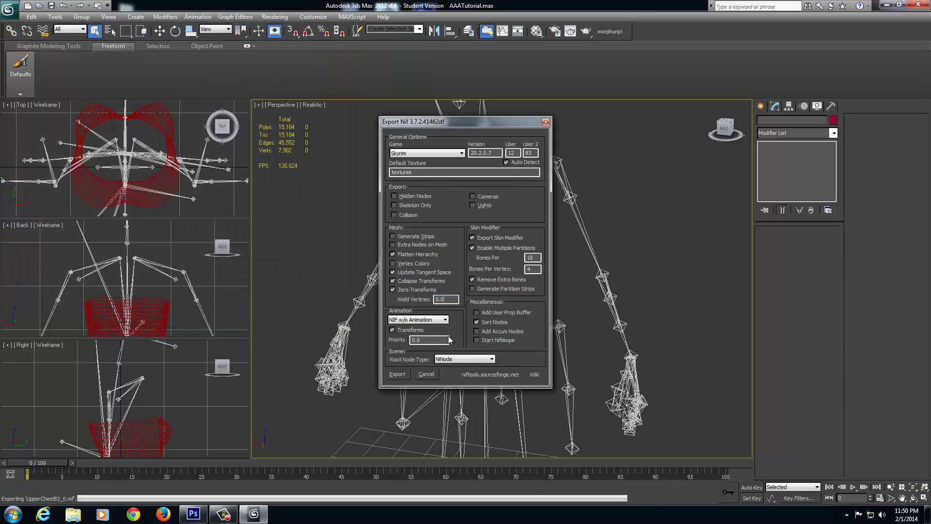
{"action": "left_click", "coordinate": [397, 374]}
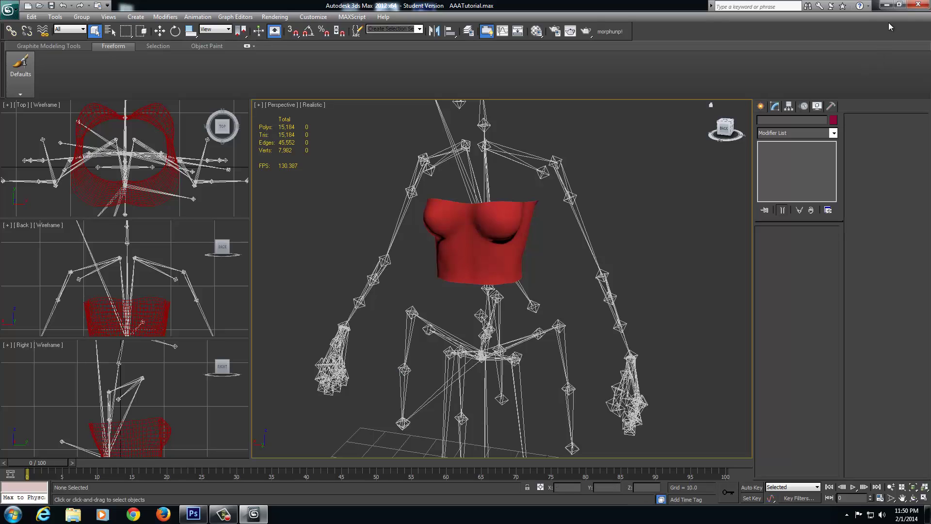
{"action": "left_click", "coordinate": [886, 5]}
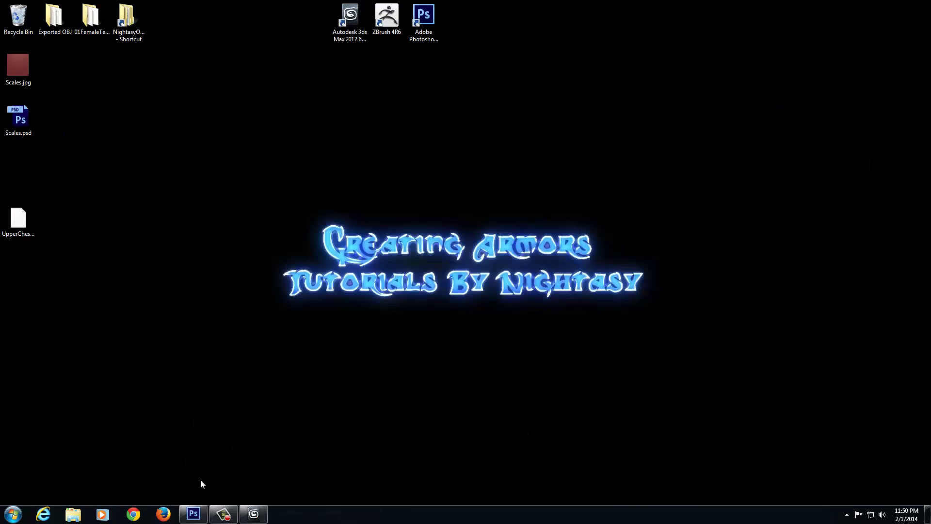
{"action": "mouse_move", "coordinate": [192, 515]}
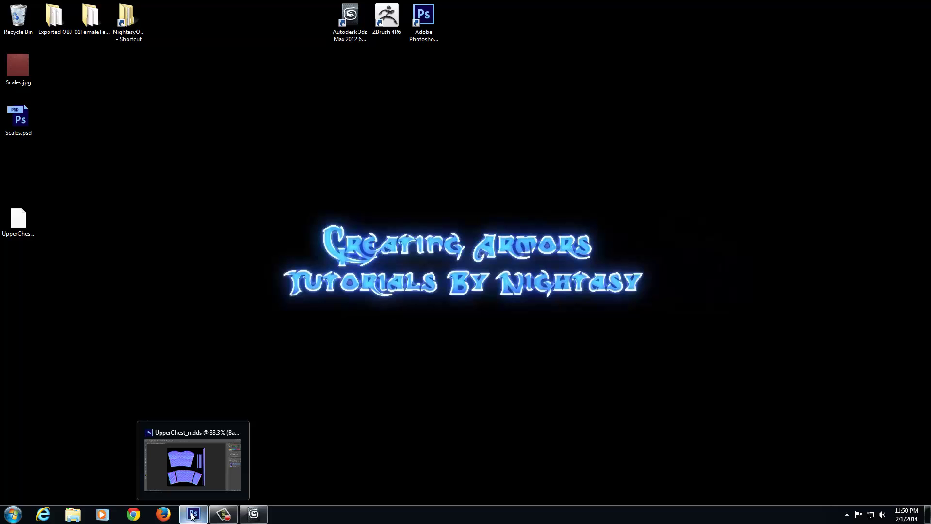
{"action": "left_click", "coordinate": [254, 514]}
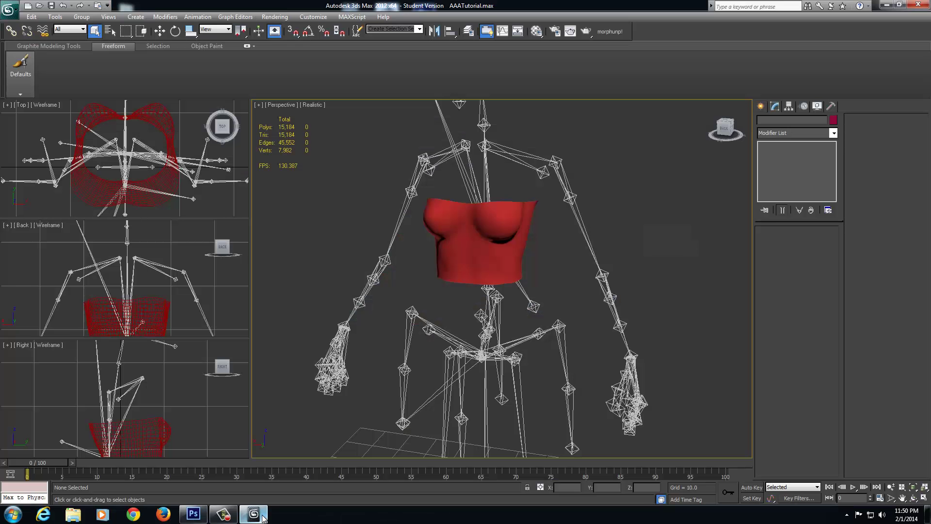
Select the corset and add an Unwrap UVW modifier directly above its Editable Mesh, below Skin.
{"action": "left_click", "coordinate": [463, 242]}
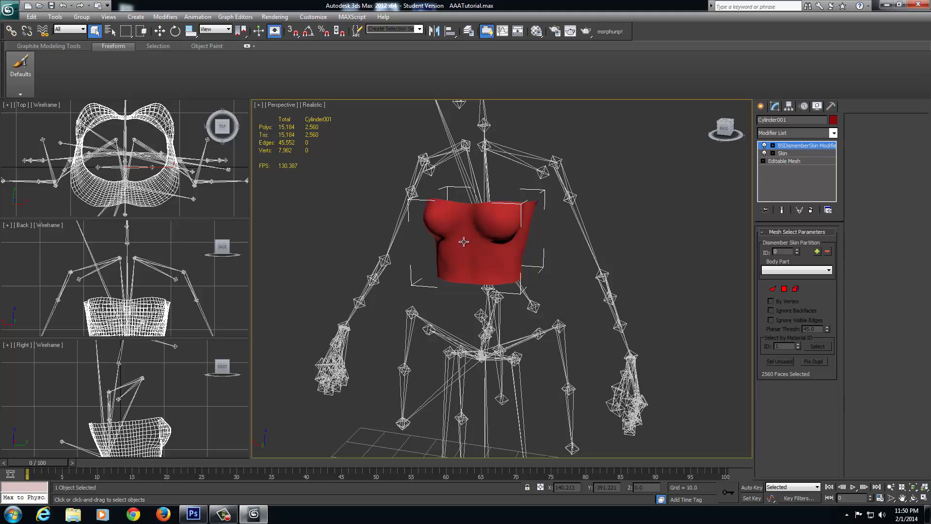
{"action": "left_click", "coordinate": [785, 159]}
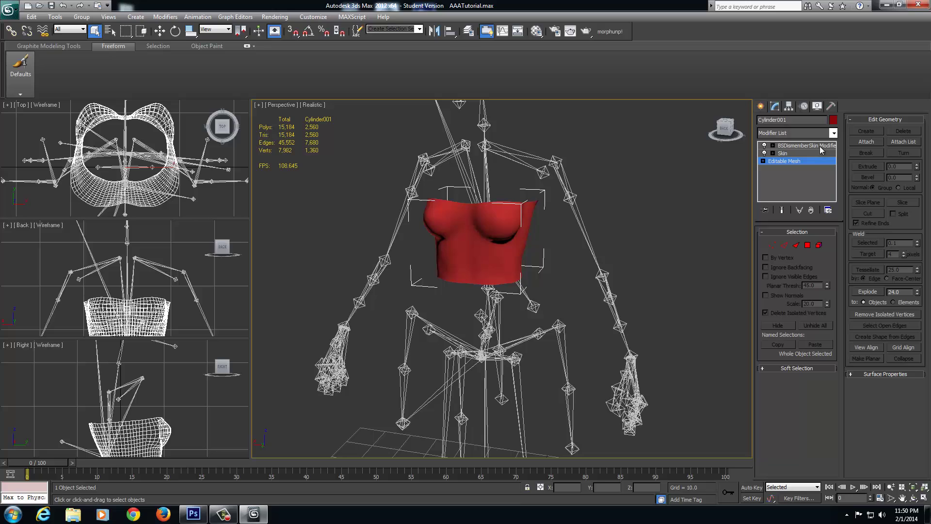
{"action": "left_click", "coordinate": [825, 133]}
{"action": "scroll", "coordinate": [811, 362], "scroll_direction": "down", "scroll_amount": 18}
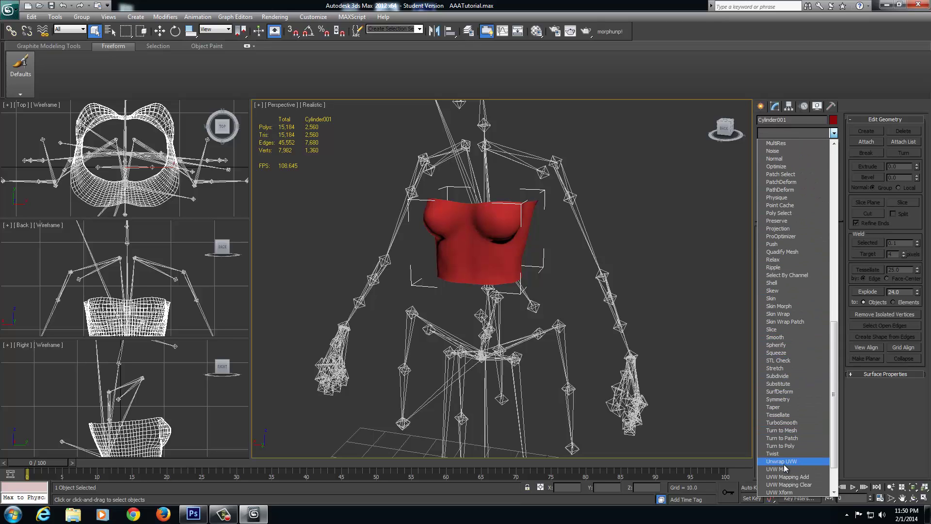
{"action": "left_click", "coordinate": [784, 462]}
Open the corset's UVs in the UV editor and set up a UVW template render at 2048 x 2048.
{"action": "left_click", "coordinate": [790, 344]}
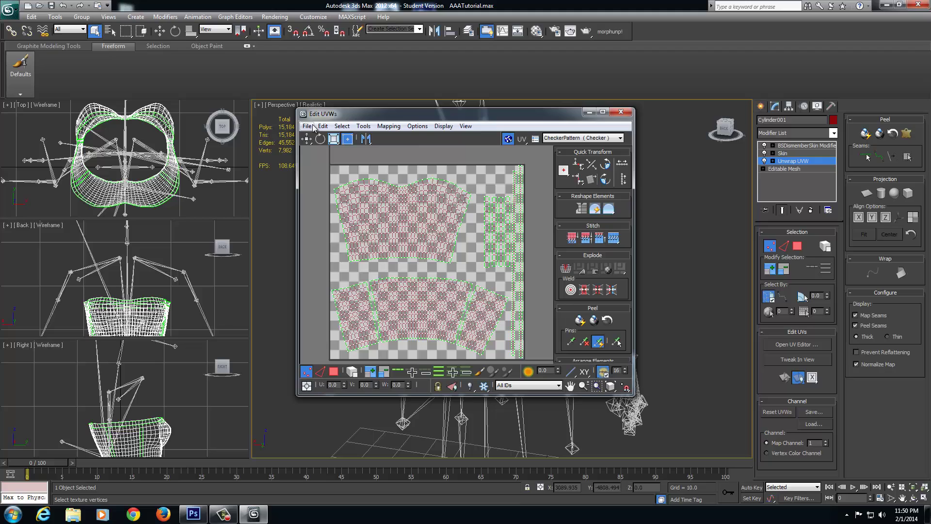
{"action": "left_click", "coordinate": [313, 127]}
{"action": "left_click", "coordinate": [362, 126]}
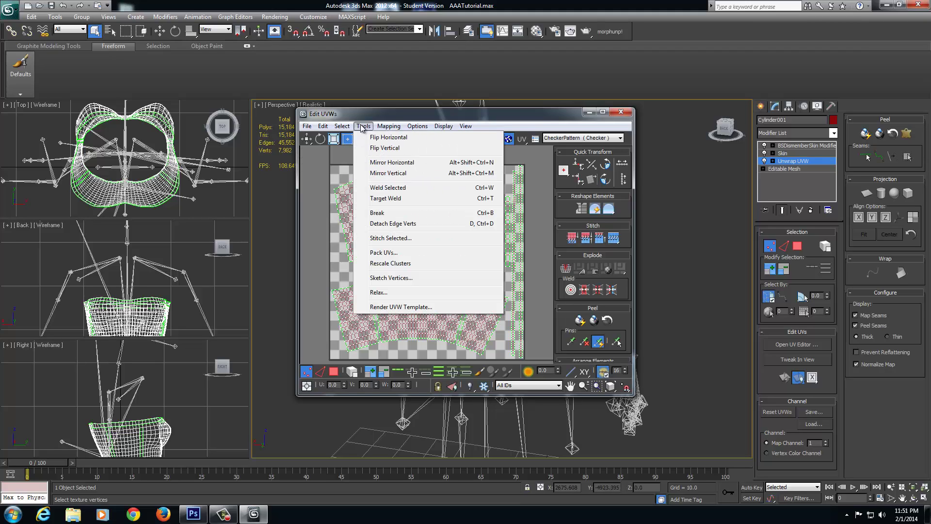
{"action": "left_click", "coordinate": [382, 307]}
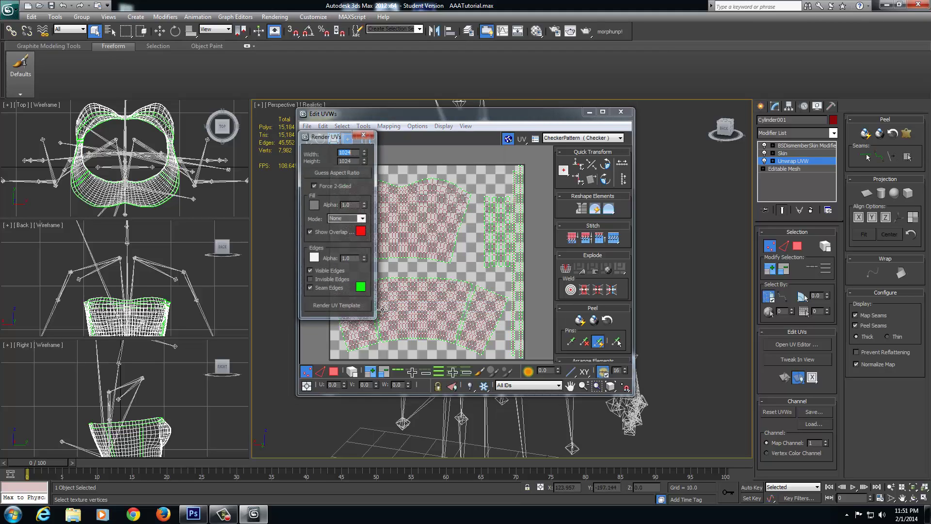
{"action": "double_click", "coordinate": [350, 161]}
{"action": "type", "text": "2048"}
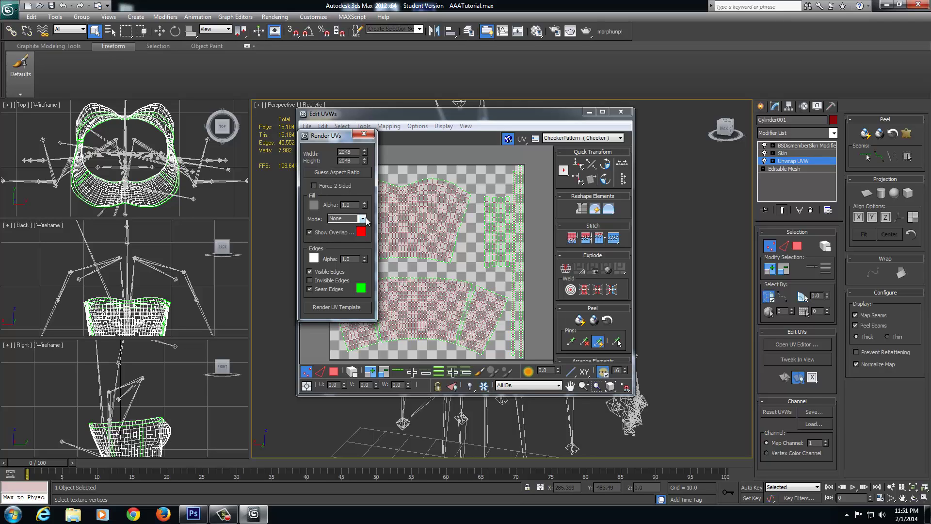
Render the UV template two-sided with a solid white fill and with visible and seam edges turned off.
{"action": "left_click", "coordinate": [333, 189]}
{"action": "left_click", "coordinate": [362, 218]}
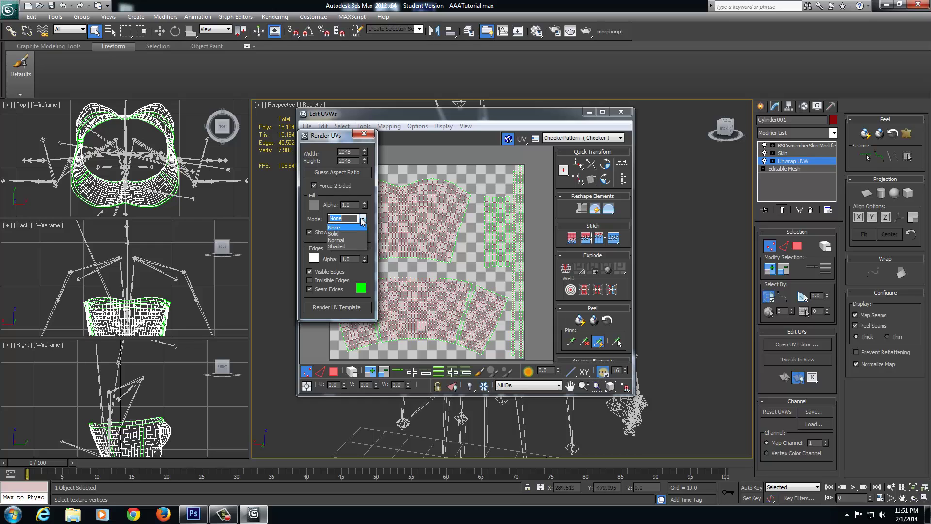
{"action": "left_click", "coordinate": [353, 235]}
{"action": "left_click", "coordinate": [314, 205]}
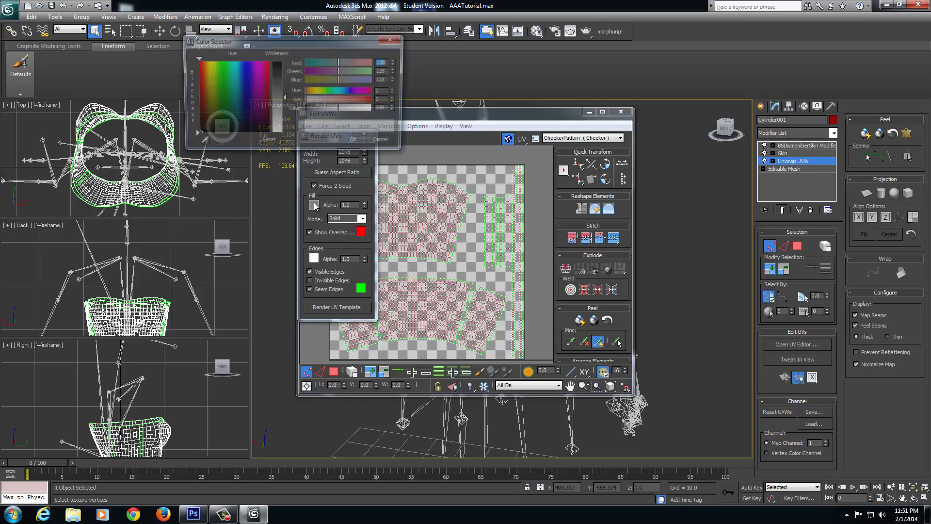
{"action": "left_click_drag", "start_coordinate": [286, 117], "coordinate": [284, 135]}
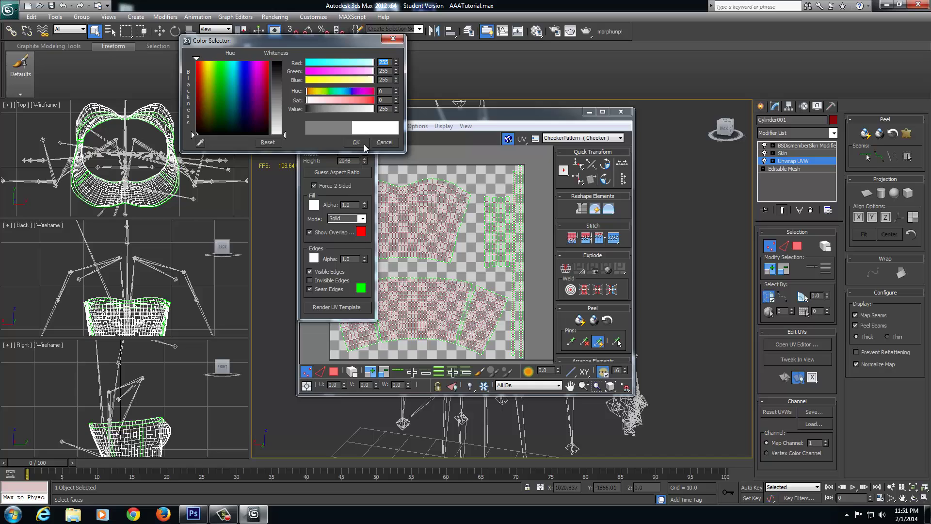
{"action": "left_click", "coordinate": [356, 143]}
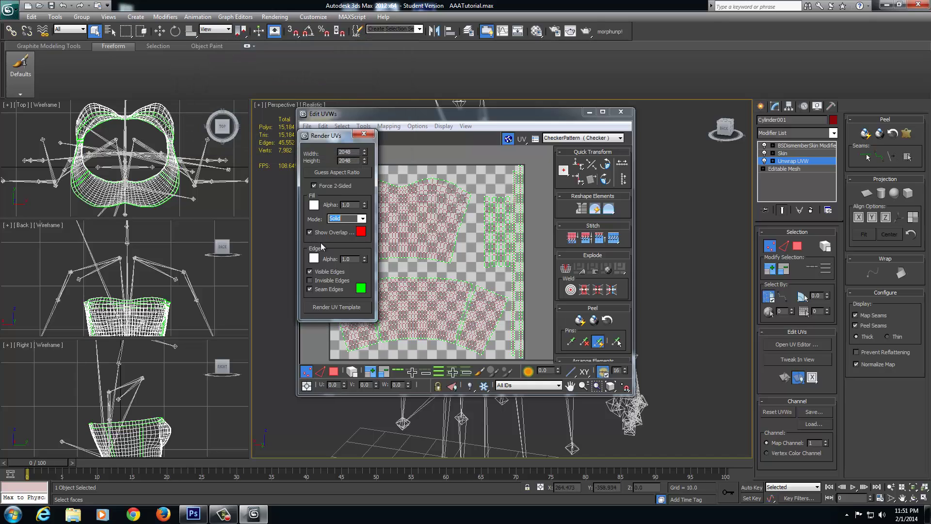
{"action": "left_click", "coordinate": [315, 272]}
{"action": "left_click", "coordinate": [336, 307]}
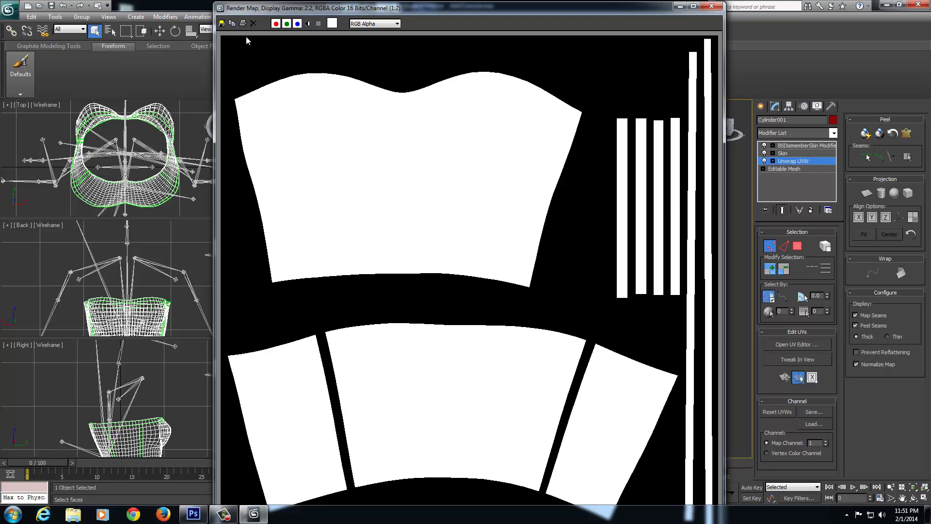
Save the rendered UV template to the Desktop as DDS image UpperChestB2_d, using DXT1 with mipmaps, and close the render.
{"action": "left_click", "coordinate": [222, 24]}
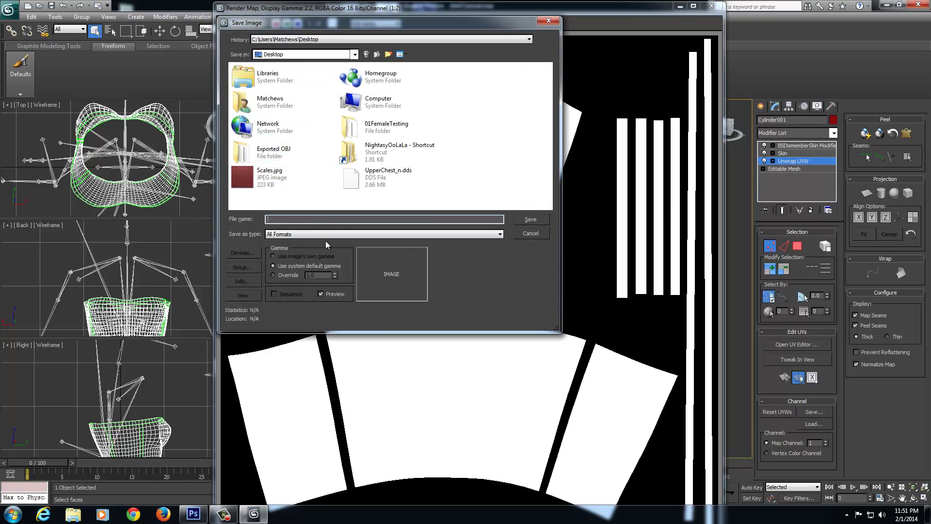
{"action": "left_click", "coordinate": [296, 235]}
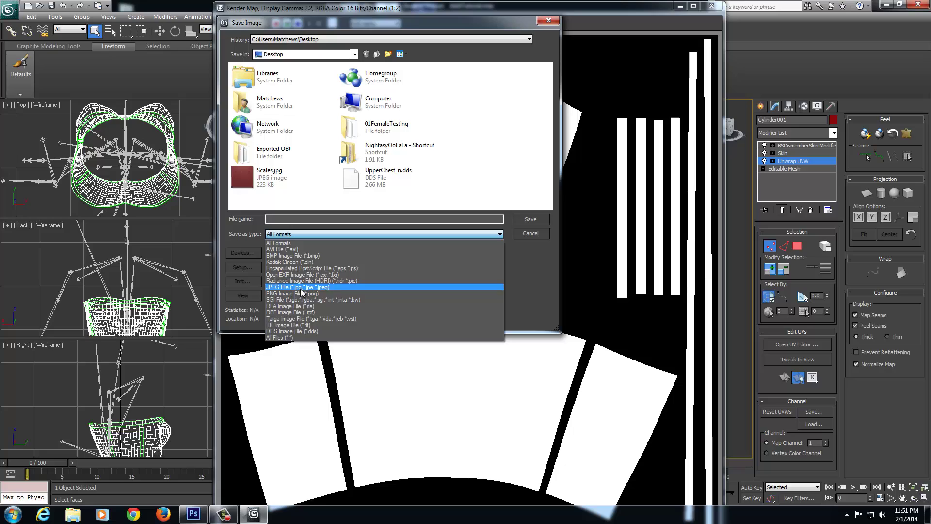
{"action": "left_click", "coordinate": [300, 332]}
{"action": "left_click", "coordinate": [282, 220]}
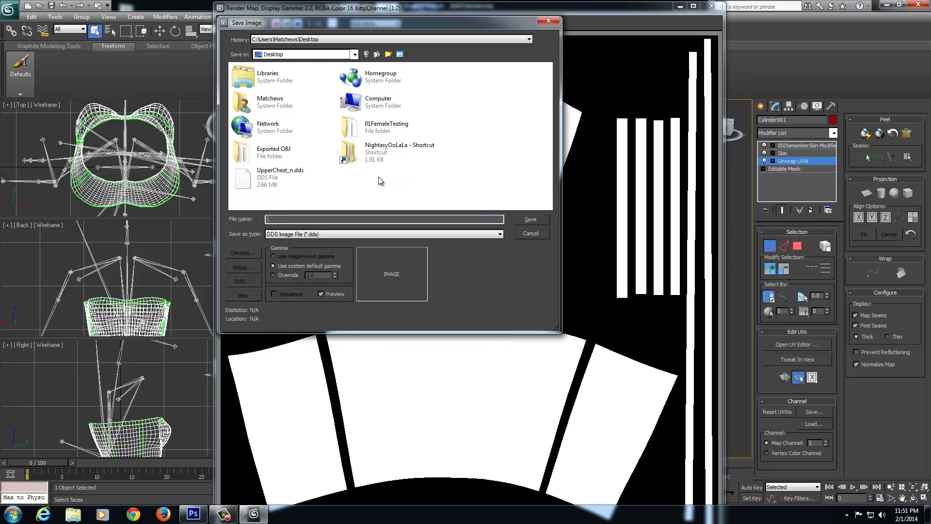
{"action": "type", "text": "Uppe"}
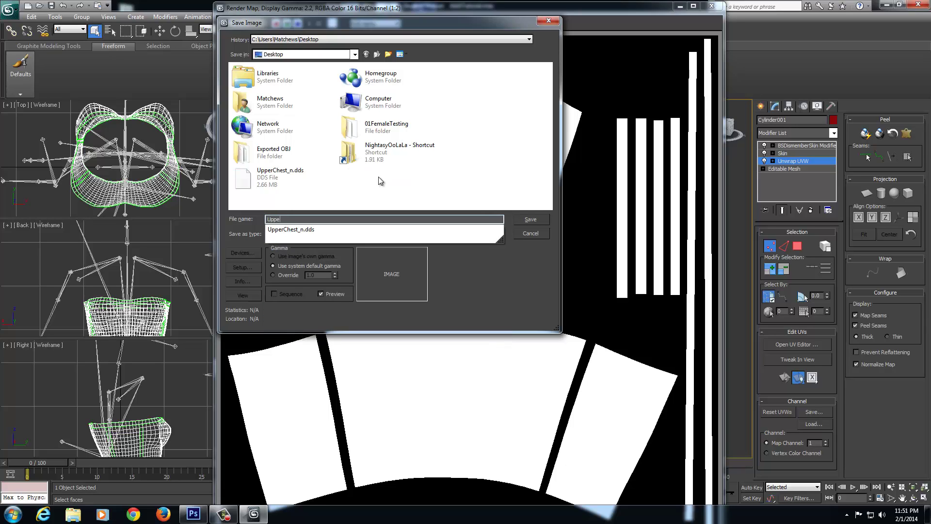
{"action": "type", "text": "rChestB2_d"}
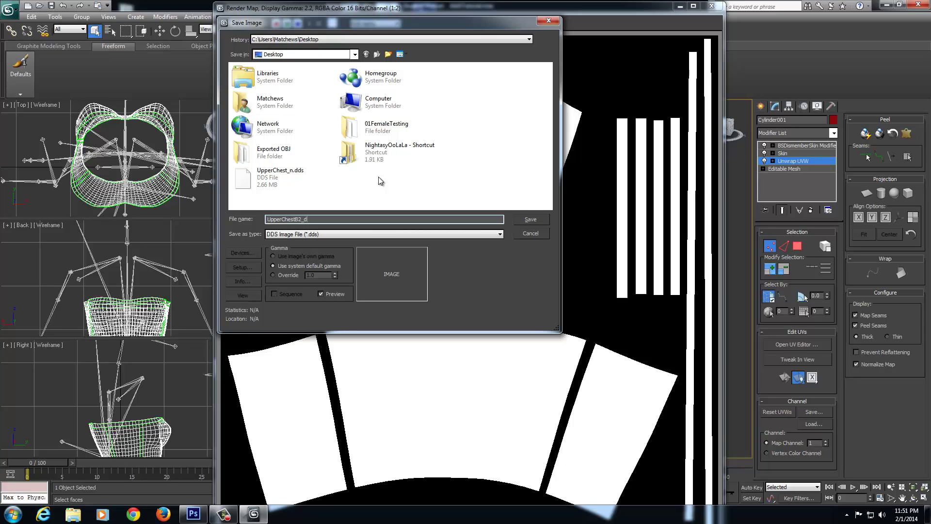
{"action": "left_click", "coordinate": [531, 220]}
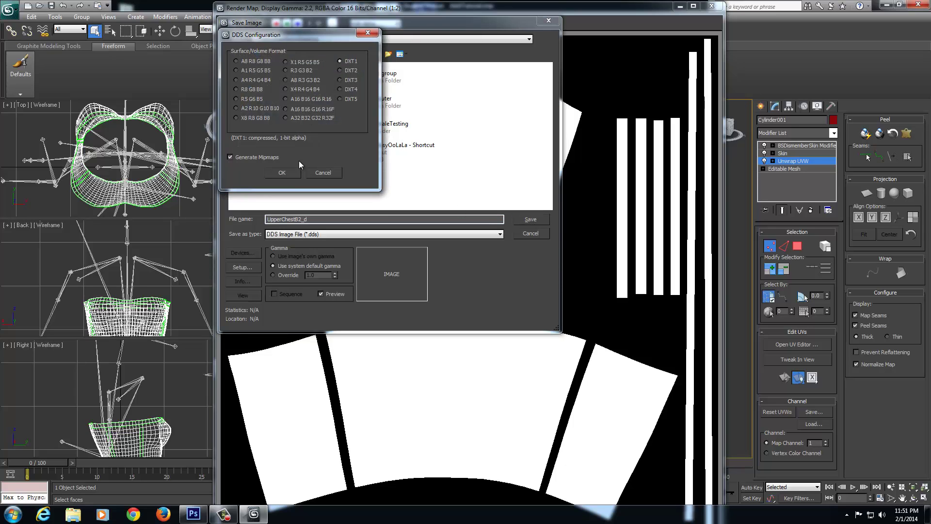
{"action": "left_click", "coordinate": [280, 173]}
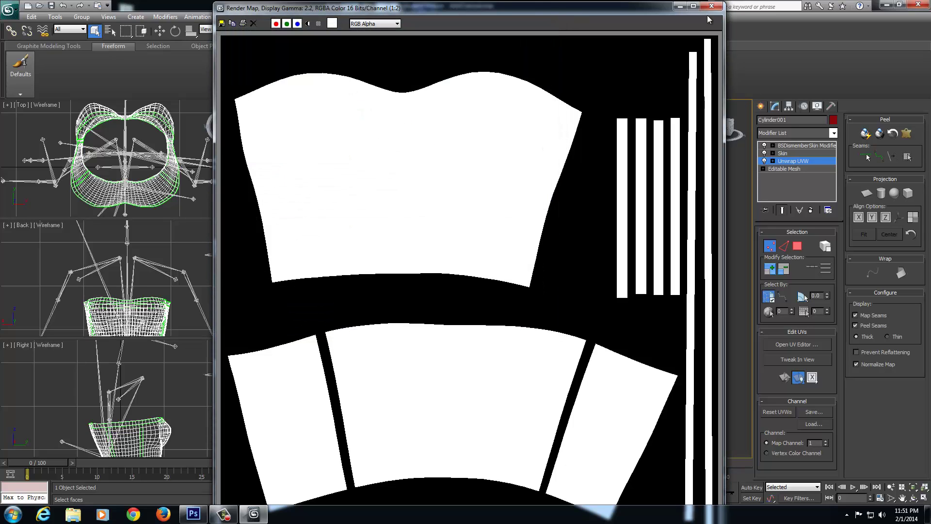
{"action": "left_click", "coordinate": [712, 5]}
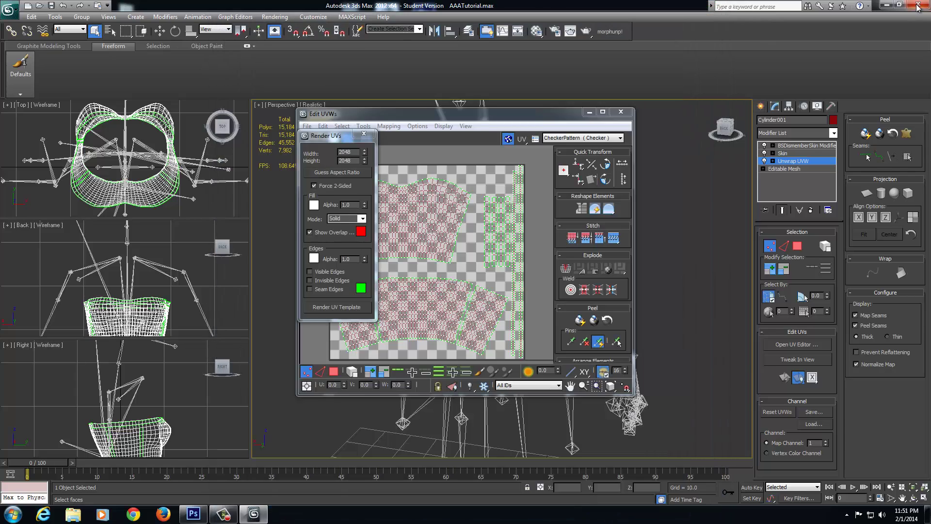
Switch to Photoshop and open UpperChestB2_d.dds from the desktop as its own document.
{"action": "left_click", "coordinate": [888, 5]}
{"action": "left_click", "coordinate": [193, 513]}
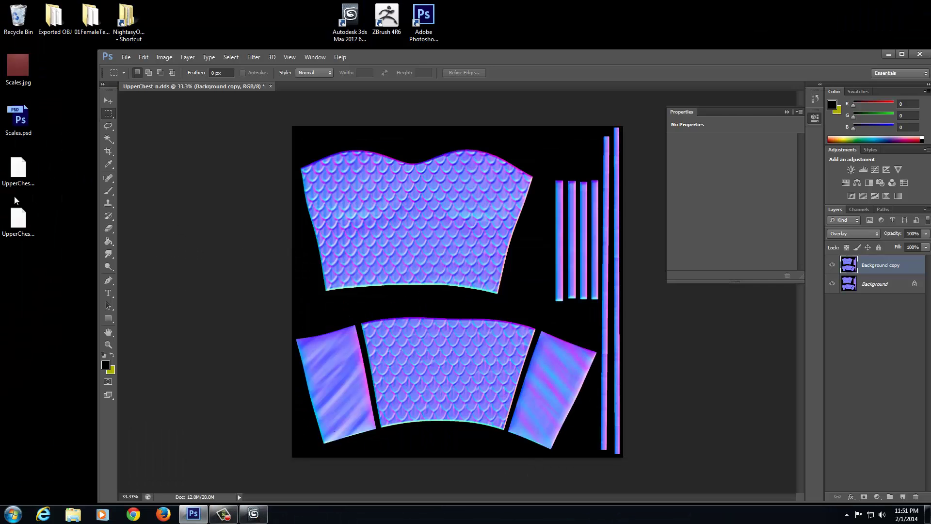
{"action": "left_click", "coordinate": [15, 176]}
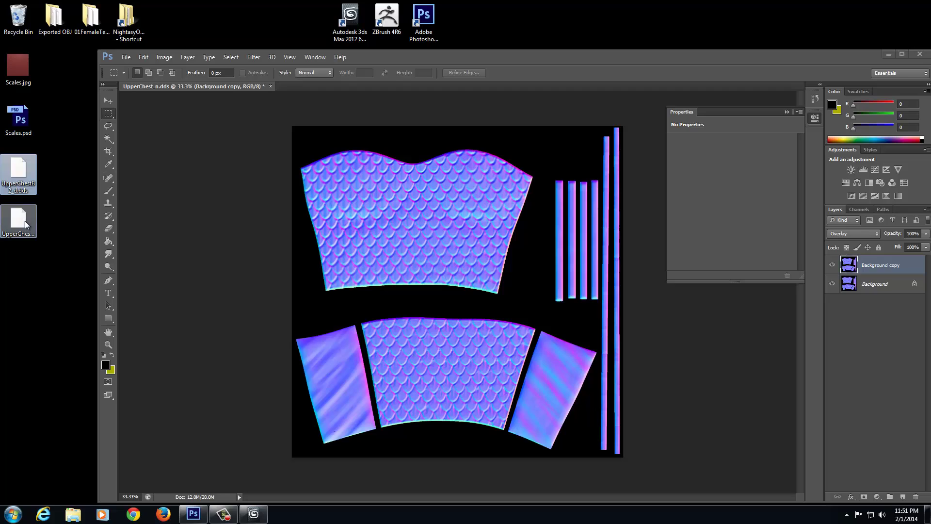
{"action": "left_click_drag", "start_coordinate": [11, 178], "coordinate": [486, 59]}
{"action": "left_click", "coordinate": [553, 265]}
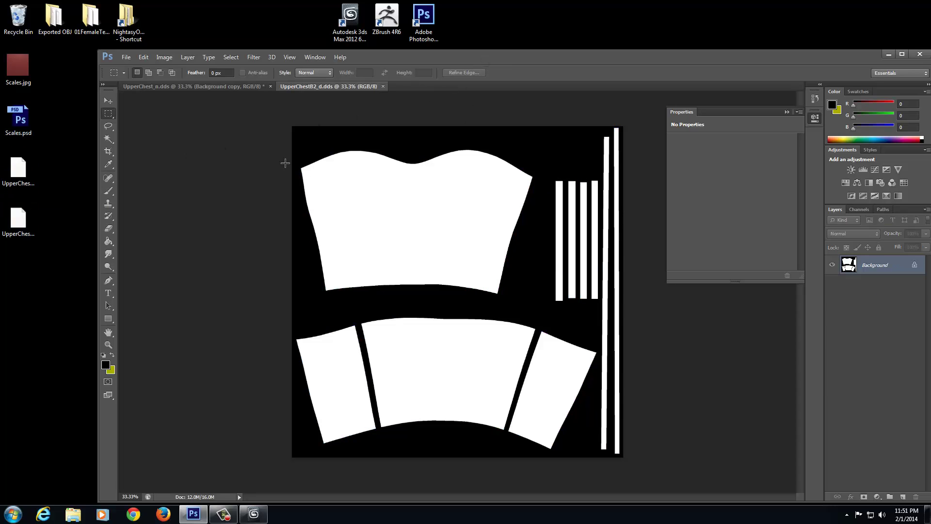
Return to the UpperChest_n.dds normal map and flatten its layers into one.
{"action": "left_click", "coordinate": [226, 86]}
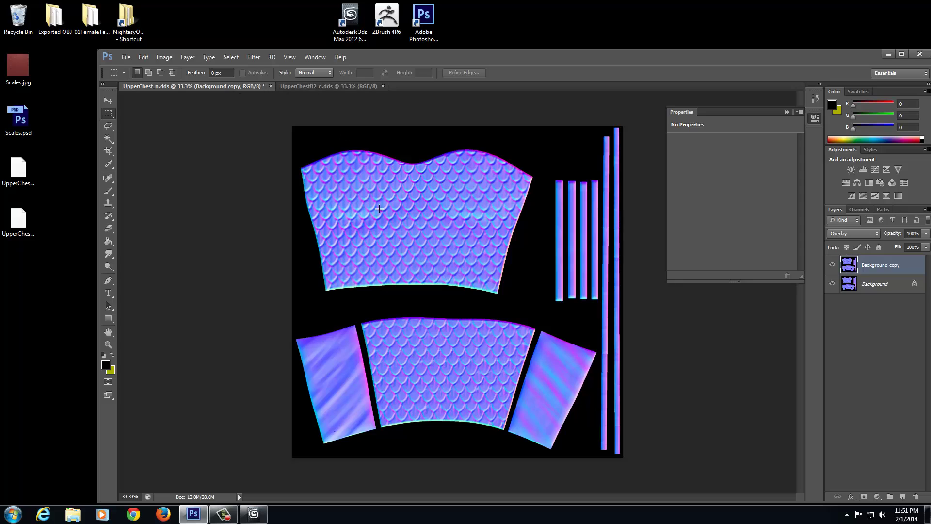
{"action": "left_click", "coordinate": [331, 87]}
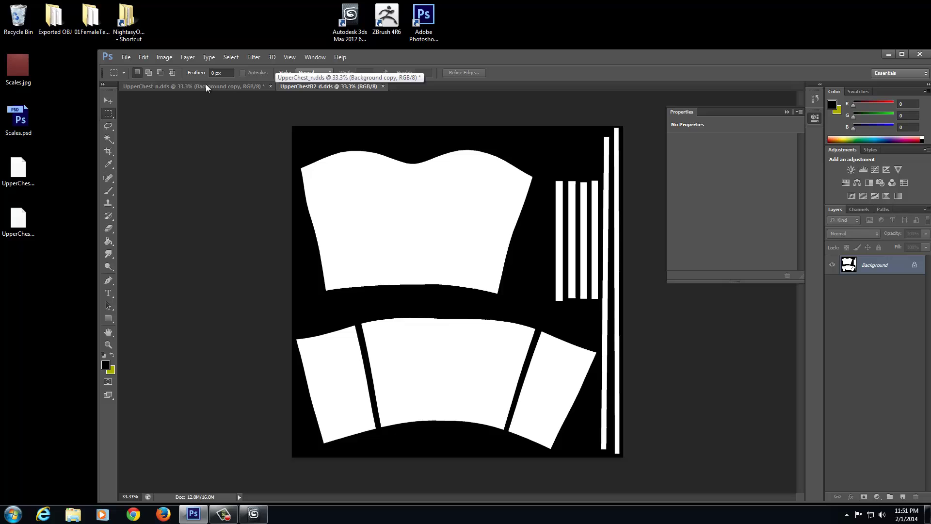
{"action": "left_click", "coordinate": [205, 87]}
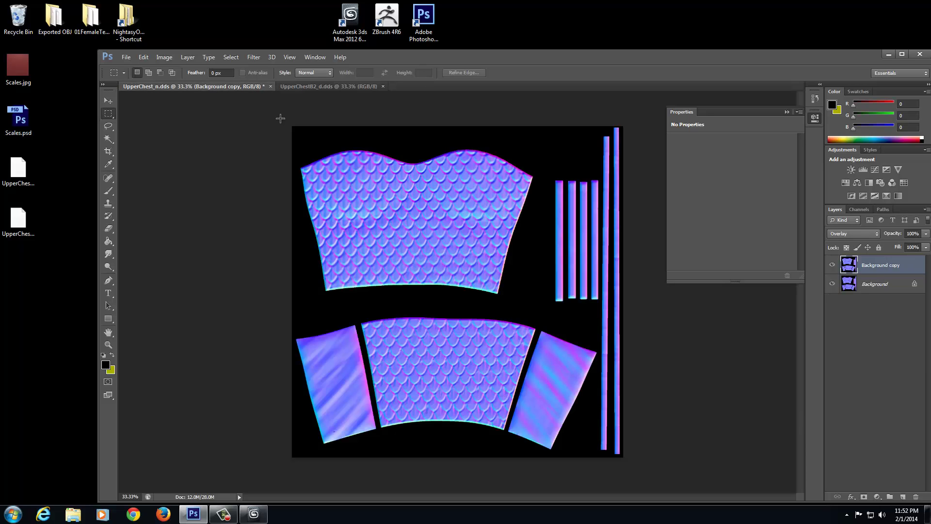
{"action": "right_click", "coordinate": [866, 285]}
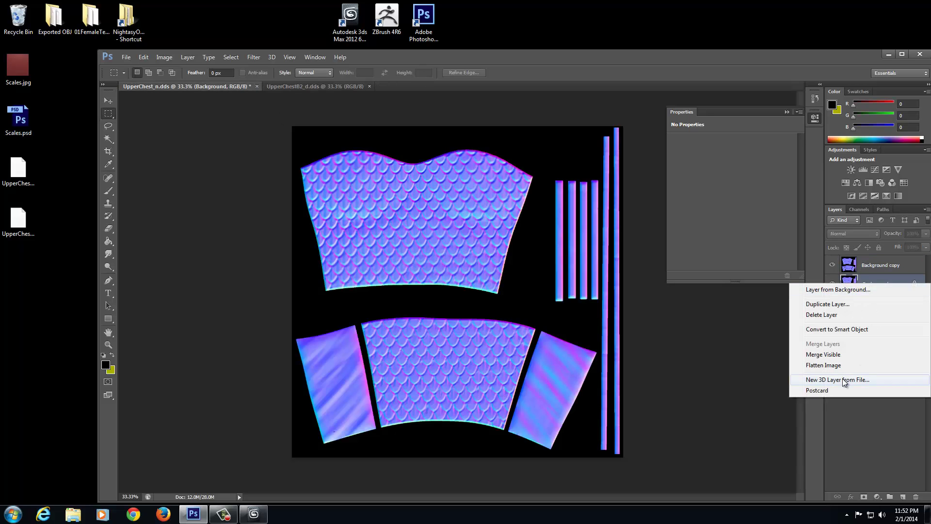
{"action": "left_click", "coordinate": [827, 366]}
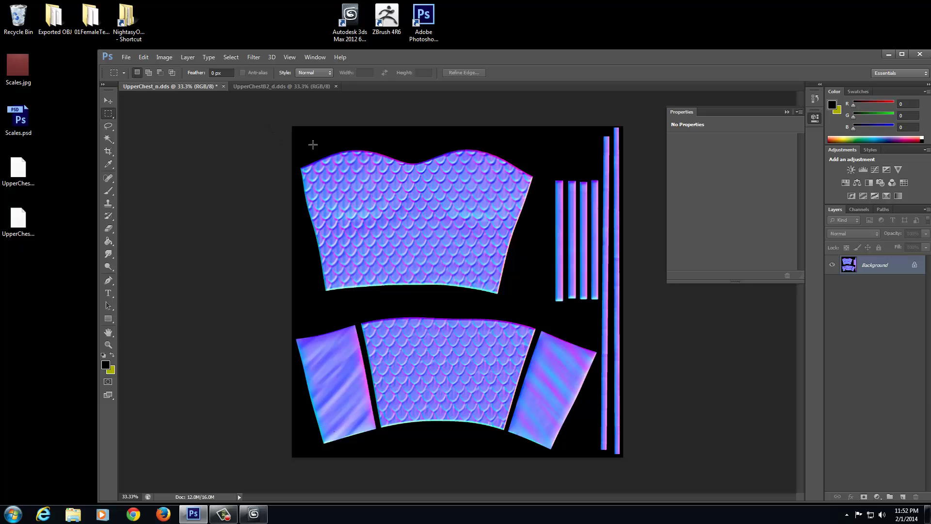
Copy the whole flattened normal map into UpperChestB2_d.dds as a new layer above the template.
{"action": "left_click_drag", "start_coordinate": [312, 145], "coordinate": [708, 484]}
{"action": "left_click", "coordinate": [288, 86]}
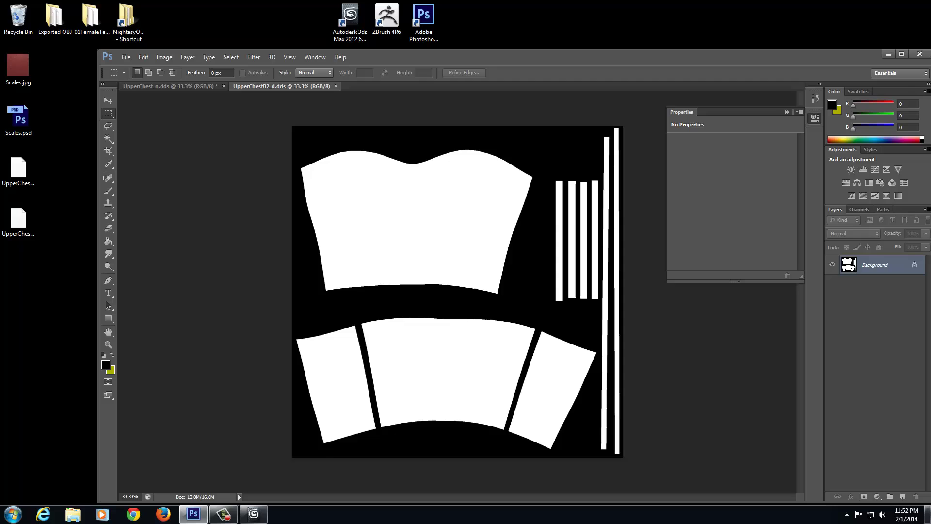
{"action": "key", "text": "ctrl+v"}
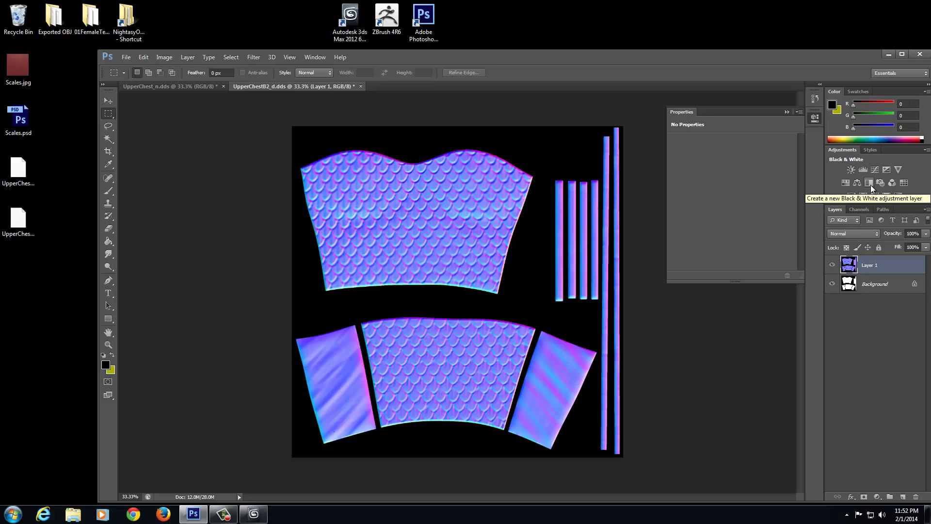
Add a default Black & White adjustment layer and a Levels adjustment layer with midtones at 0.42 above the pasted normal map.
{"action": "left_click", "coordinate": [871, 184]}
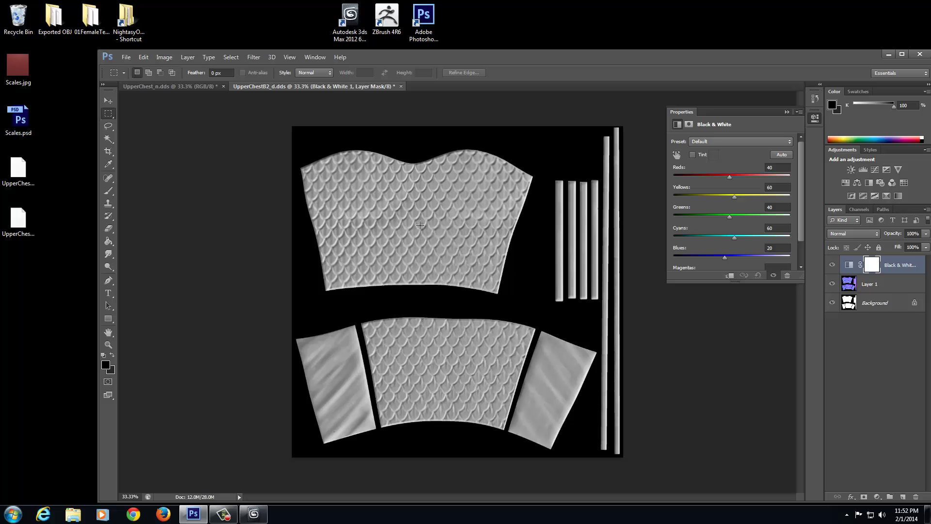
{"action": "left_click", "coordinate": [863, 170]}
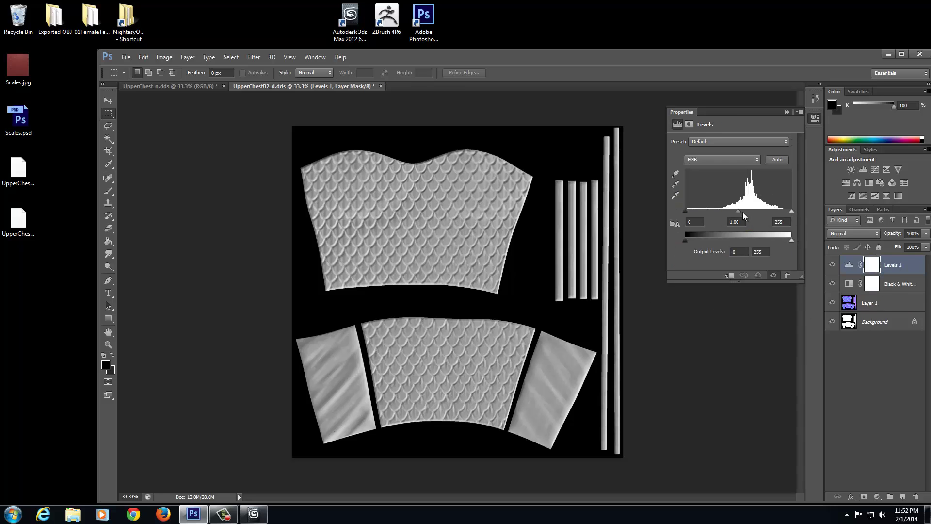
{"action": "left_click_drag", "start_coordinate": [743, 212], "coordinate": [769, 213]}
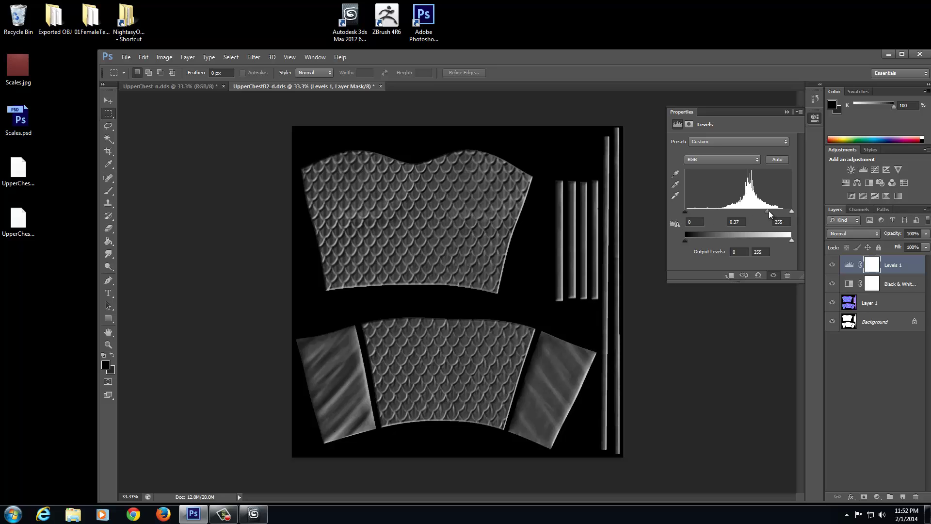
{"action": "left_click_drag", "start_coordinate": [768, 212], "coordinate": [762, 212]}
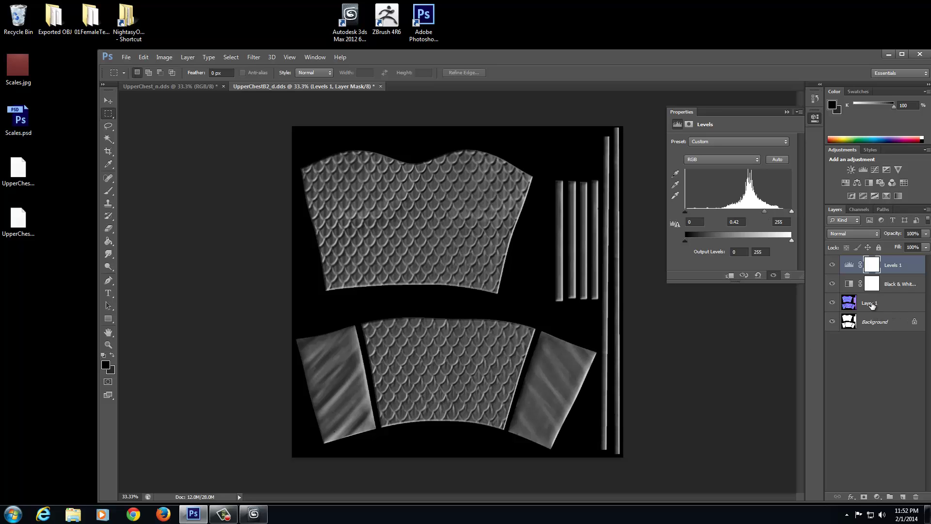
Merge the Levels and Black & White adjustment layers with Layer 1, keeping the Background separate.
{"action": "left_click", "coordinate": [872, 304], "text": "shift"}
{"action": "right_click", "coordinate": [872, 302]}
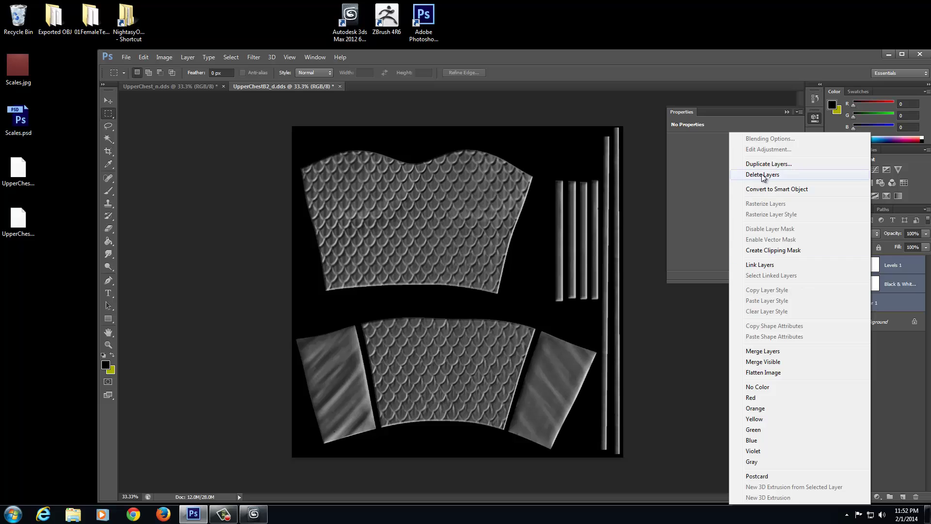
{"action": "left_click", "coordinate": [763, 351]}
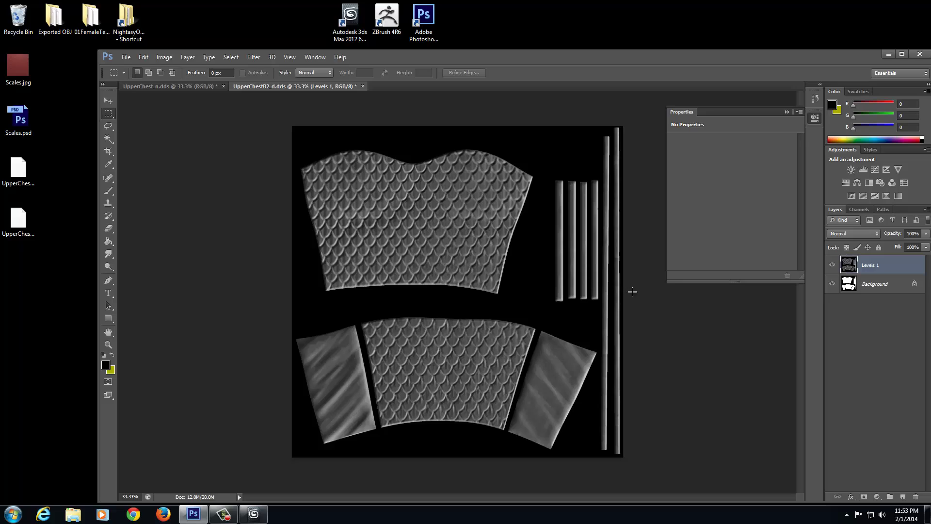
Select the two plain side panels together with the Magic Wand, sampling from the Background layer's template.
{"action": "left_click", "coordinate": [872, 285]}
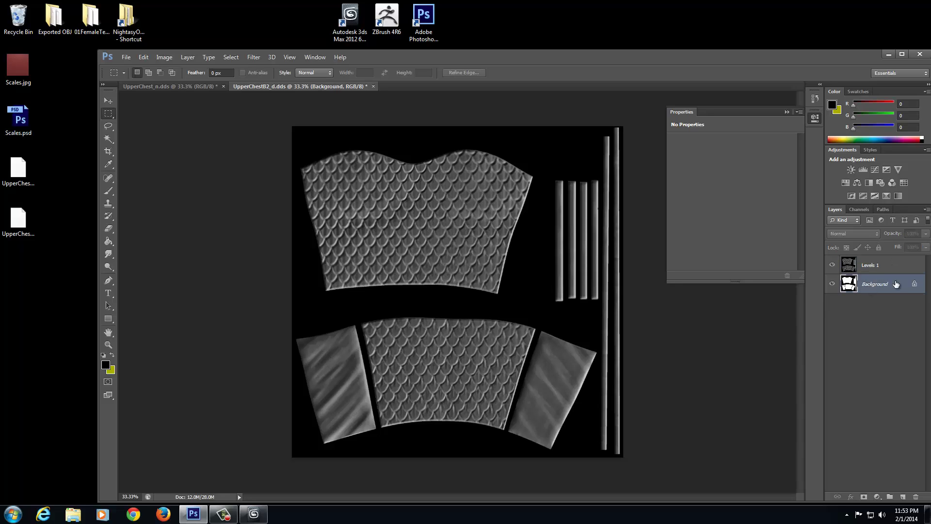
{"action": "left_click", "coordinate": [108, 139]}
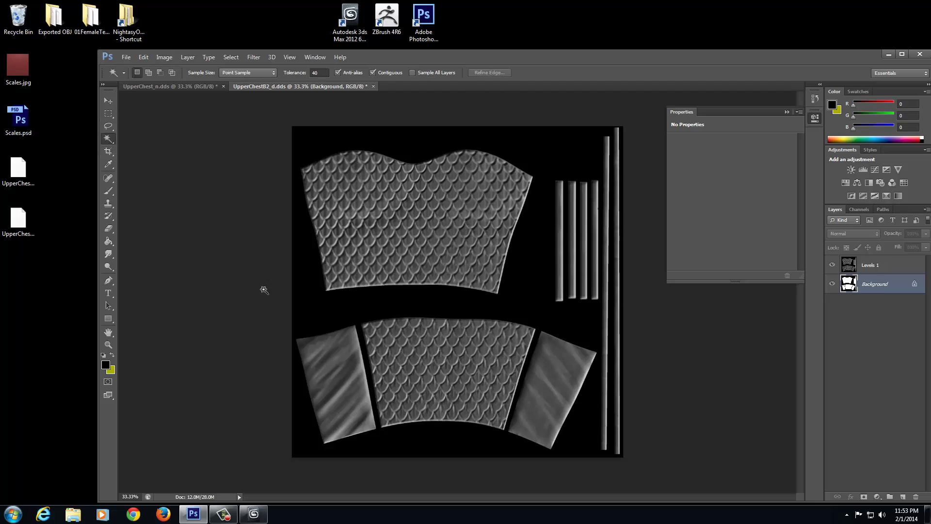
{"action": "left_click", "coordinate": [342, 373]}
{"action": "left_click", "coordinate": [563, 375], "text": "shift"}
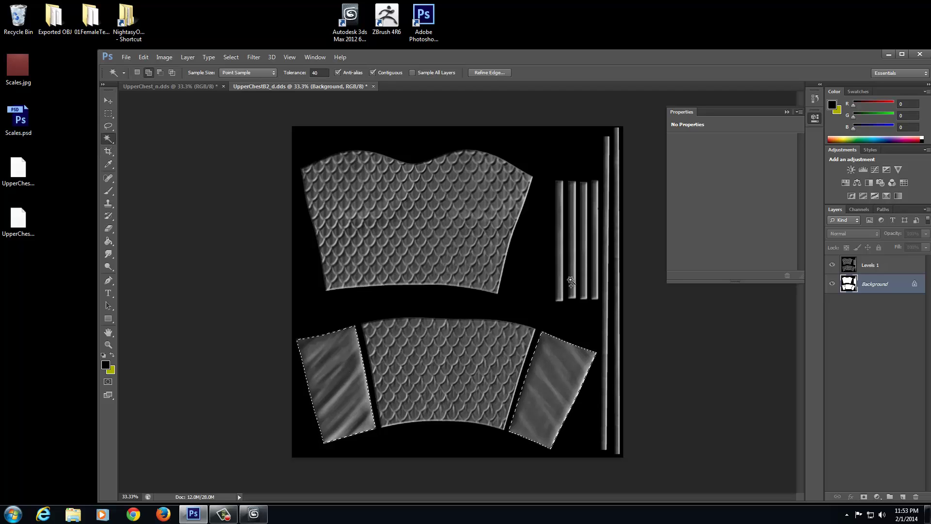
Try to add the short thin vertical strips to the Magic Wand selection, and clear the whole selection.
{"action": "left_click", "coordinate": [560, 249], "text": "shift"}
{"action": "left_click", "coordinate": [572, 251], "text": "shift"}
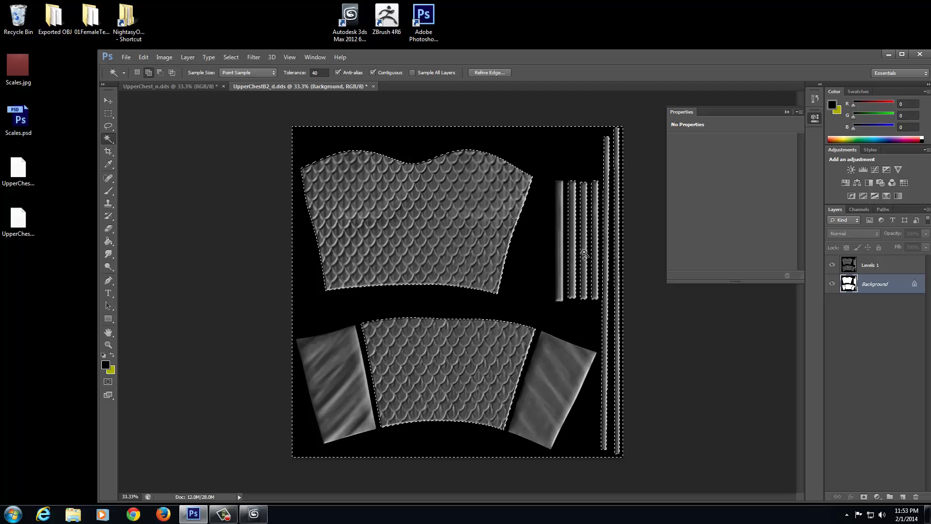
{"action": "left_click", "coordinate": [577, 252], "text": "shift"}
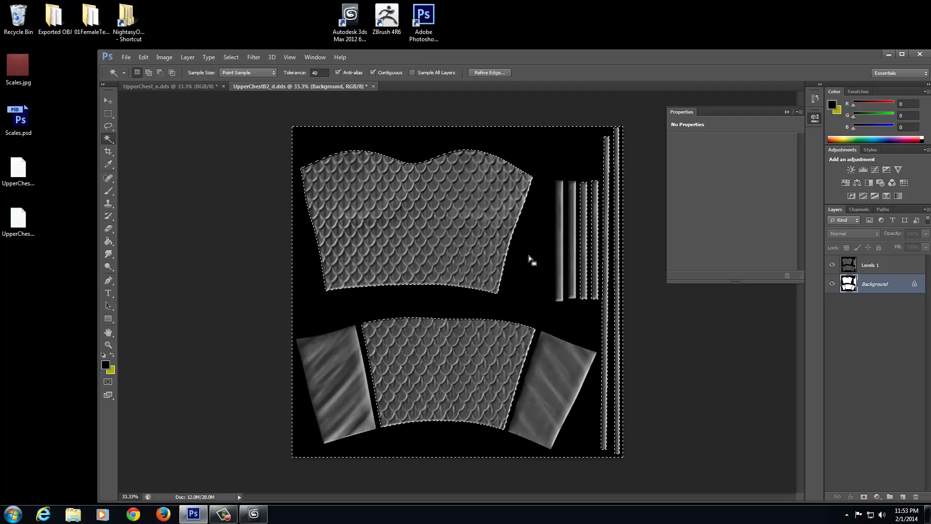
{"action": "left_click", "coordinate": [533, 280]}
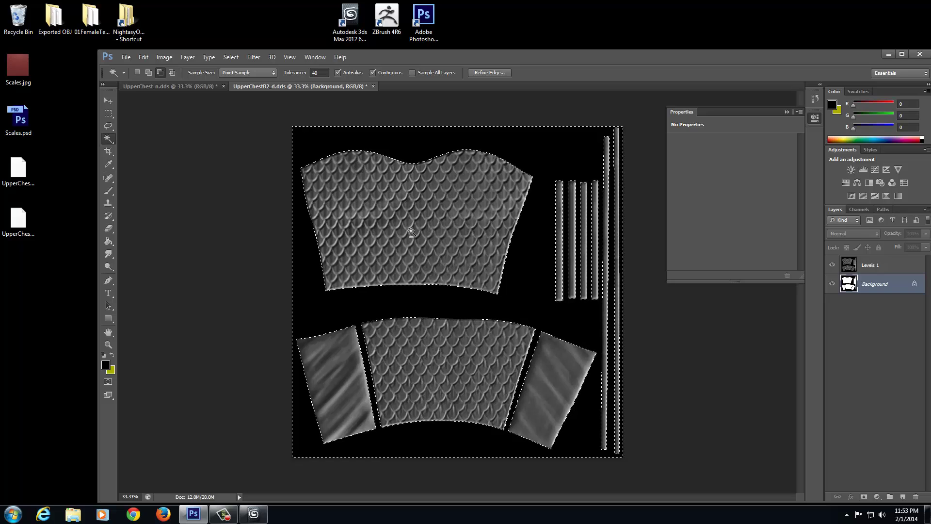
{"action": "key", "text": "ctrl+d"}
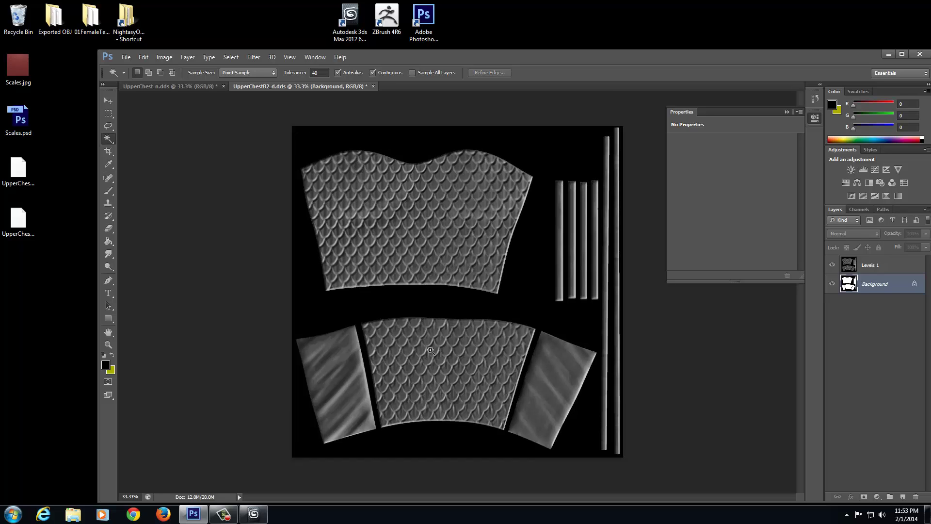
Sample individual UV pieces on the Background template, finishing with the large upper scaled piece selected, and make the Levels 1 layer active.
{"action": "left_click", "coordinate": [336, 371]}
{"action": "left_click", "coordinate": [563, 388], "text": "shift"}
{"action": "left_click", "coordinate": [411, 210]}
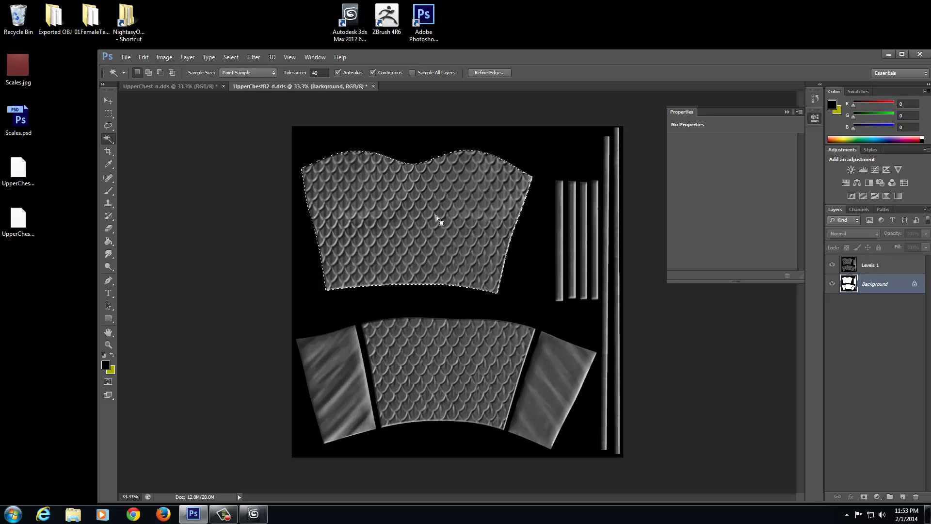
{"action": "left_click", "coordinate": [436, 375]}
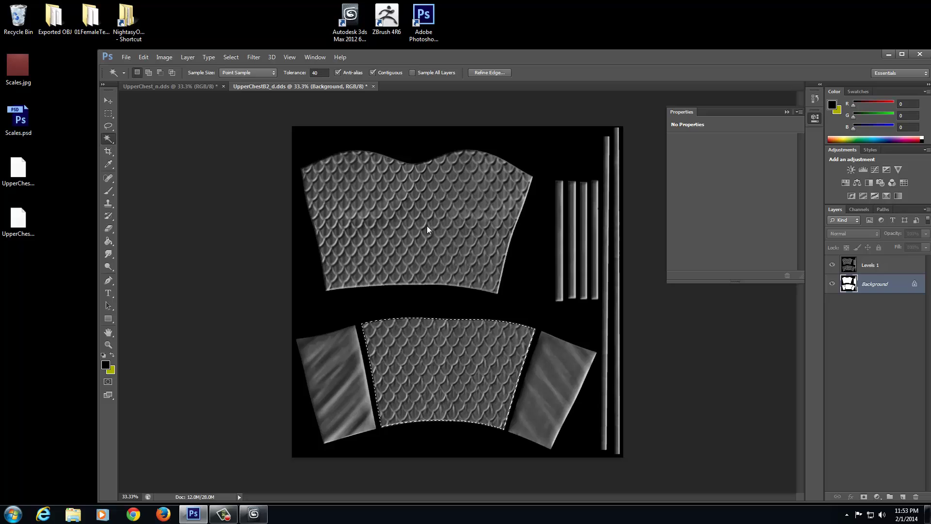
{"action": "left_click", "coordinate": [427, 226]}
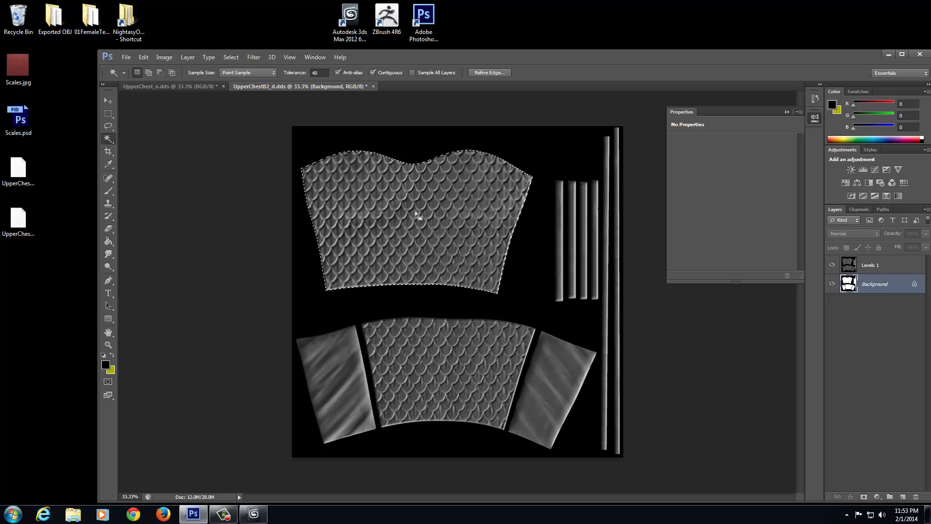
{"action": "left_click", "coordinate": [876, 266]}
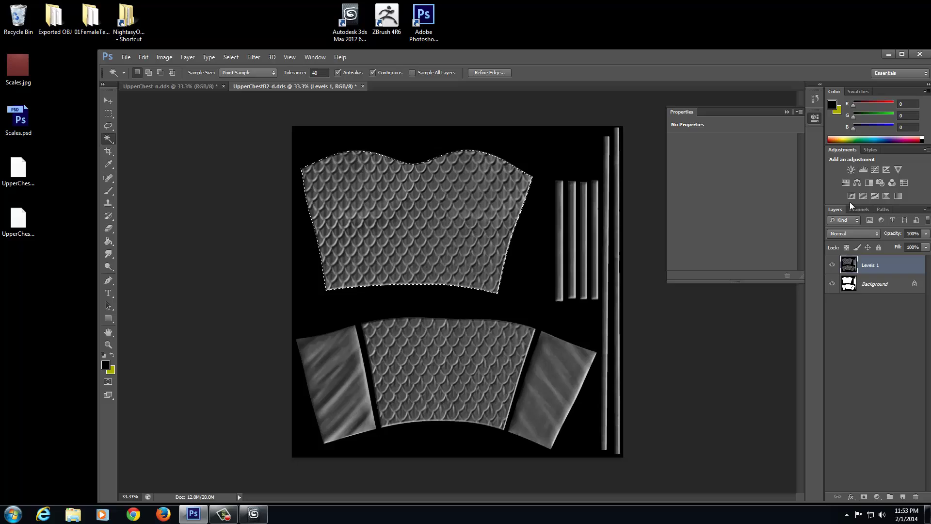
Try an Invert adjustment layer limited to the selected upper scaled piece, and undo it.
{"action": "left_click", "coordinate": [850, 196]}
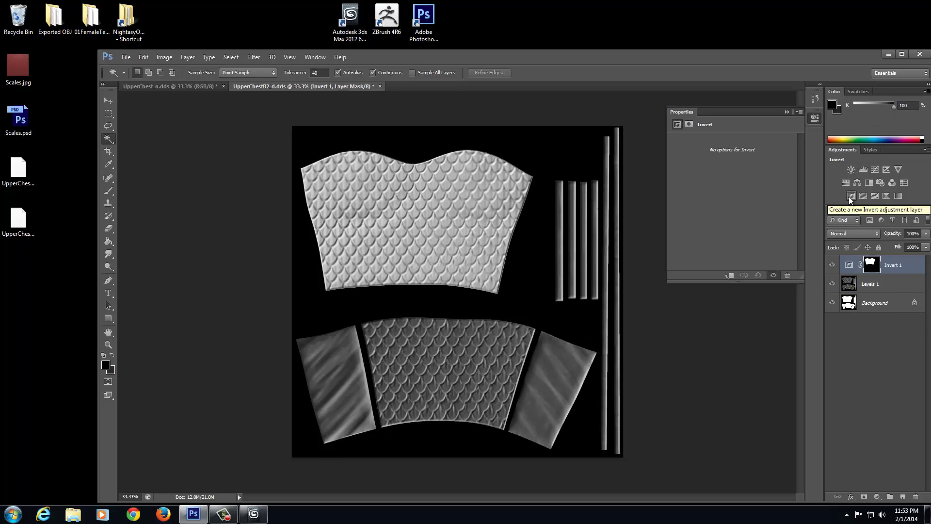
{"action": "key", "text": "ctrl+z"}
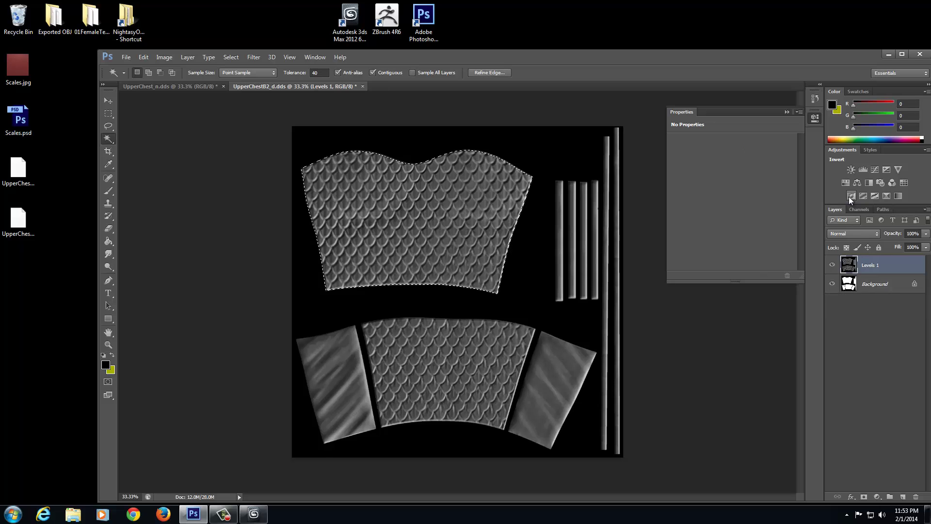